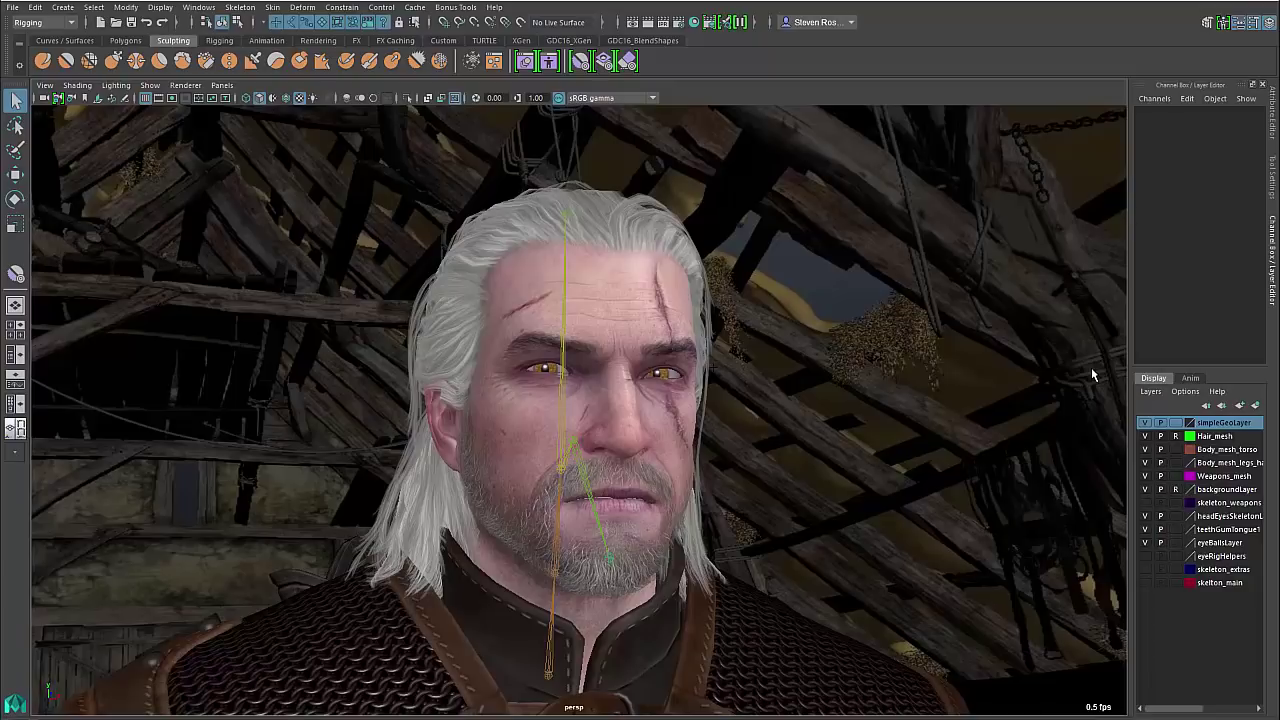
Open the Shape Editor and adjust the squint target's weight of blendShape1 to 0.520
mouse_move(733, 412)
left_mouse_down("alt")
mouse_move(612, 414)
mouse_move(751, 423)
mouse_move(708, 420)
mouse_move(730, 417)
left_mouse_up("alt")
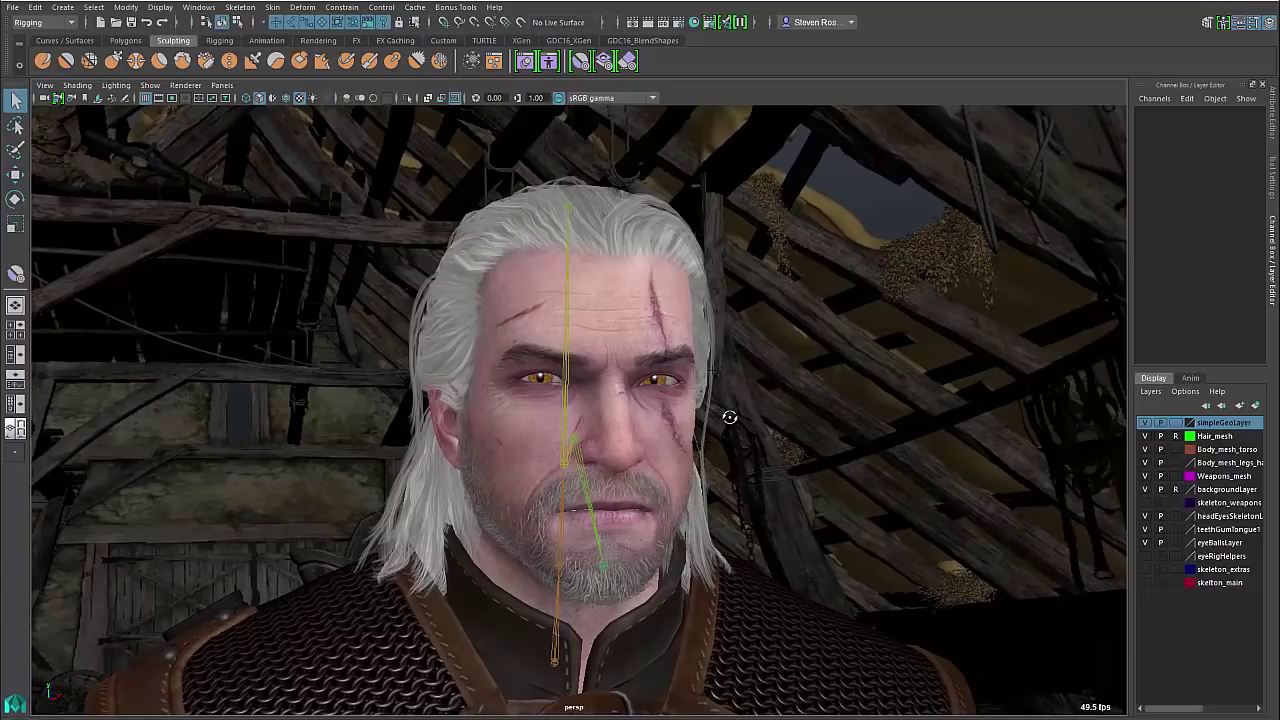
left_click_drag(730, 417, 739, 416, "alt")
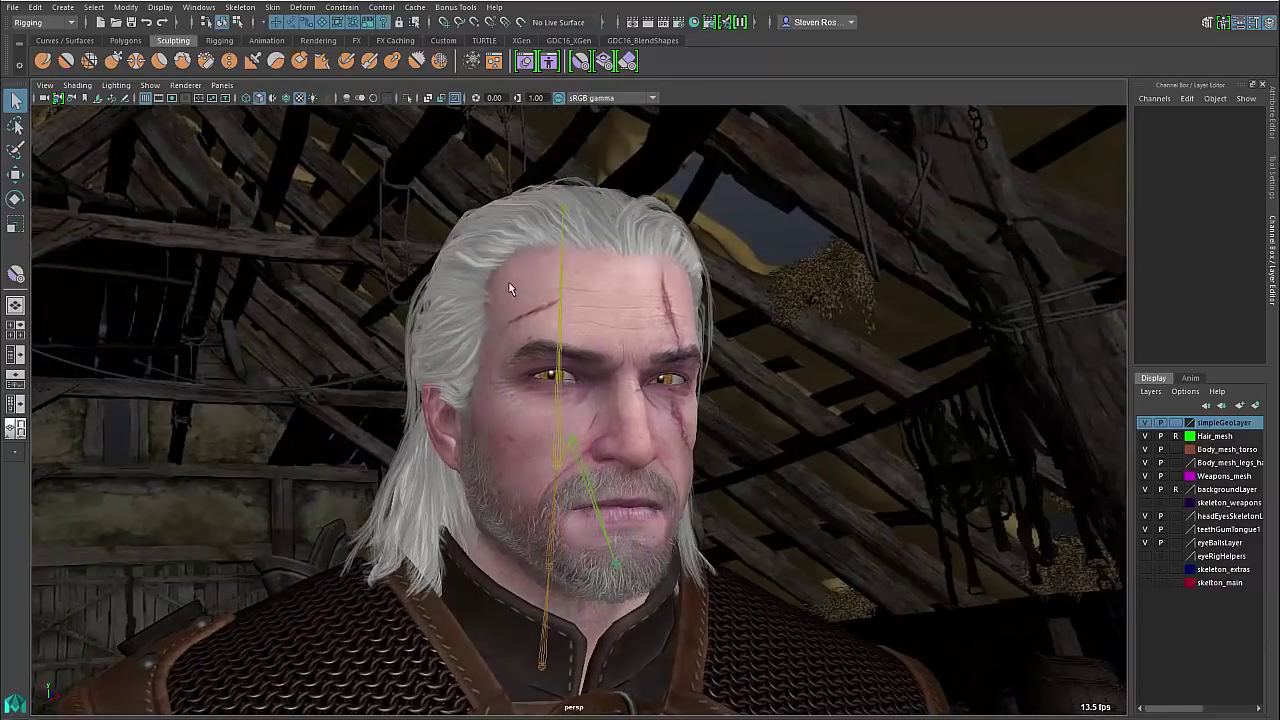
left_click(186, 8)
mouse_move(204, 43)
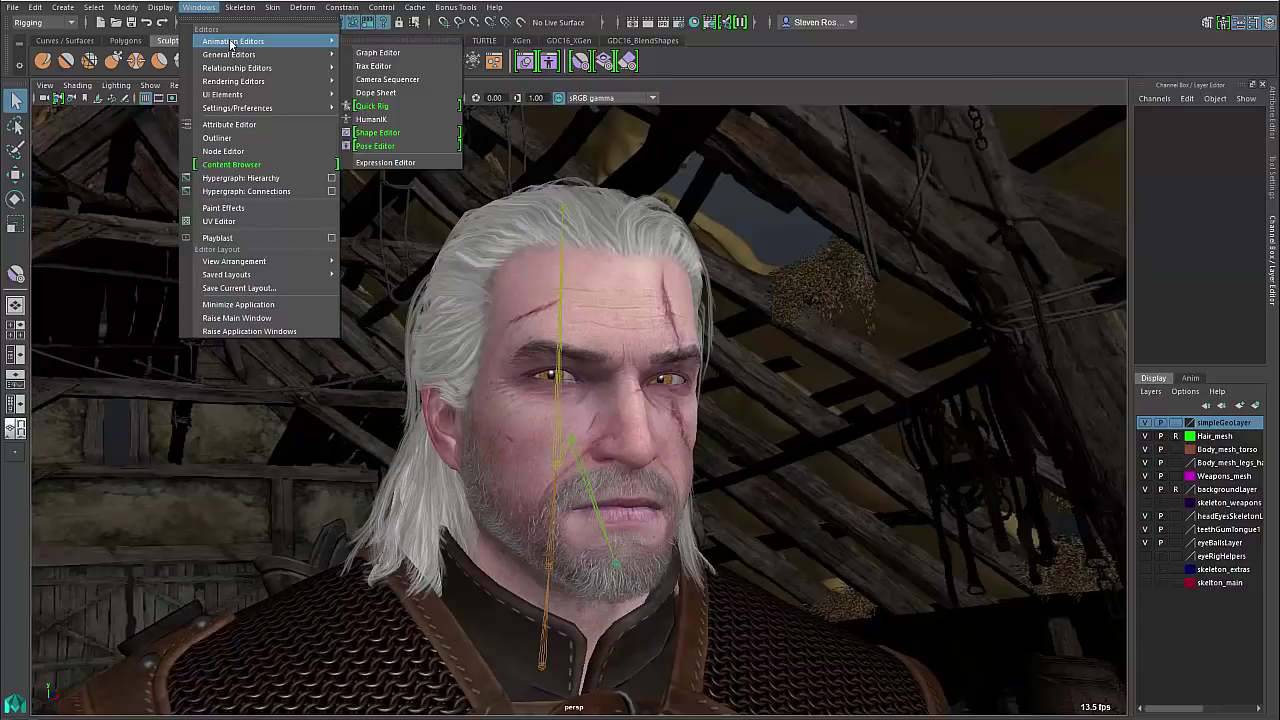
left_click(397, 133)
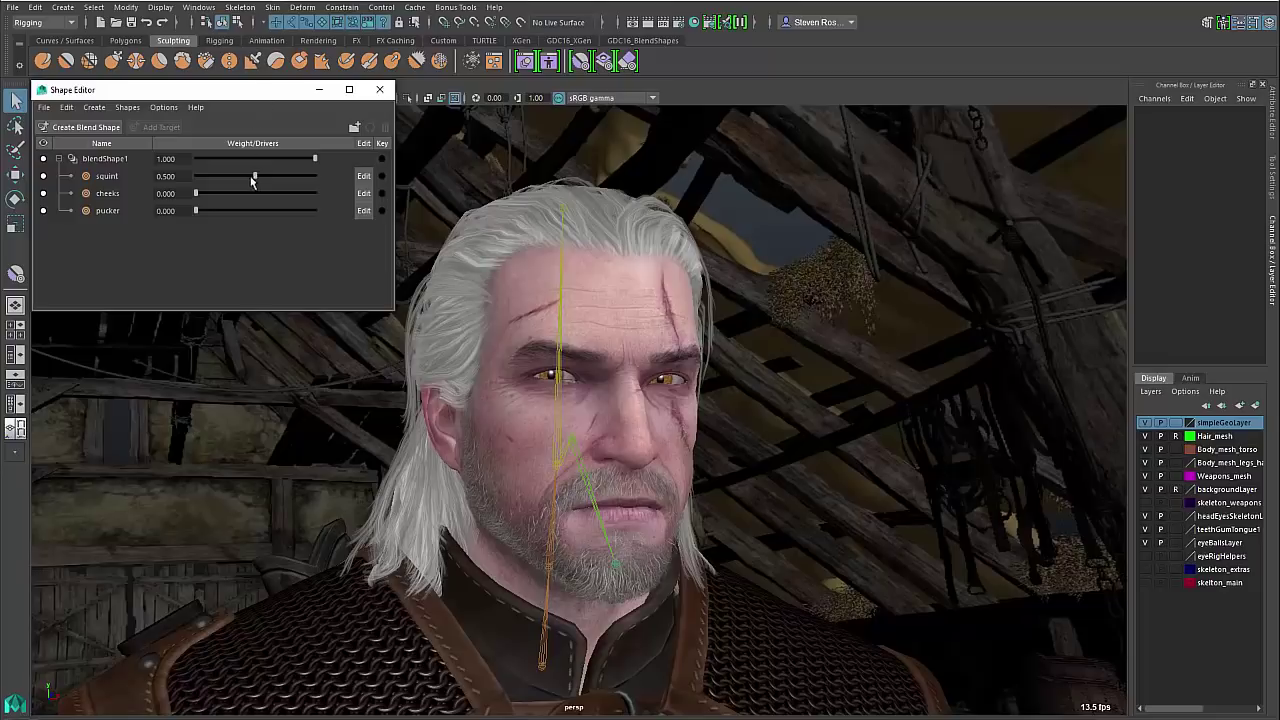
left_click_drag(257, 174, 201, 205)
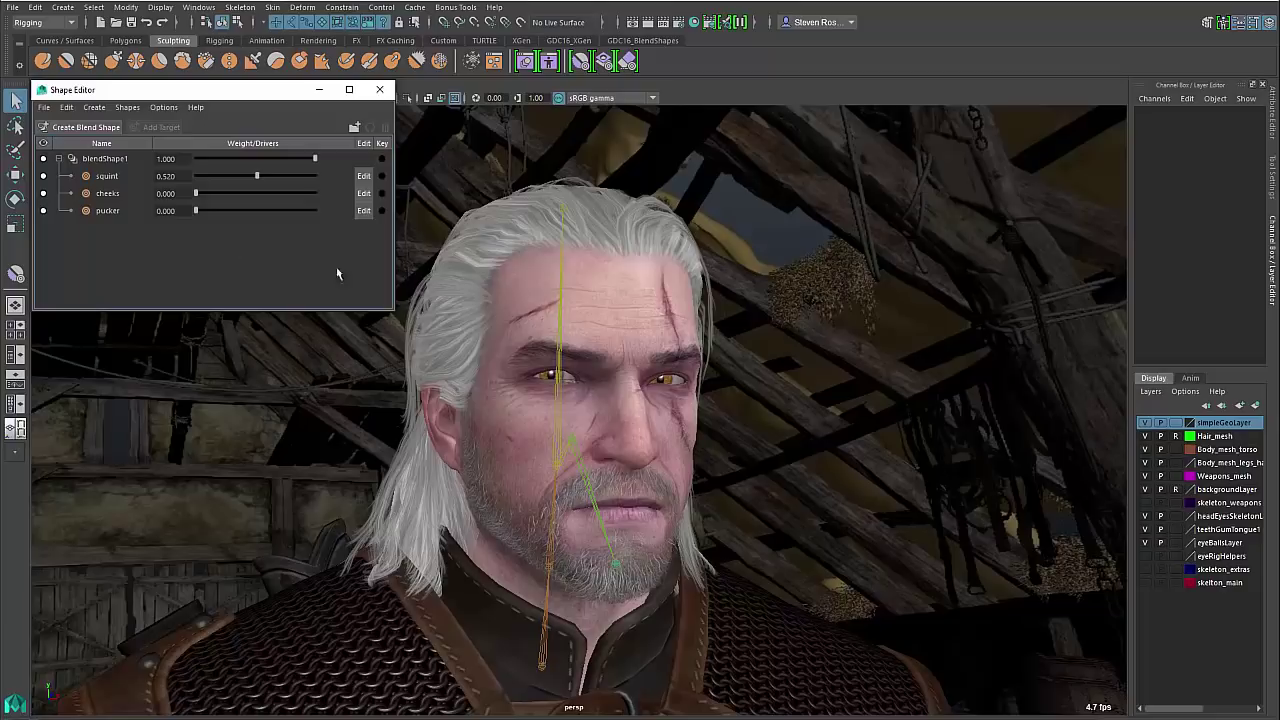
Rotate the character's upper neck joint about 14.6 degrees around Z to tip the head back
right_click_drag(624, 365, 666, 402, "alt")
middle_click_drag(582, 482, 596, 462, "alt")
left_click(566, 511)
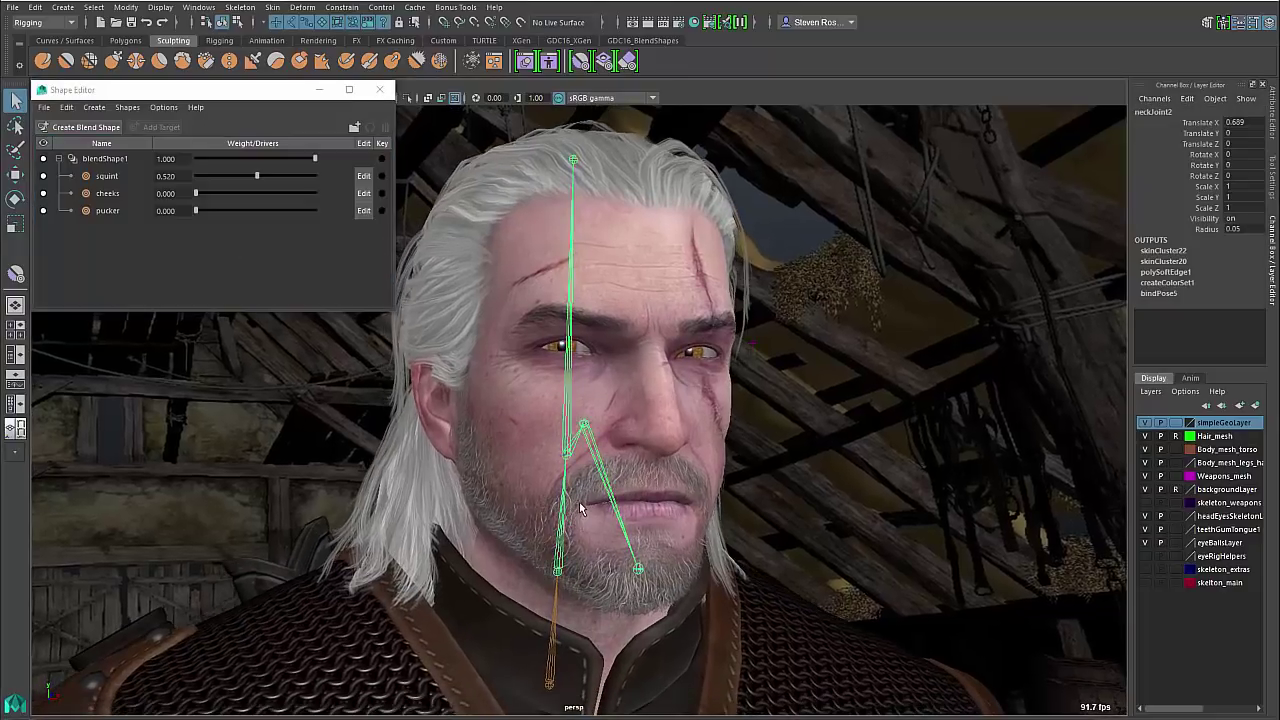
key("e")
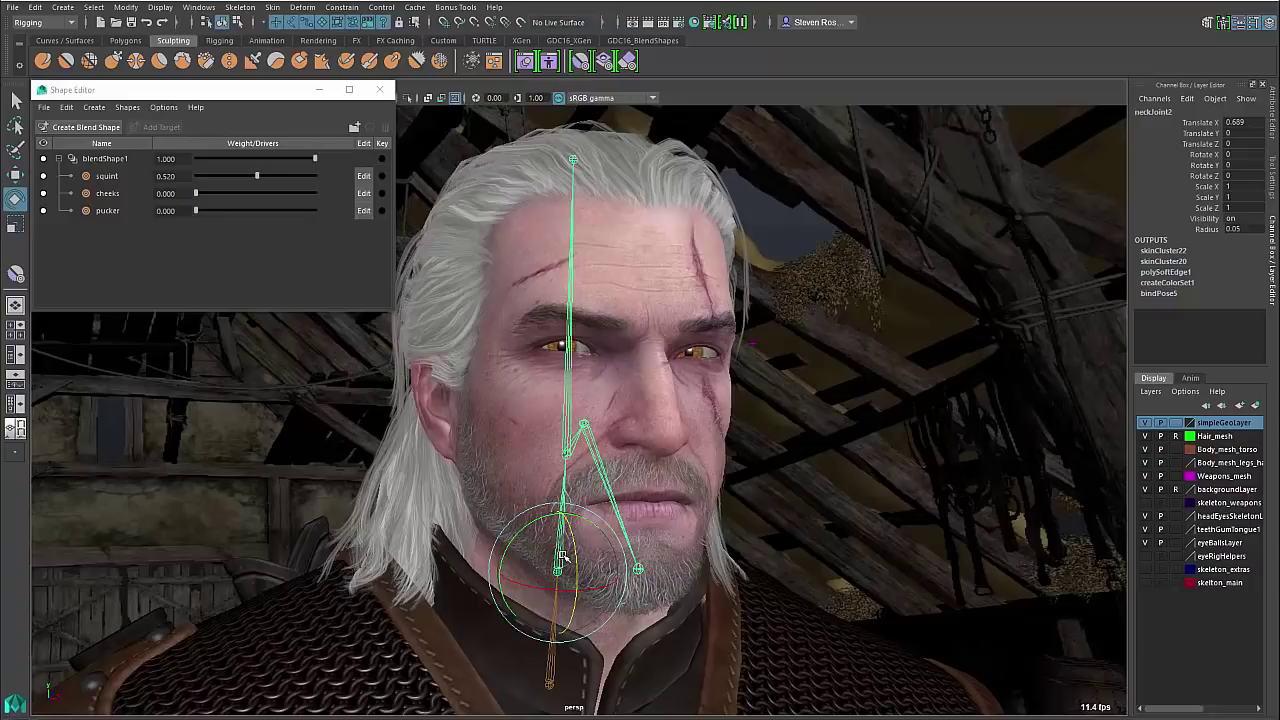
left_click_drag(569, 556, 574, 541)
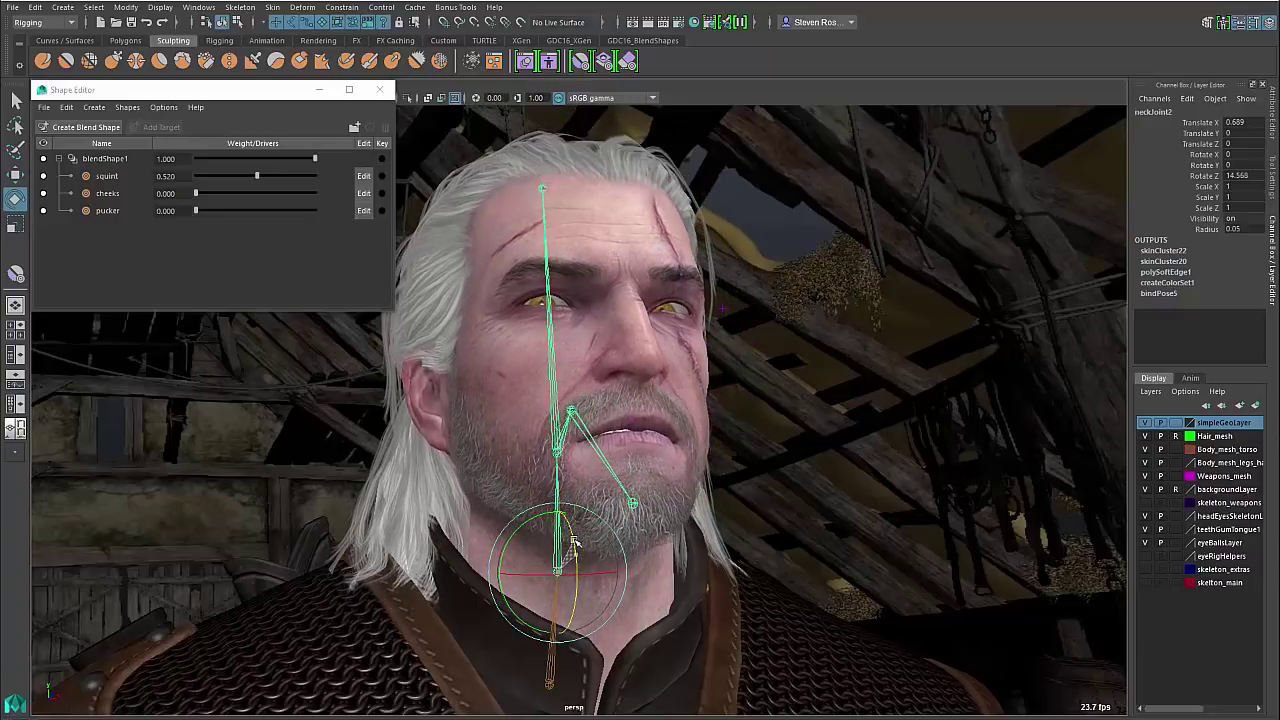
Rotate the head joint to about 3.1 degrees in X, -0.1 in Y and 13.9 in Z
left_click(551, 425)
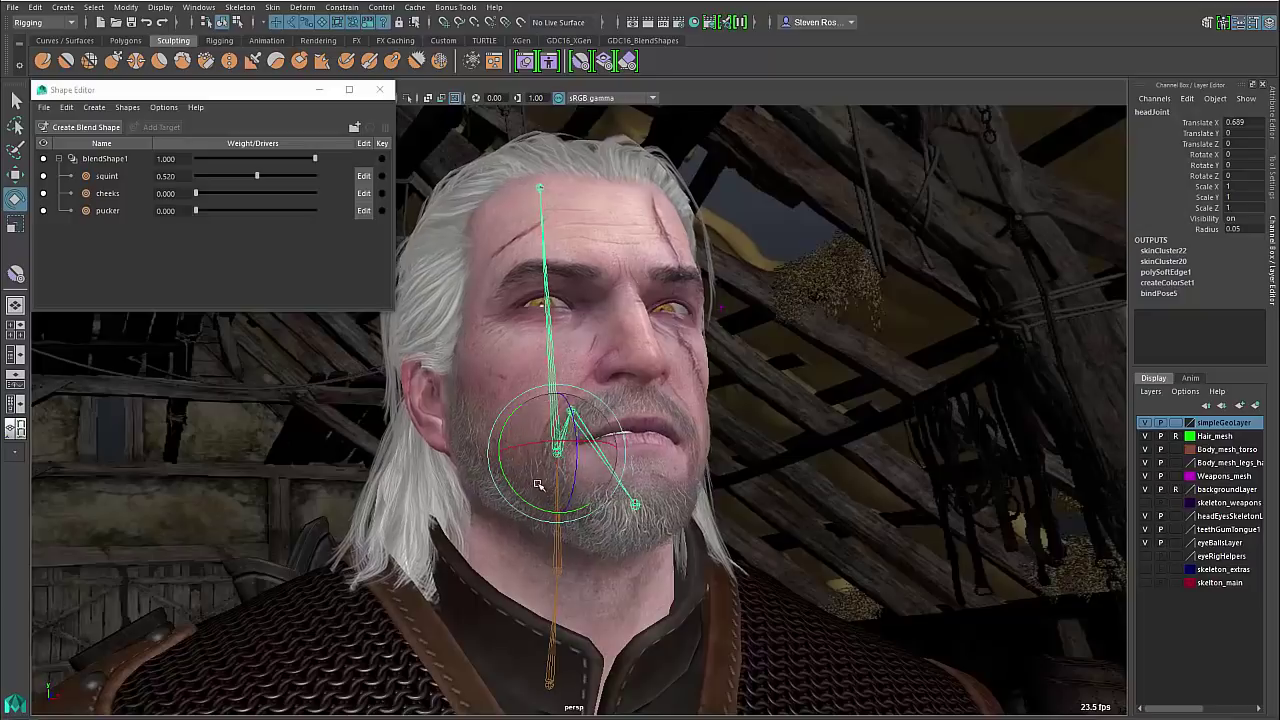
left_click_drag(534, 478, 542, 485)
left_click_drag(574, 410, 760, 543)
left_click_drag(666, 517, 678, 429)
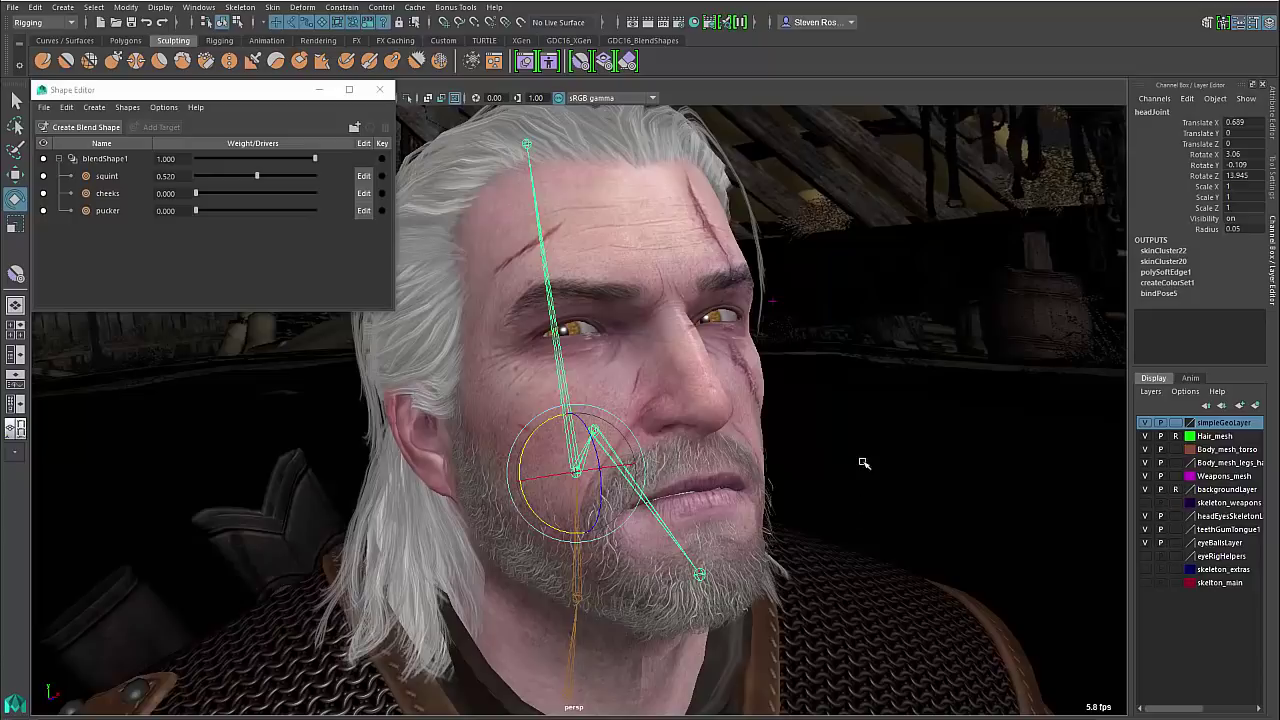
Open the mouth by rotating the jaw joint to about 24.3 degrees in Z, and deselect it
left_click(864, 420)
left_click_drag(653, 491, 655, 492)
left_click_drag(616, 404, 750, 540)
right_click_drag(640, 540, 439, 538, "alt")
left_click_drag(439, 538, 360, 516, "alt")
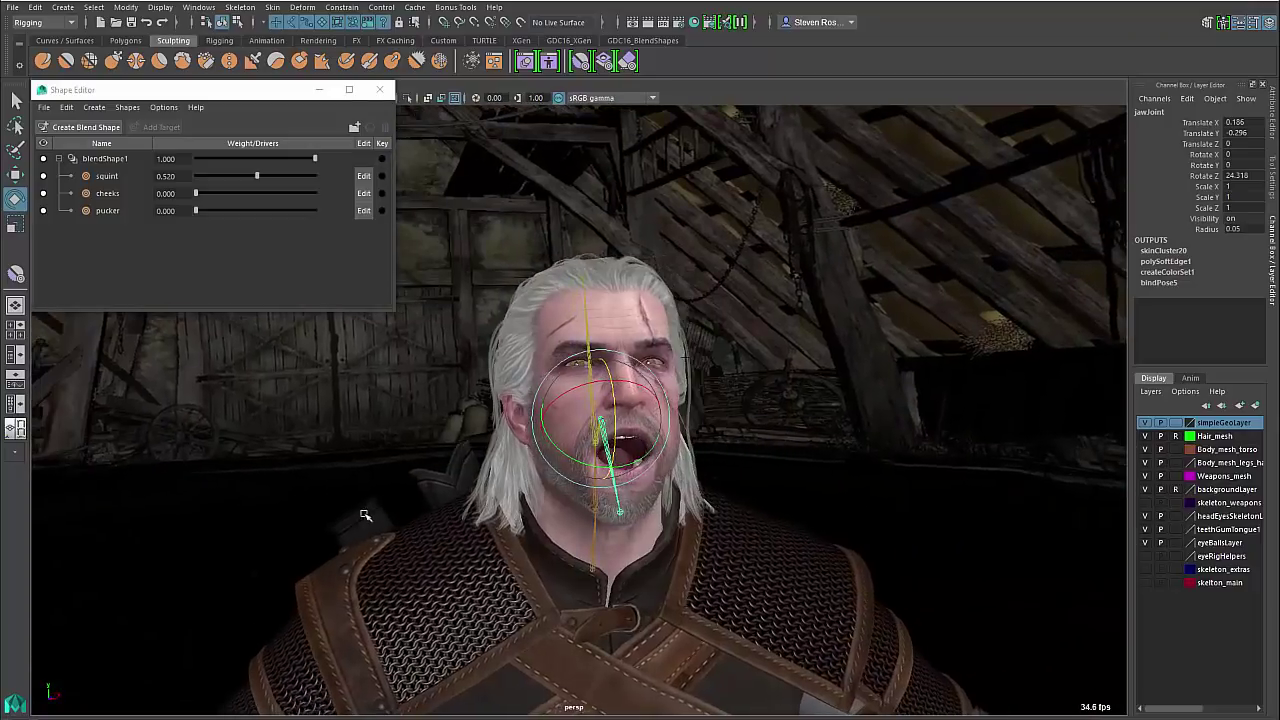
right_click_drag(360, 516, 698, 550, "alt")
left_click_drag(716, 536, 860, 543, "alt")
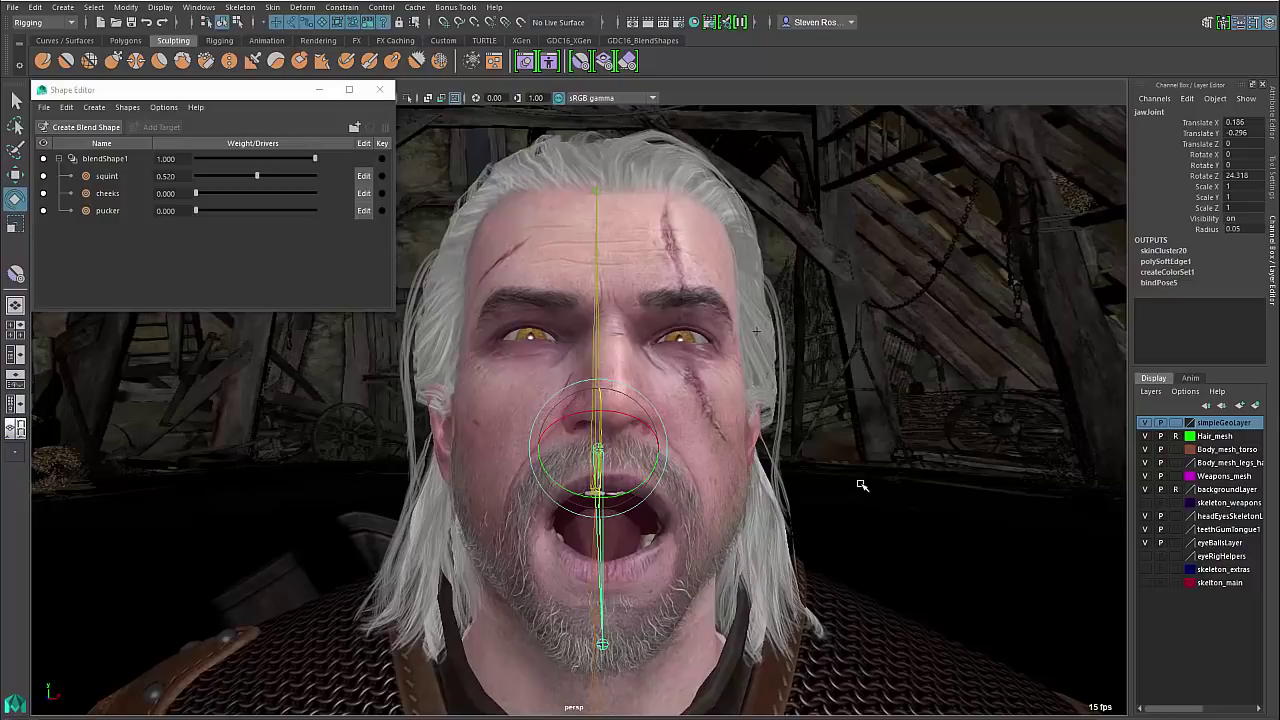
left_click(862, 485)
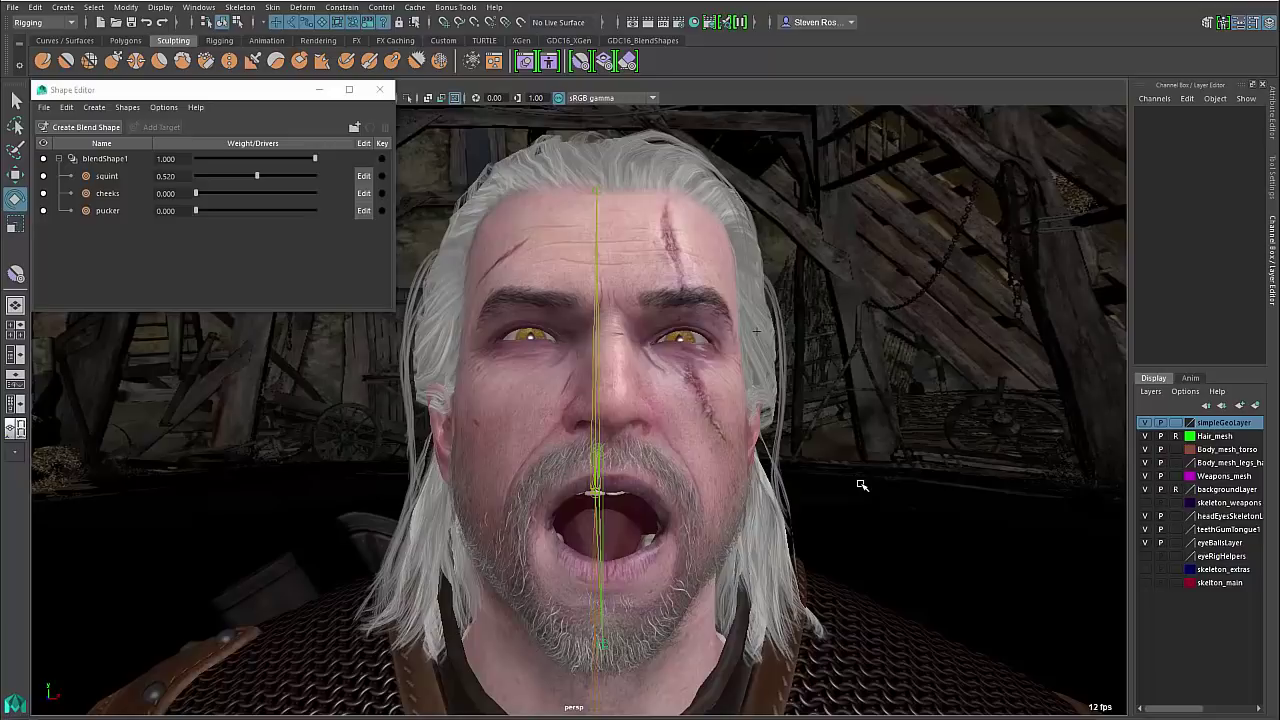
Select the face mesh and add a new target to blendShape1
left_click(698, 414)
left_click_drag(698, 414, 663, 537, "alt")
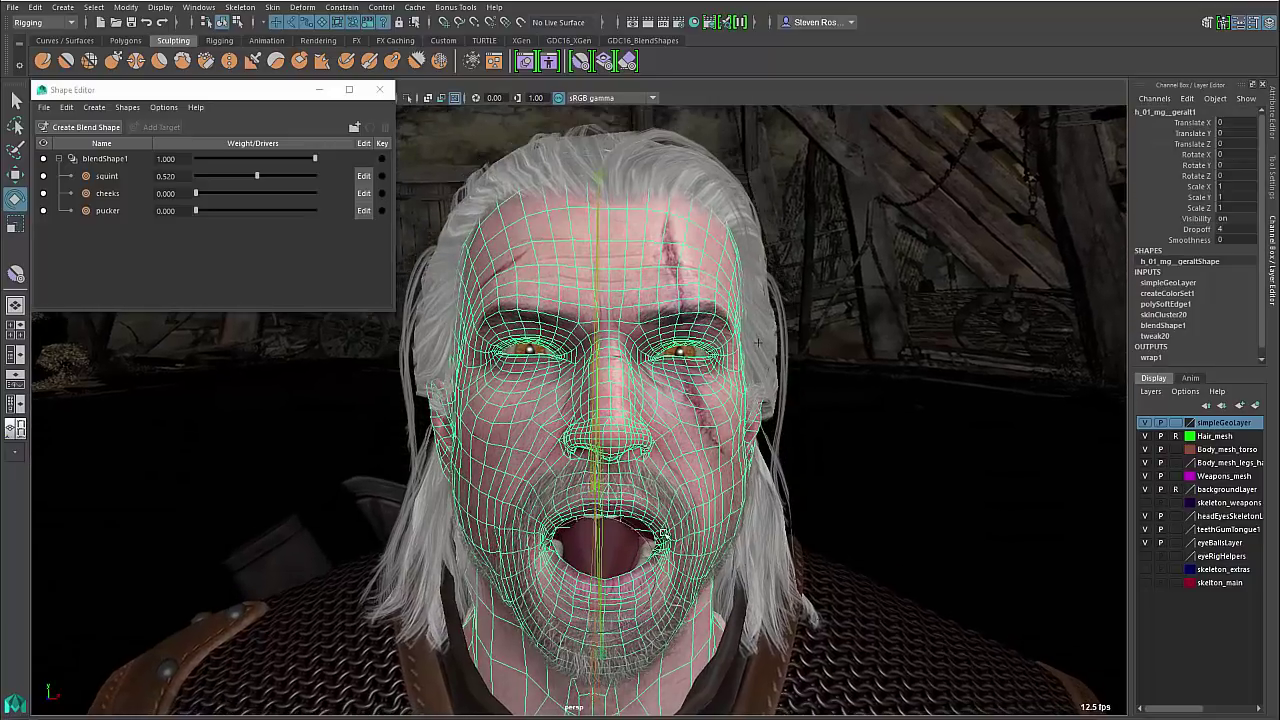
left_click(103, 160)
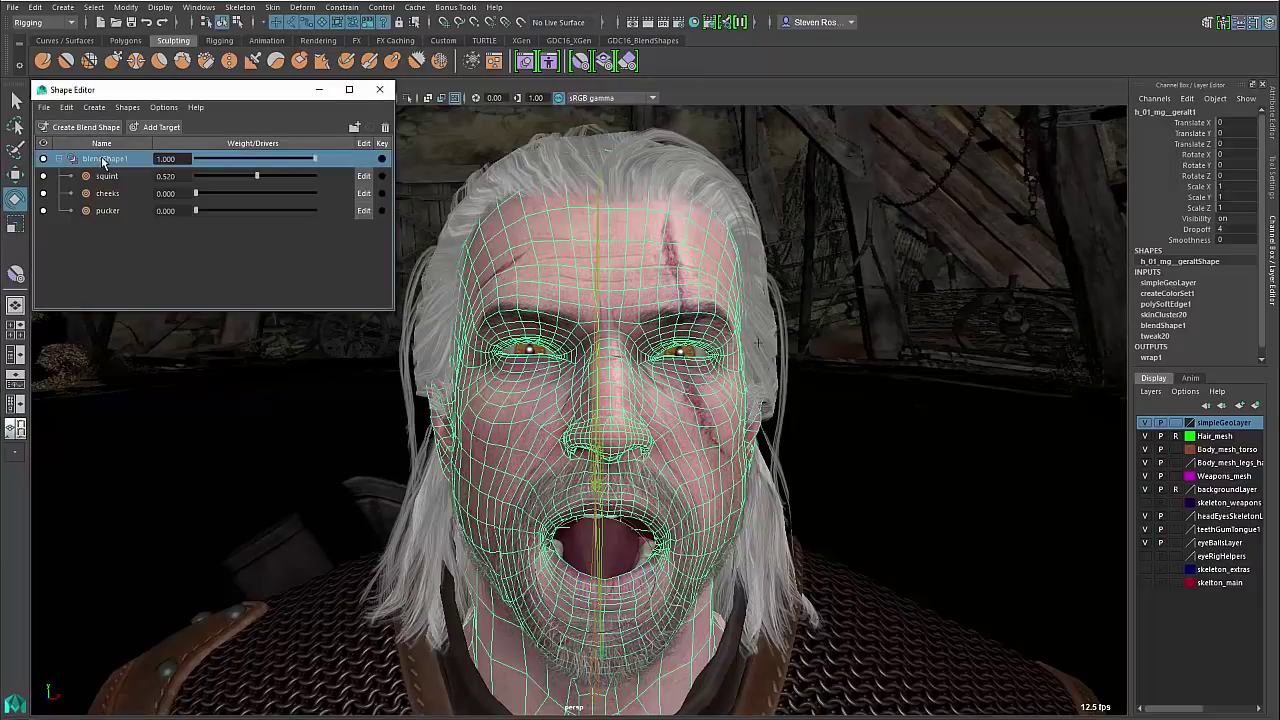
left_click(161, 127)
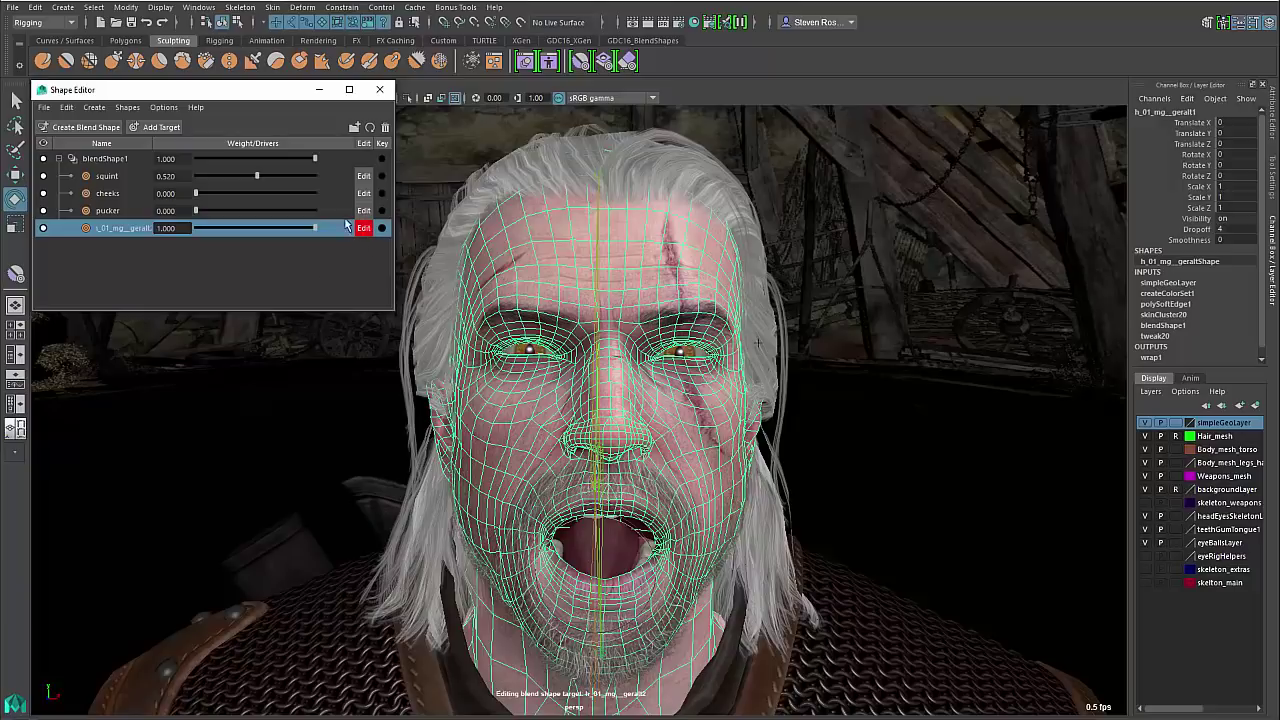
Raise one side of the upper lip with soft-selected vertices in the new target, test its weight and return to object mode
left_click_drag(754, 645, 658, 612, "alt")
right_click_drag(658, 612, 723, 509, "alt")
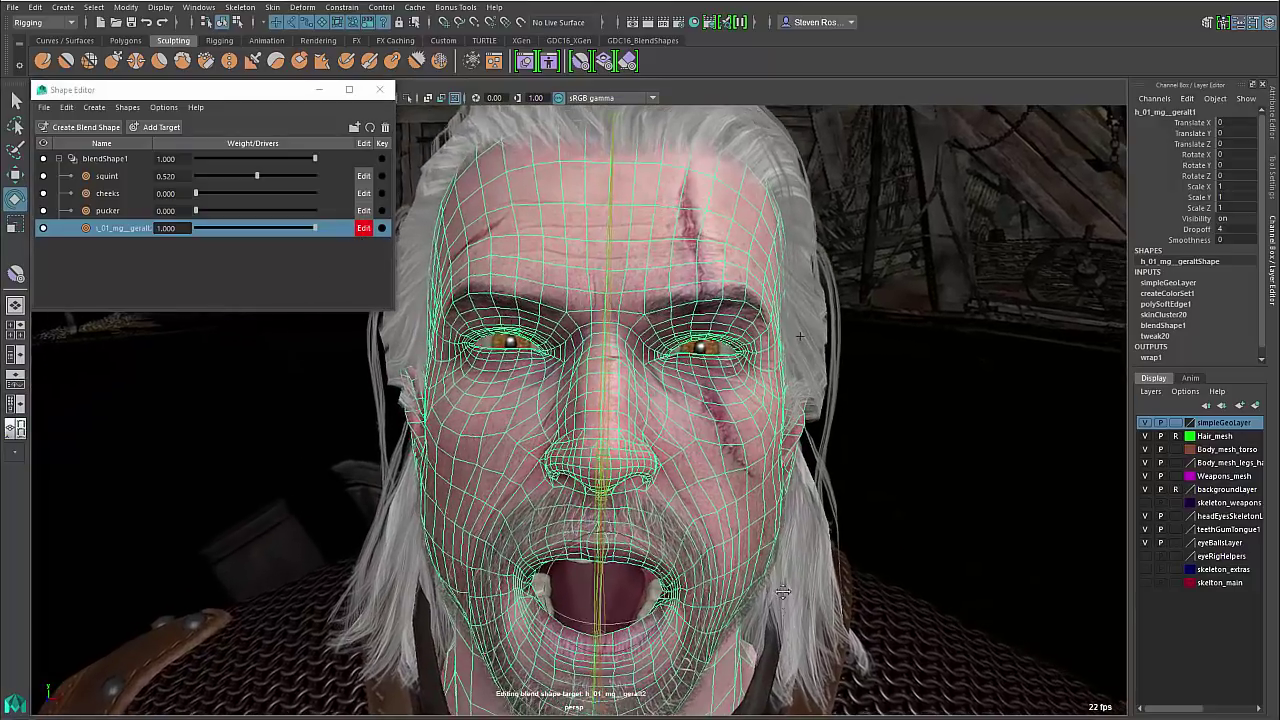
middle_click_drag(723, 509, 729, 460, "alt")
right_click_drag(729, 460, 666, 463)
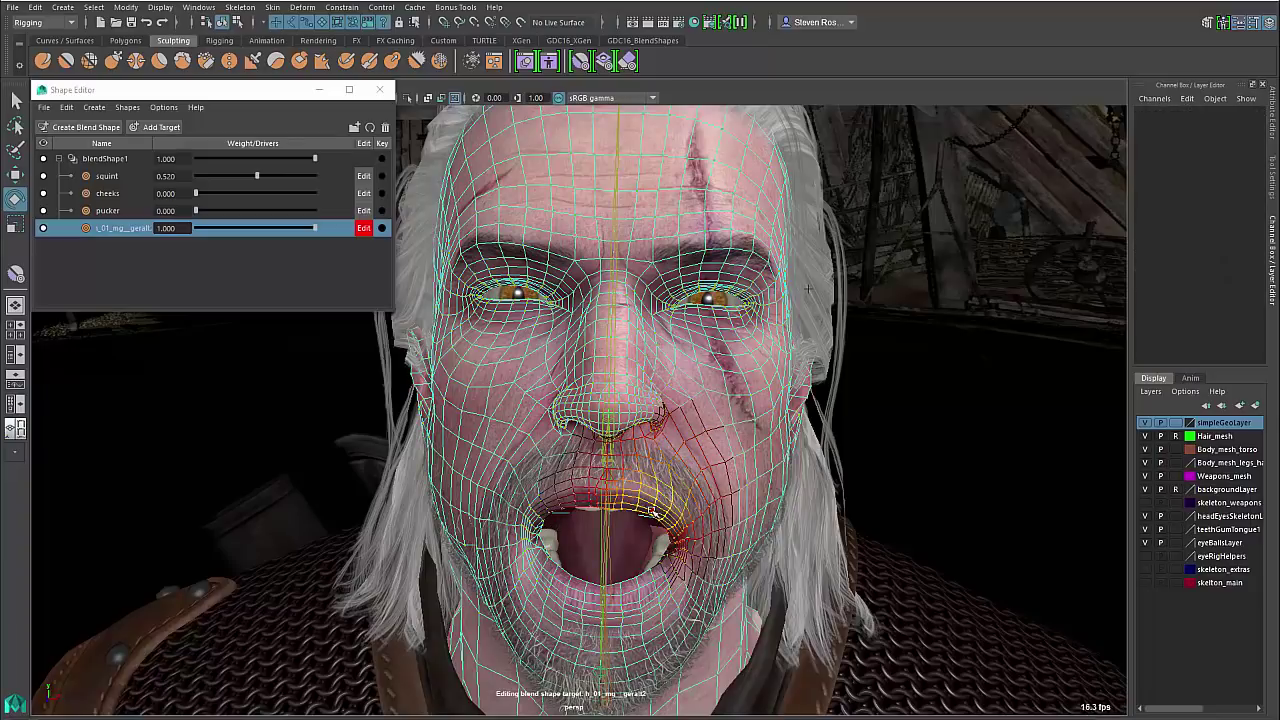
left_click(655, 512)
right_click_drag(757, 580, 772, 555, "alt")
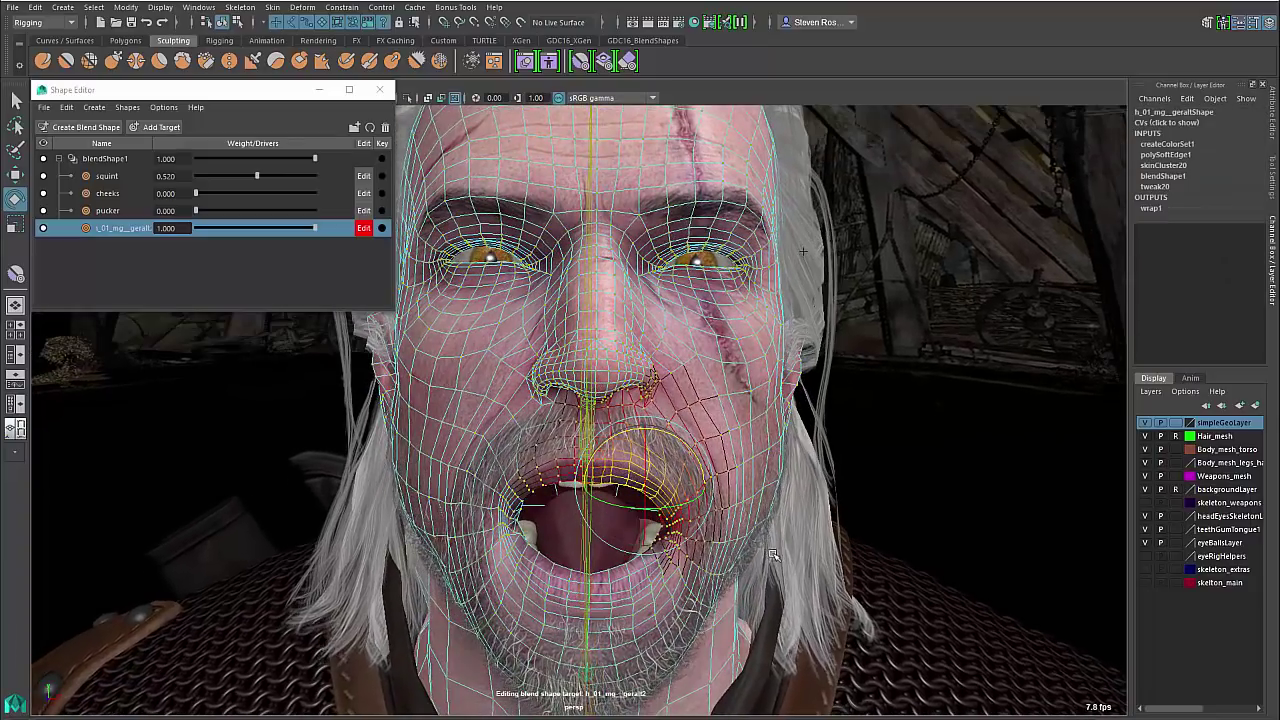
key("w")
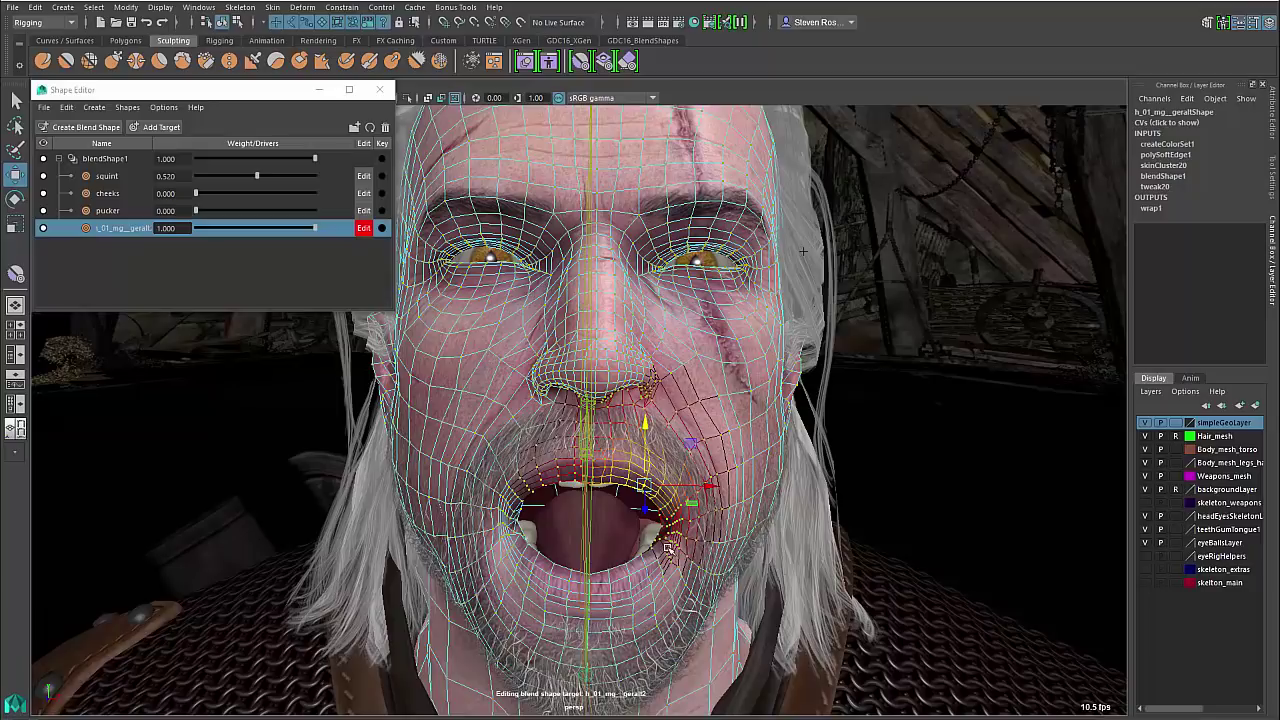
left_click_drag(643, 503, 656, 455)
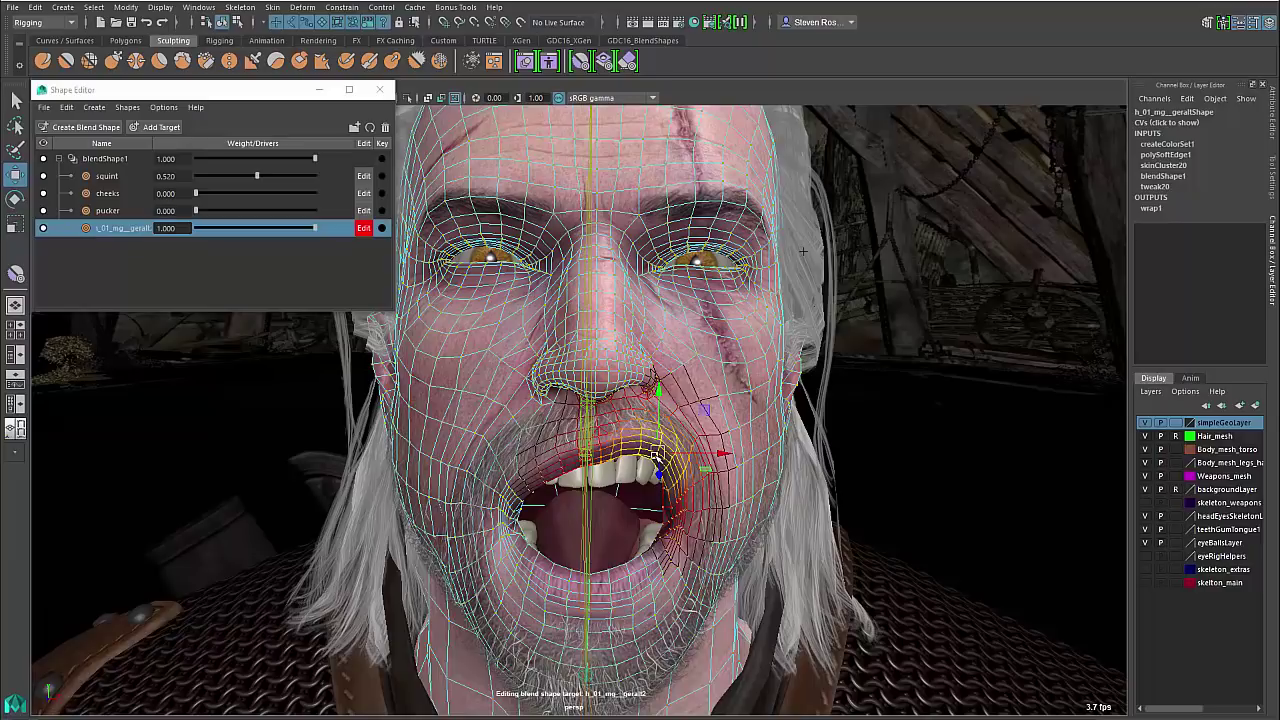
left_click_drag(316, 229, 360, 243)
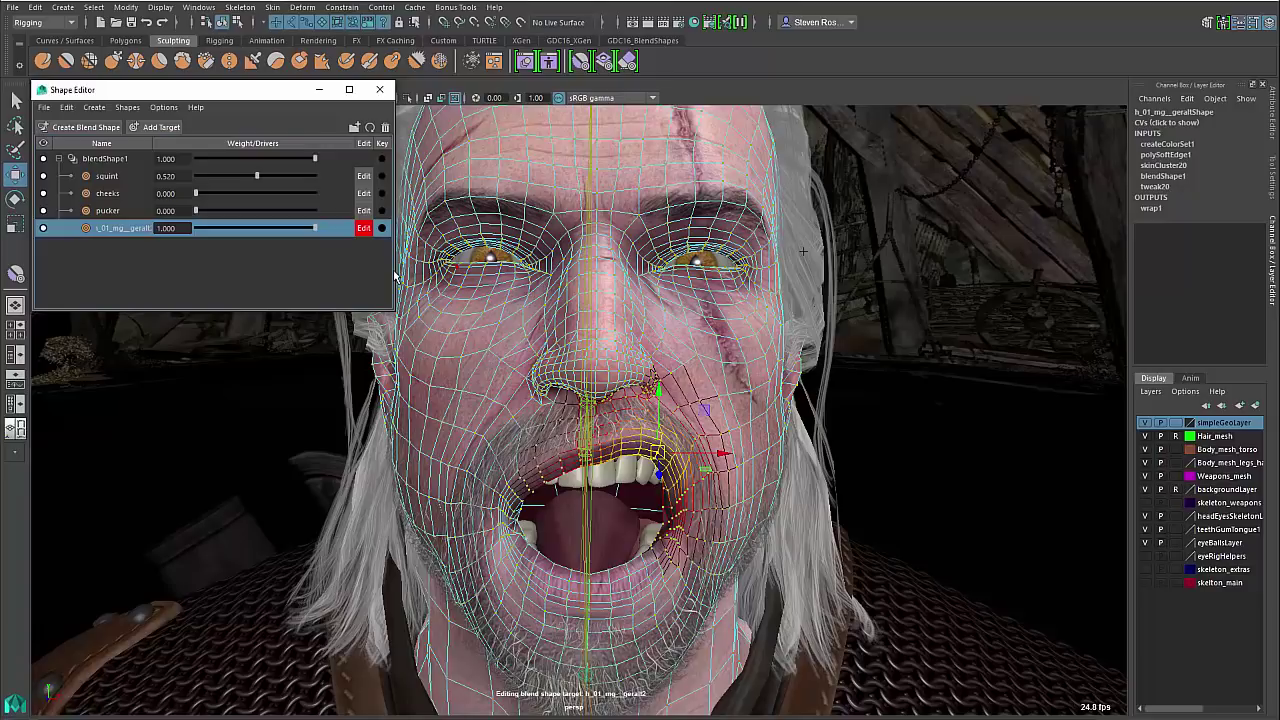
key("F8")
left_click(961, 407)
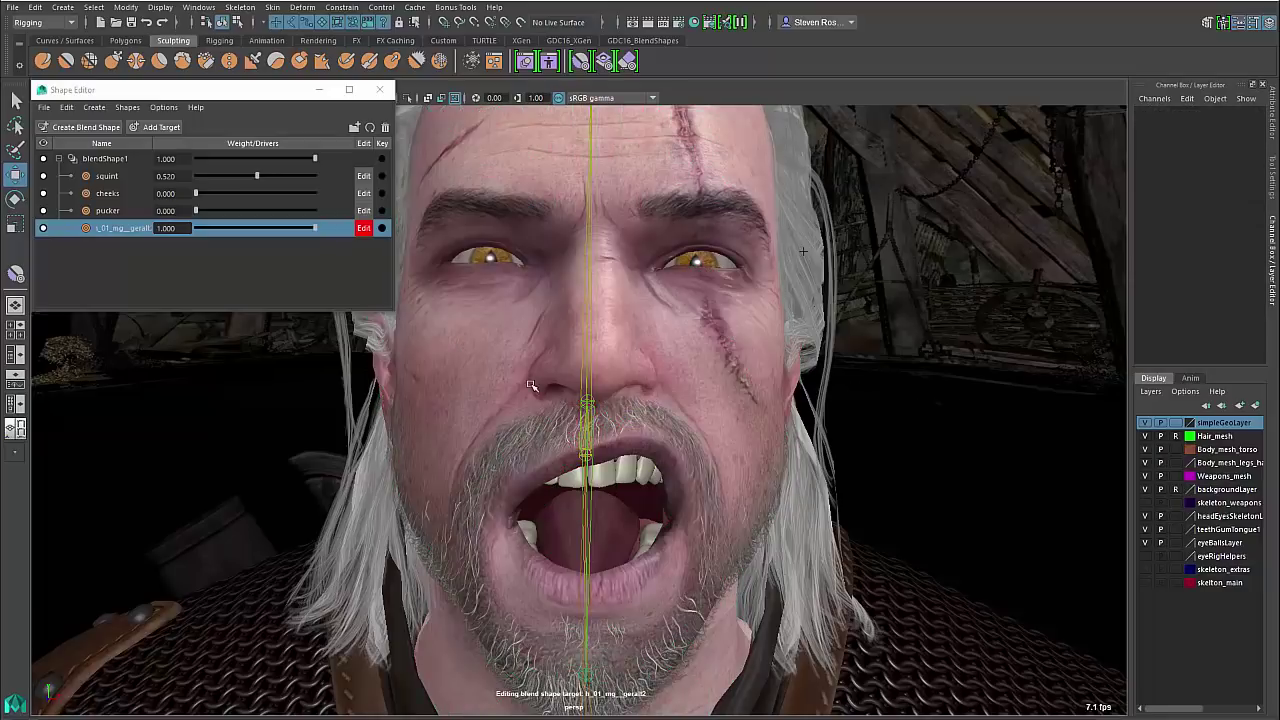
Preview the pucker weight combined with the new lip target, and reset both weights to 0
left_click_drag(199, 213, 381, 236)
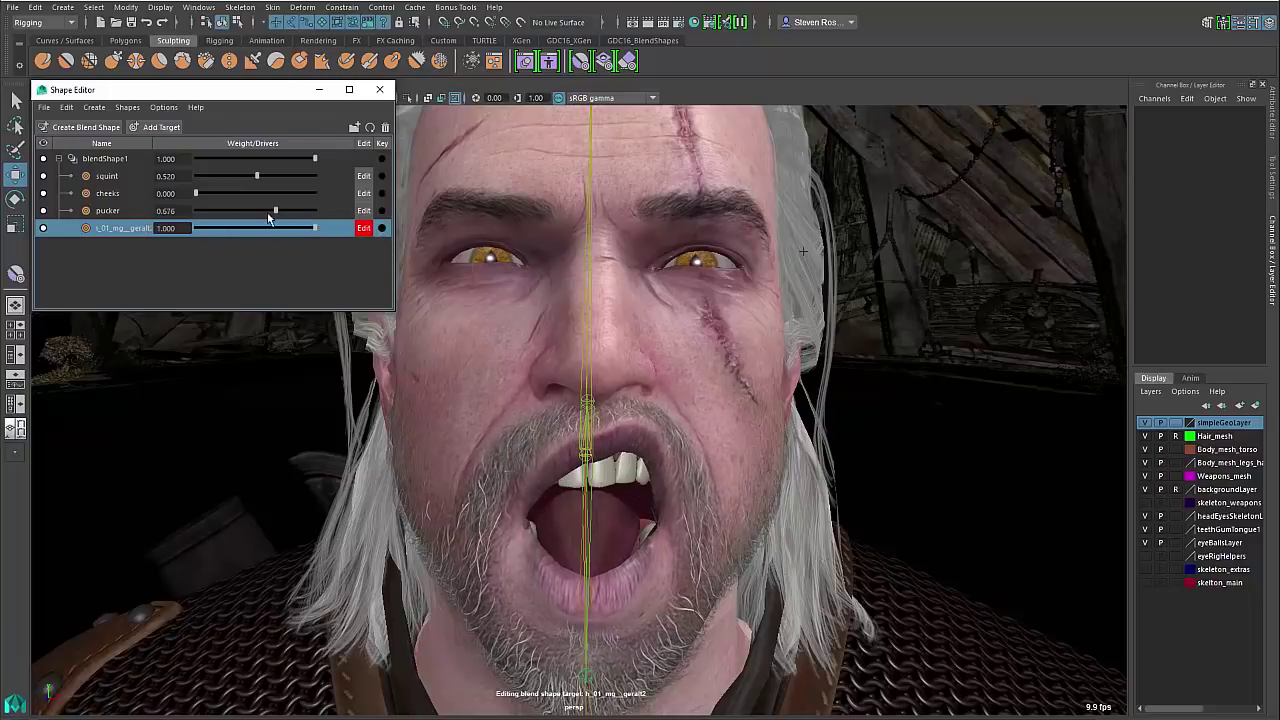
left_click_drag(276, 211, 125, 206)
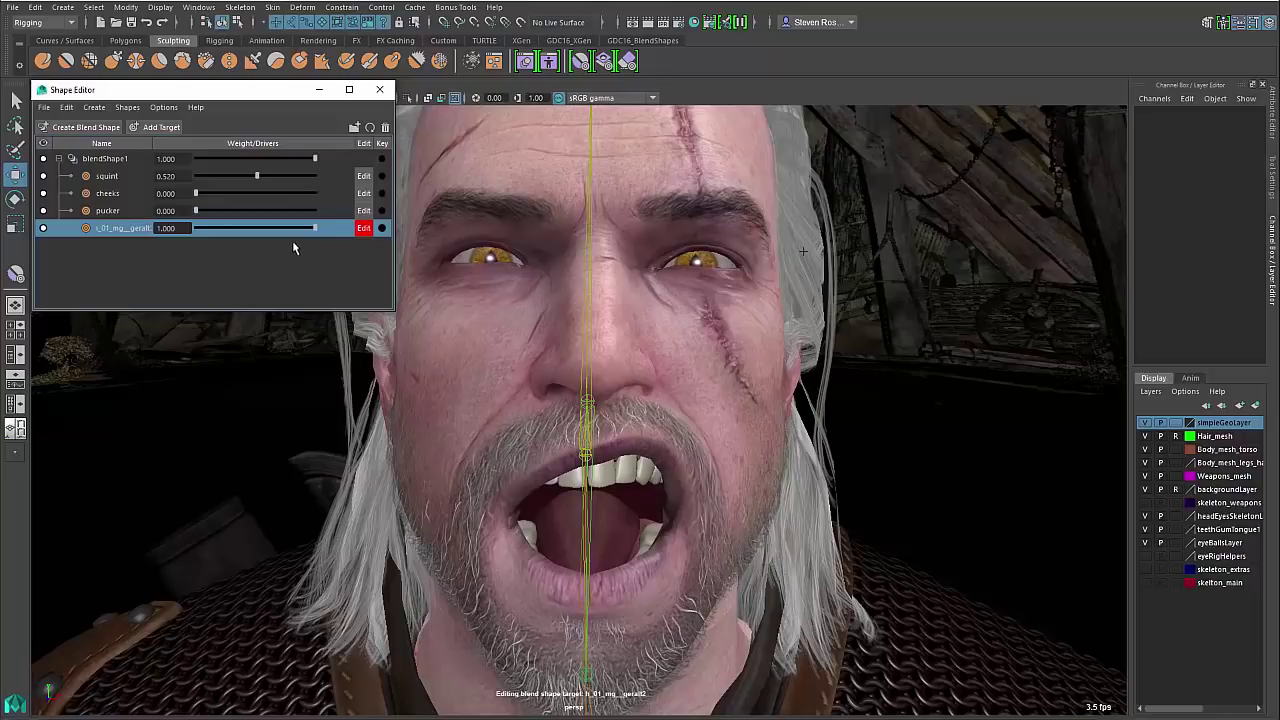
left_click_drag(317, 229, 170, 236)
Nearly close the mouth by rotating the jaw joint to about 2.2 degrees in Z
left_click(589, 583)
key("e")
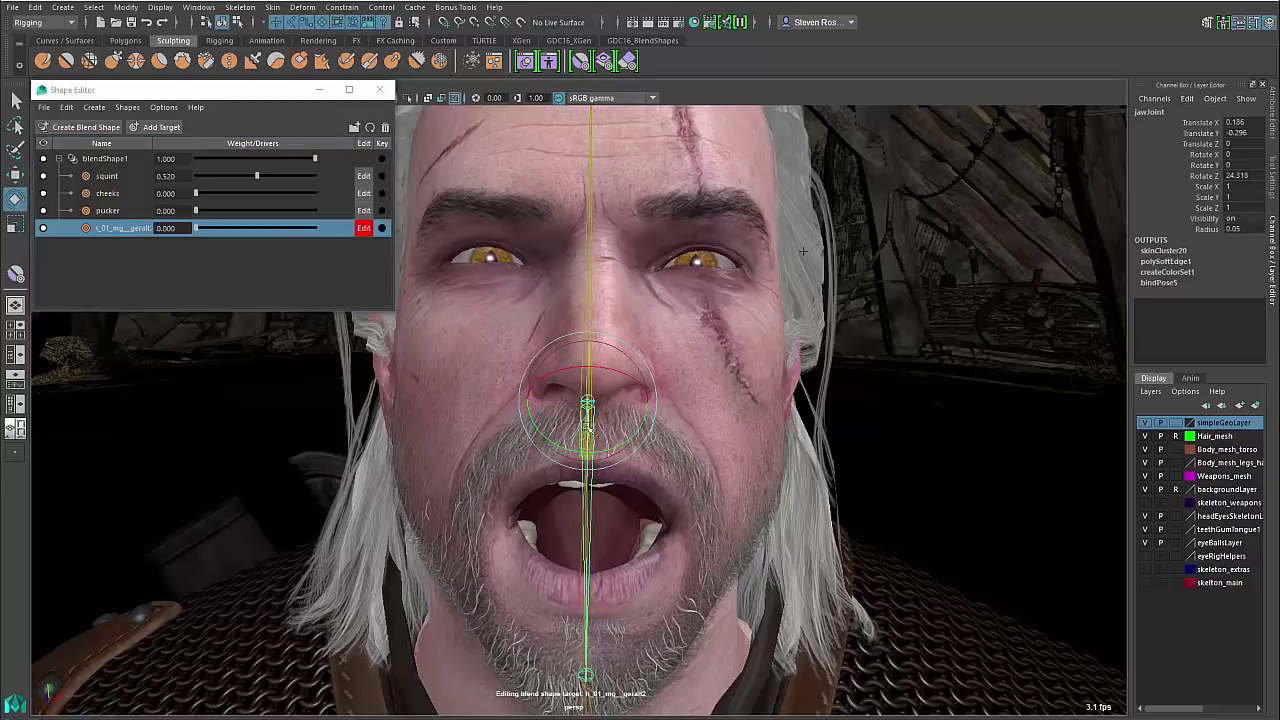
left_click_drag(588, 422, 680, 534)
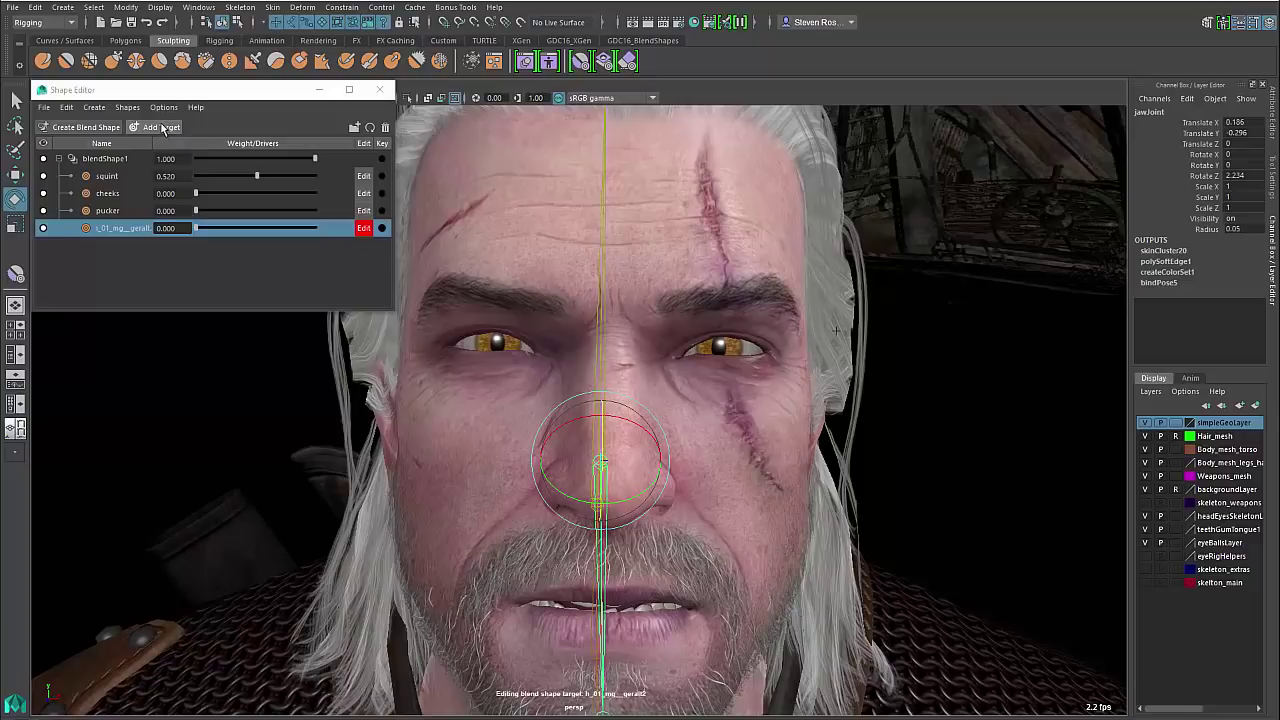
Rename the new lip target of blendShape1 to scowl
right_click(120, 234)
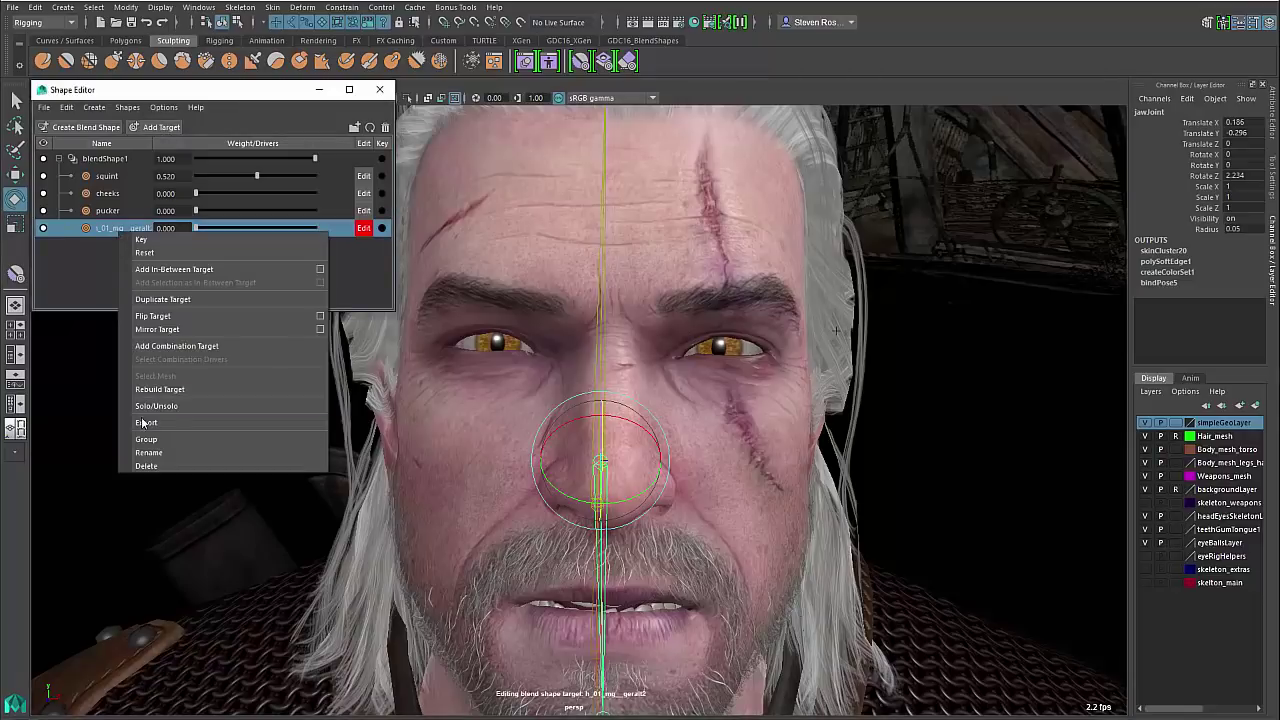
left_click(150, 452)
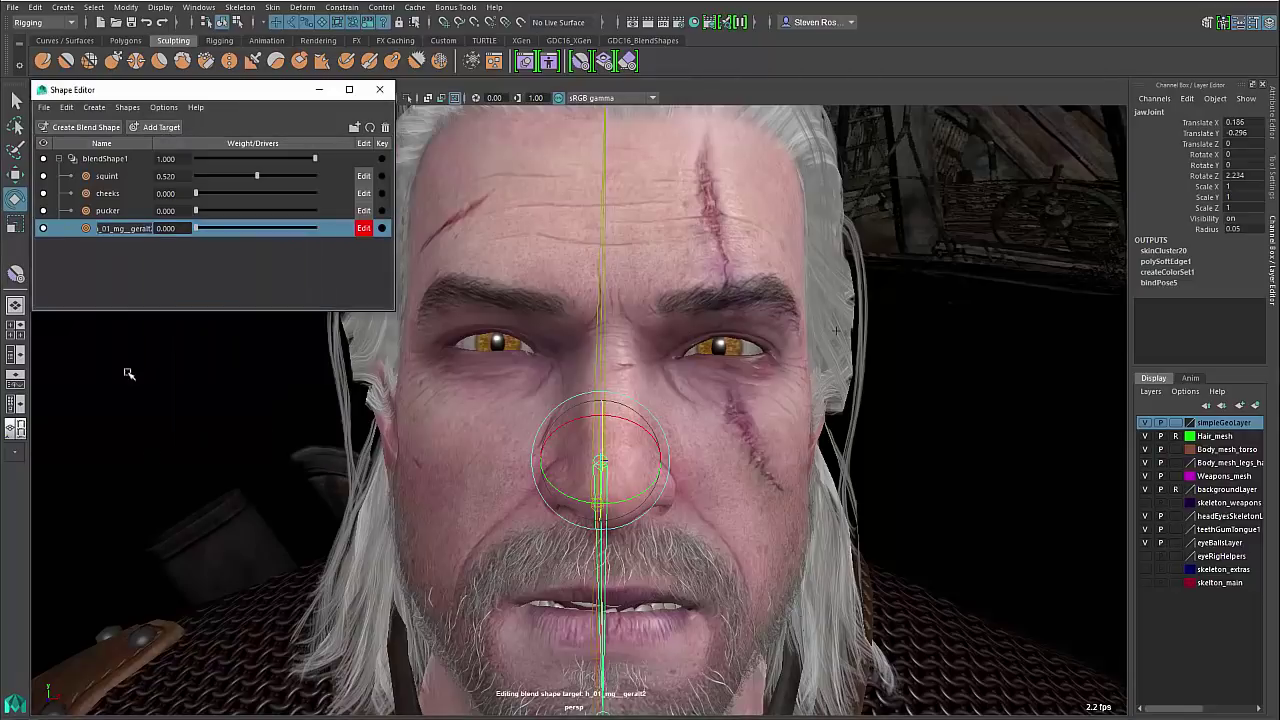
double_click(124, 231)
type("s")
key("Return")
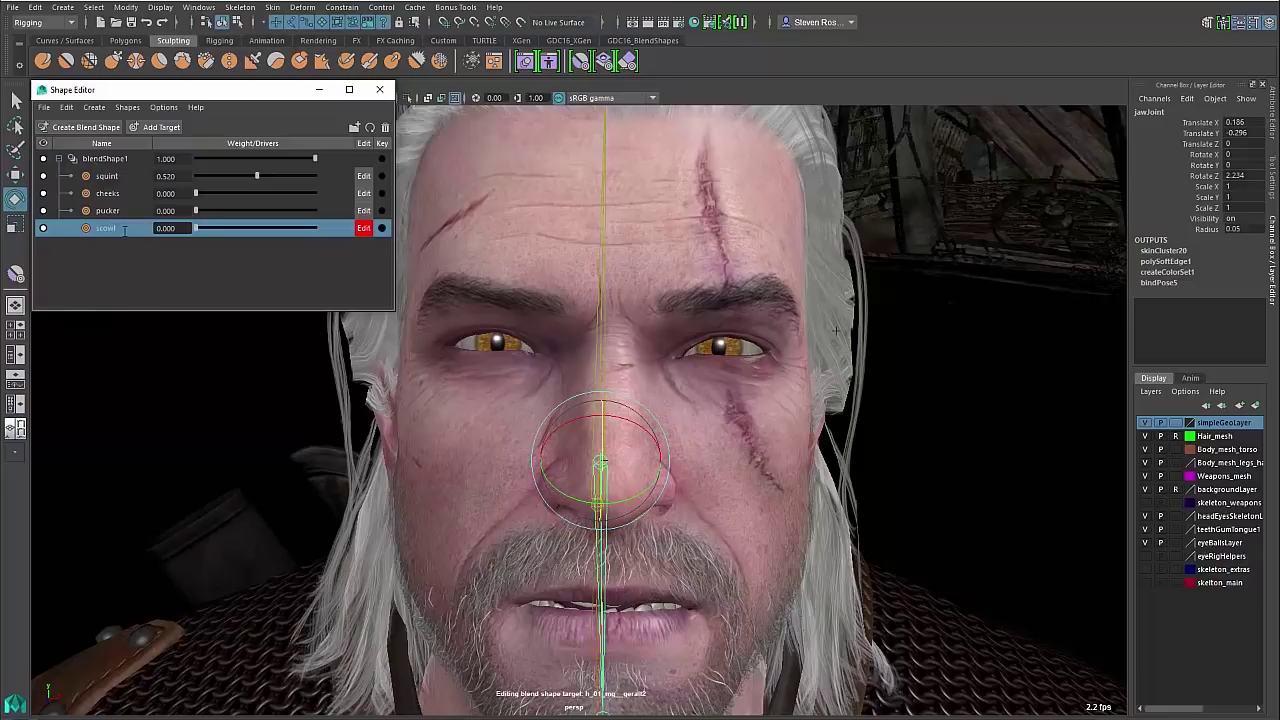
Add another target to blendShape1 and activate the Sculpt Tool on the face mesh
left_click(155, 127)
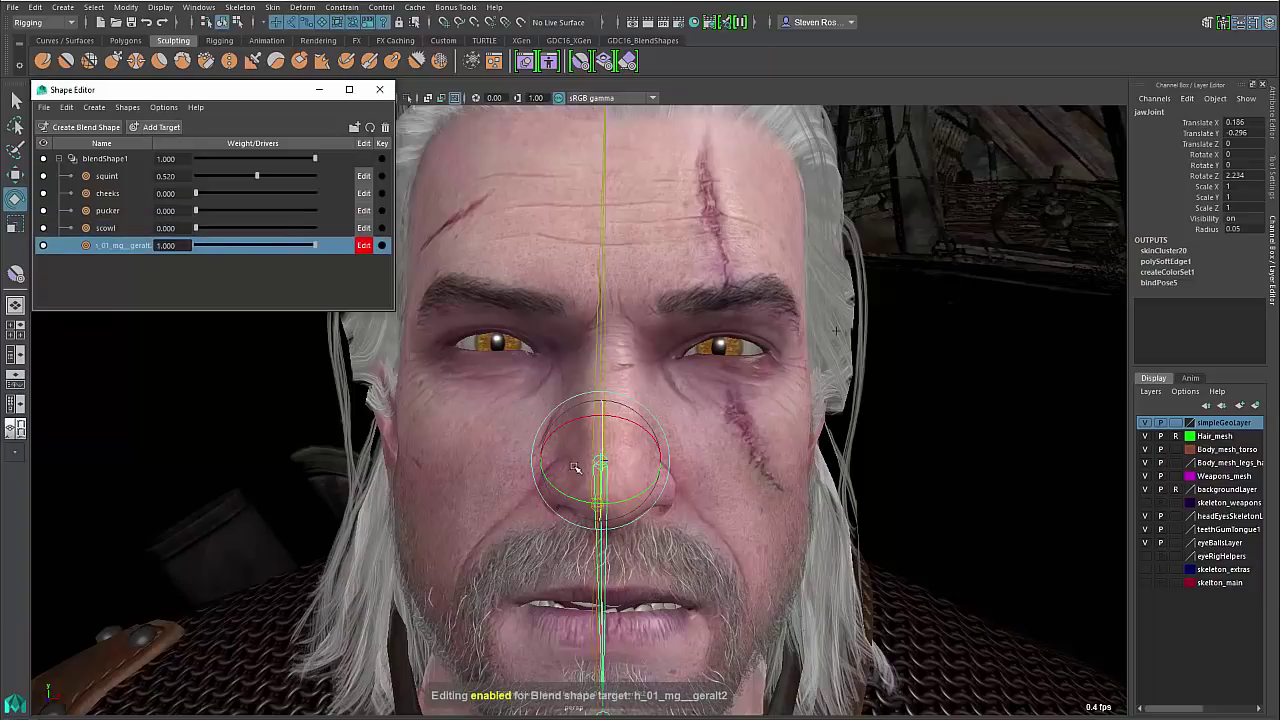
left_click(757, 270)
middle_click_drag(768, 338, 761, 385, "alt")
right_click_drag(758, 386, 777, 383, "alt")
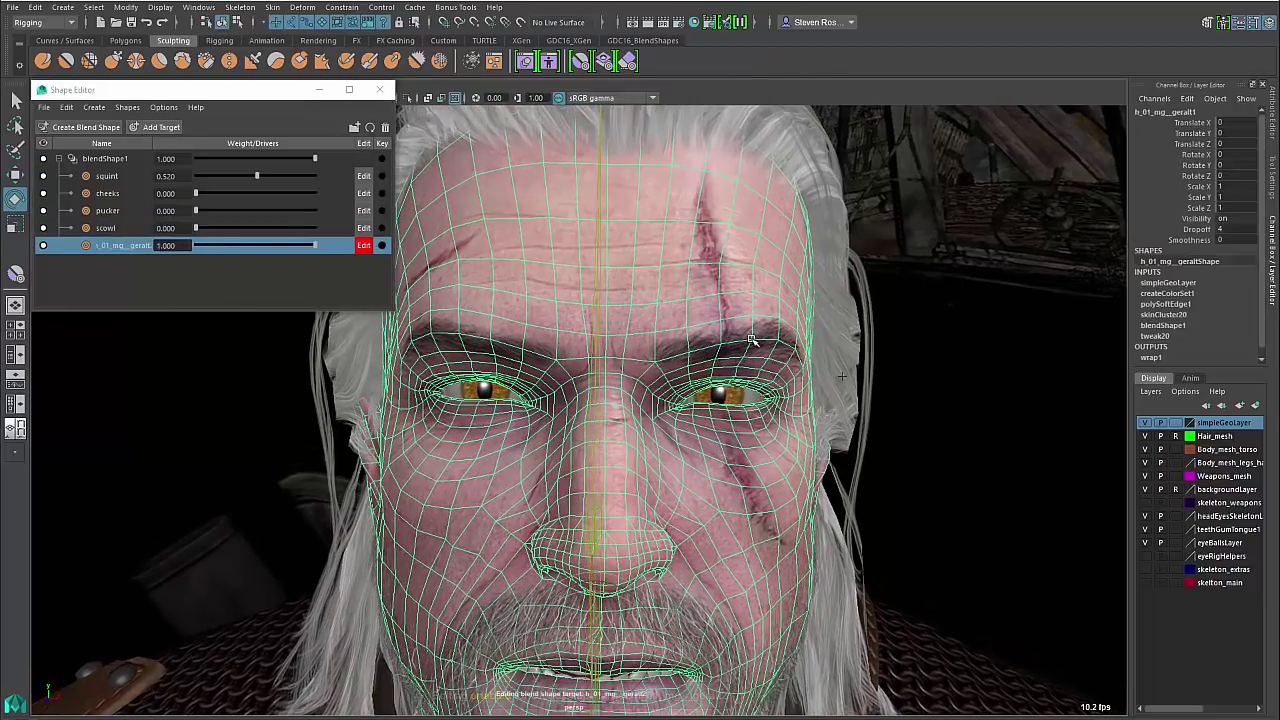
right_click(750, 342, "shift")
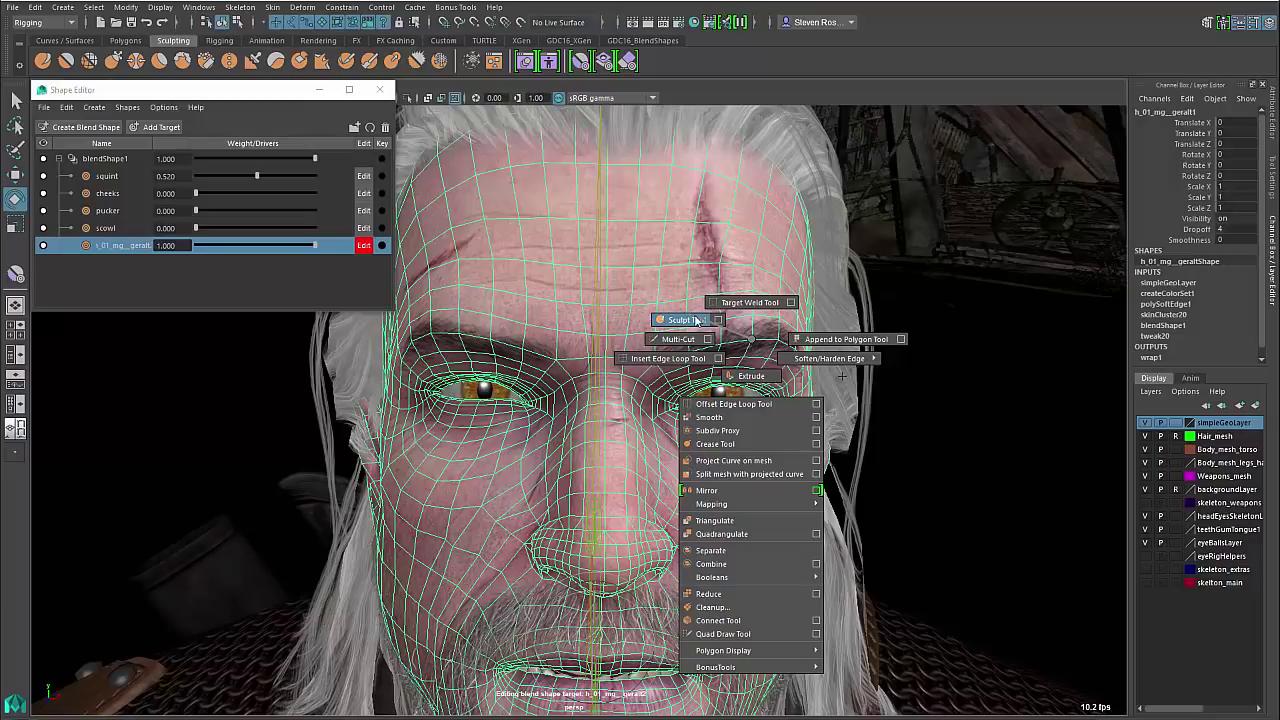
right_click_drag(695, 320, 695, 320)
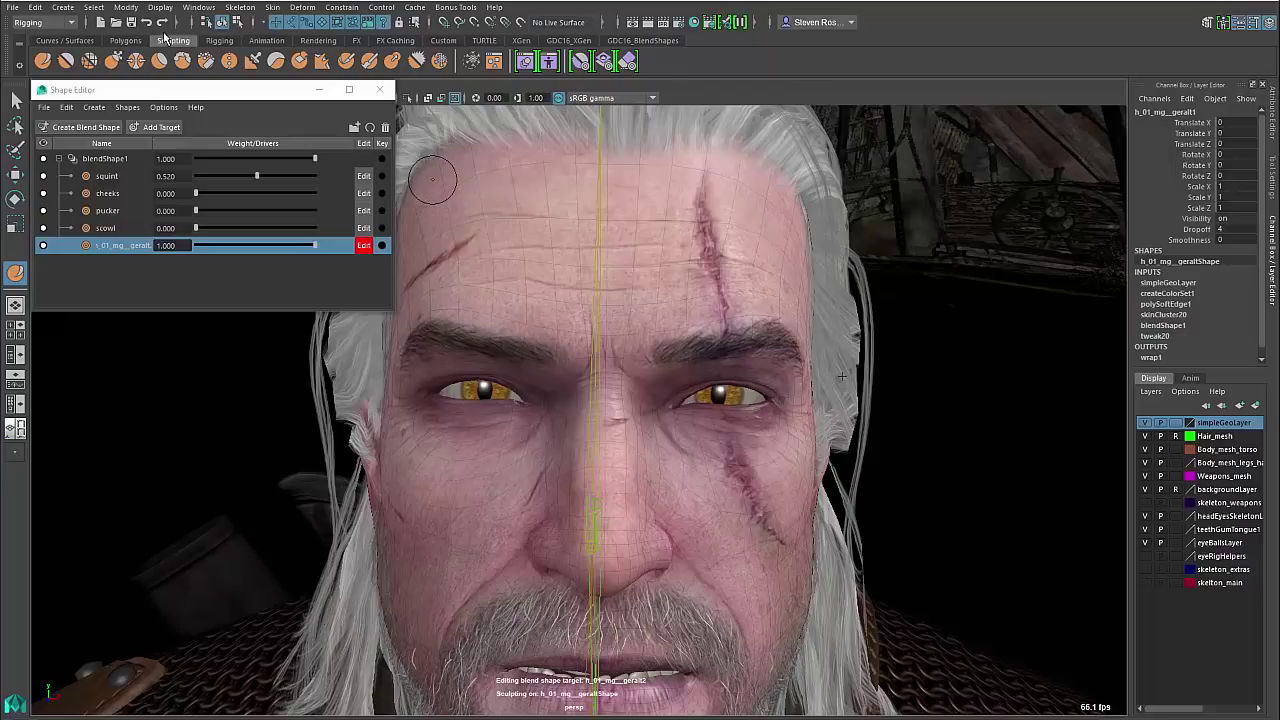
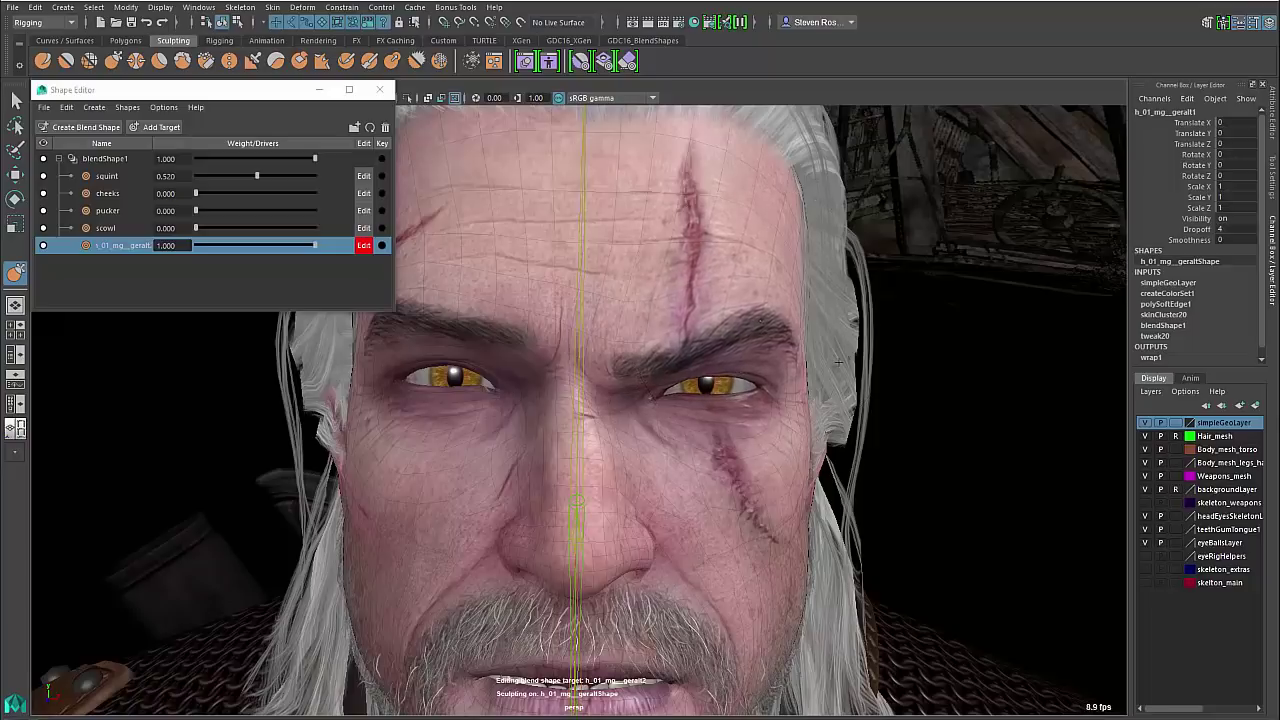
Sculpt the left eyebrow down into a frown on the new target and preview the shape by varying its weight, ending at 1
left_click_drag(629, 362, 627, 364)
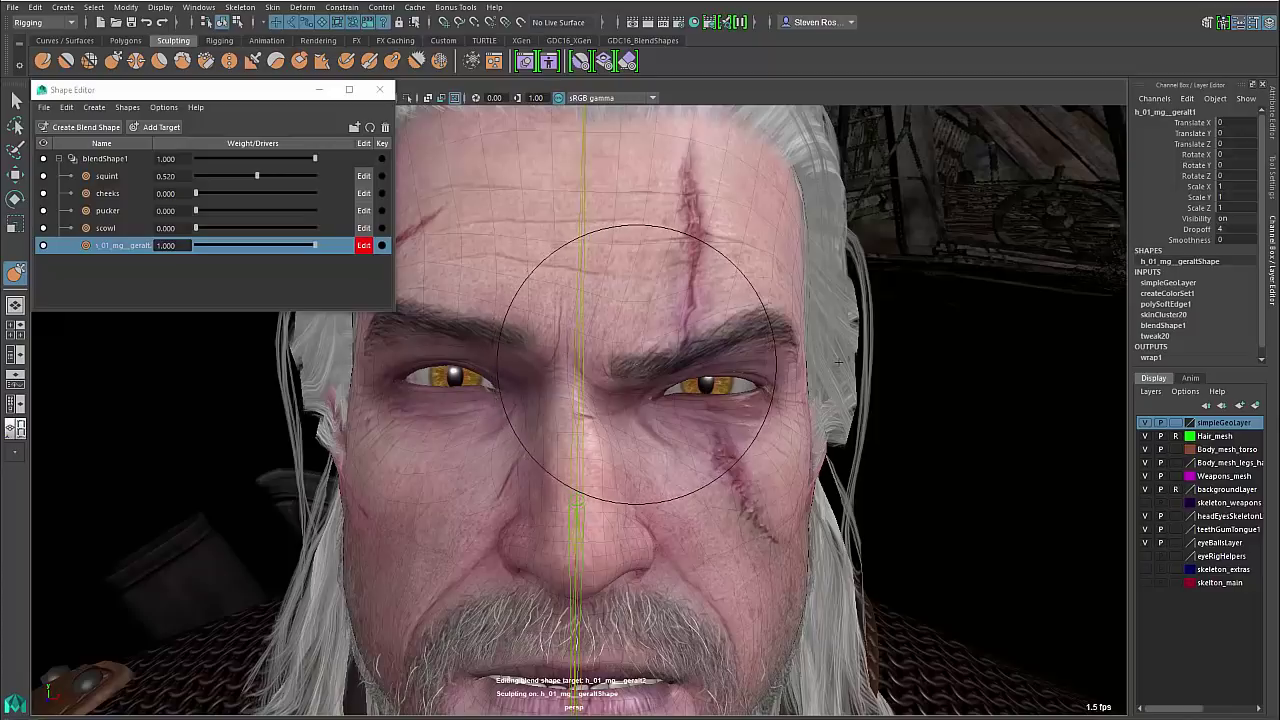
left_click_drag(646, 364, 714, 333)
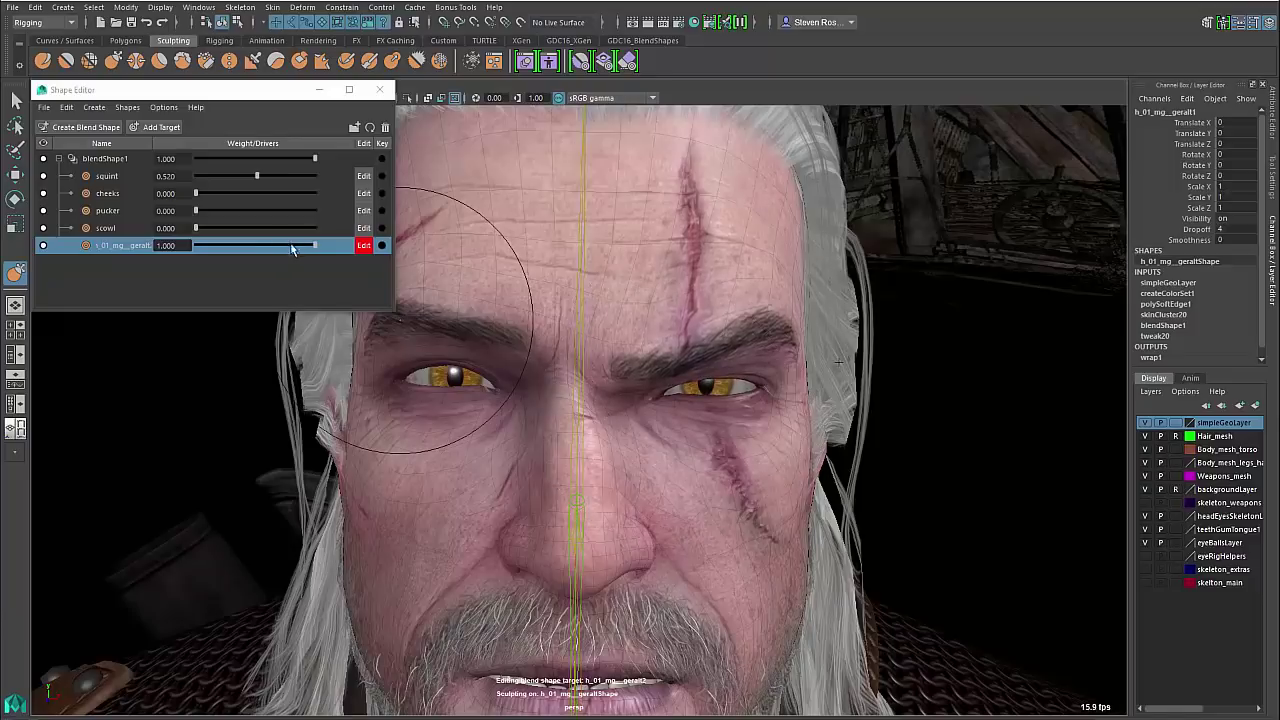
mouse_move(315, 246)
left_mouse_down()
mouse_move(214, 250)
mouse_move(349, 250)
mouse_move(96, 248)
mouse_move(405, 251)
mouse_move(182, 245)
mouse_move(352, 256)
mouse_move(190, 257)
mouse_move(337, 258)
mouse_move(227, 261)
left_mouse_up()
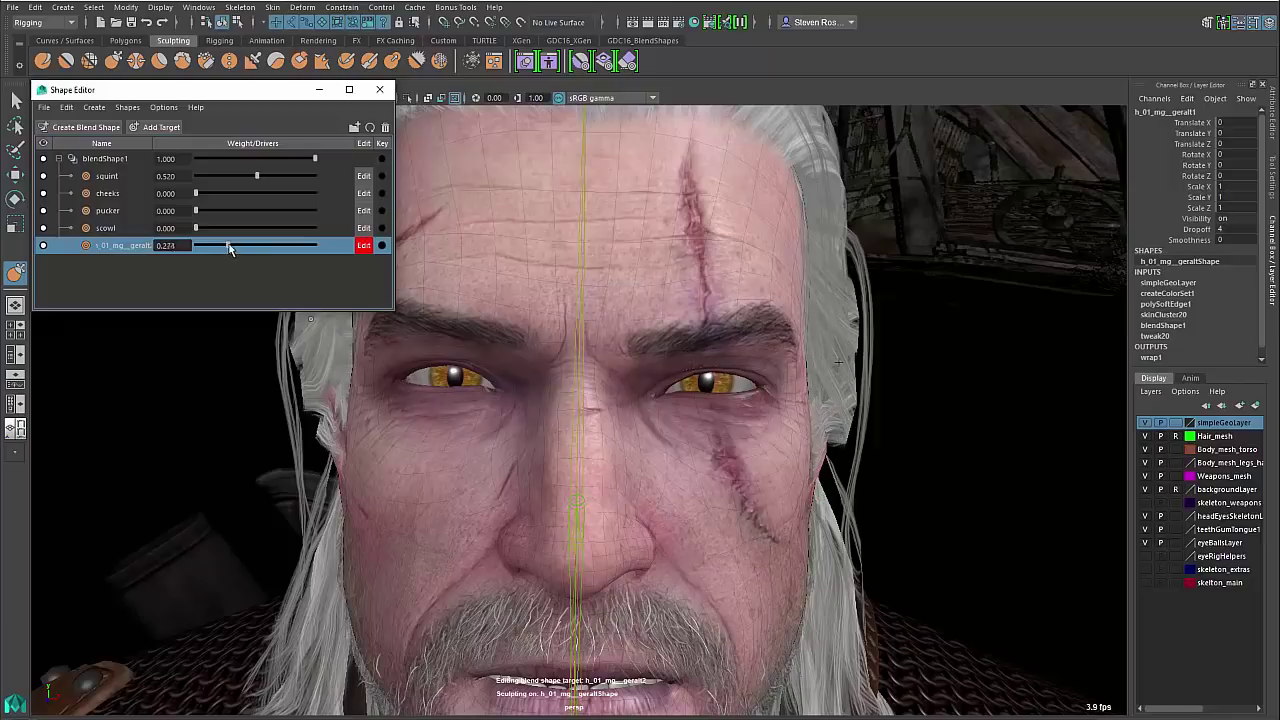
left_click_drag(229, 249, 321, 257)
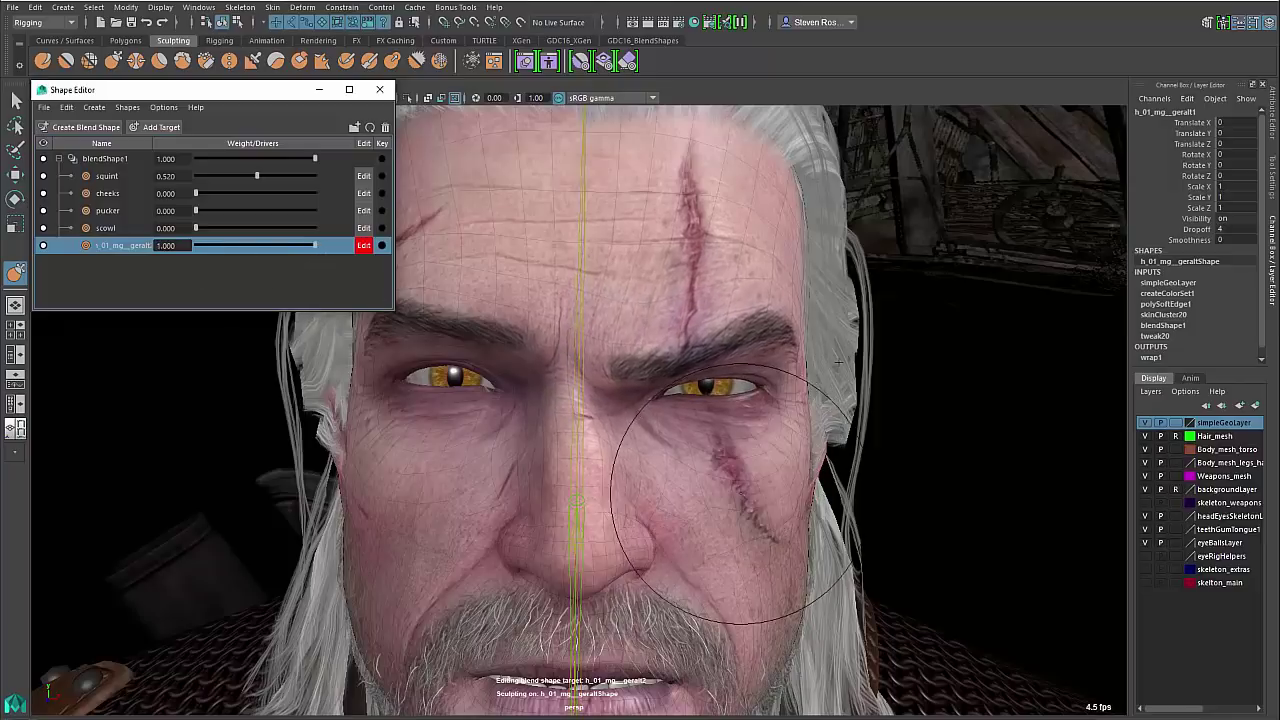
Use the Erase Target Tool to remove unwanted sculpt edits below the left eye, across the nose bridge and beside the right inner brow
left_click_drag(707, 495, 665, 505, "alt")
right_click_drag(665, 505, 749, 500, "alt")
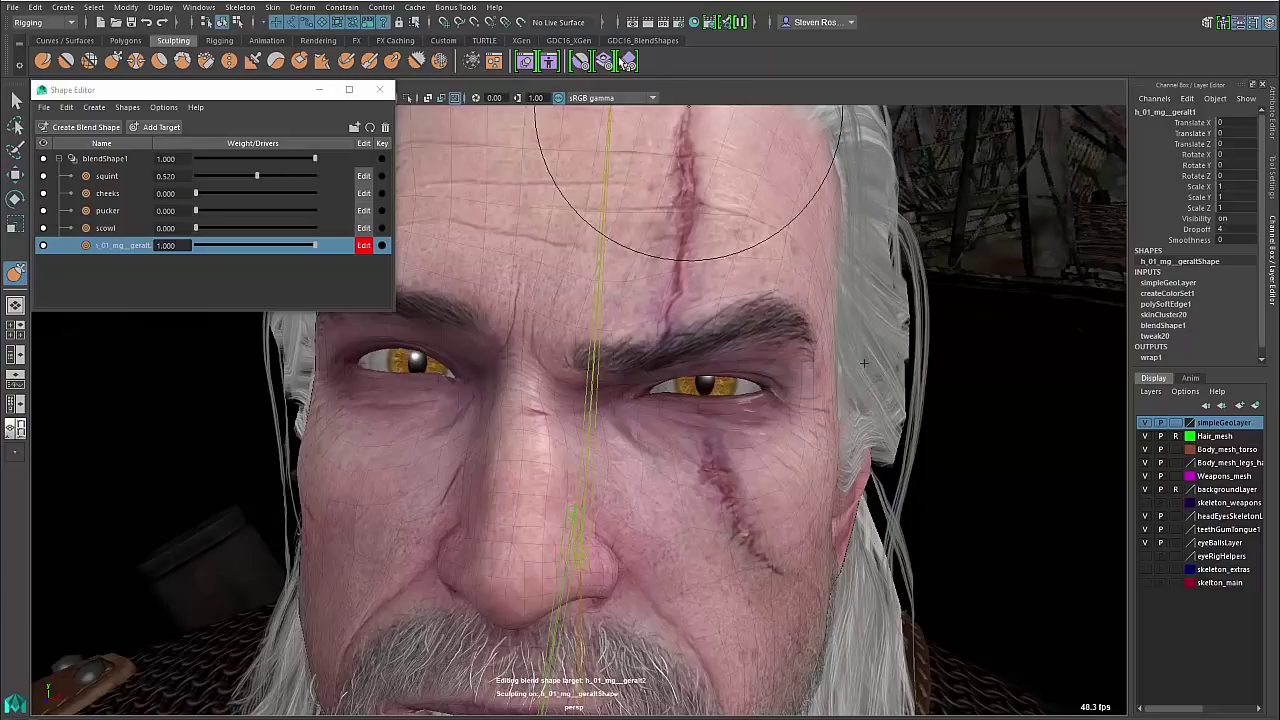
left_click(627, 62)
scroll(782, 522, "up", 5)
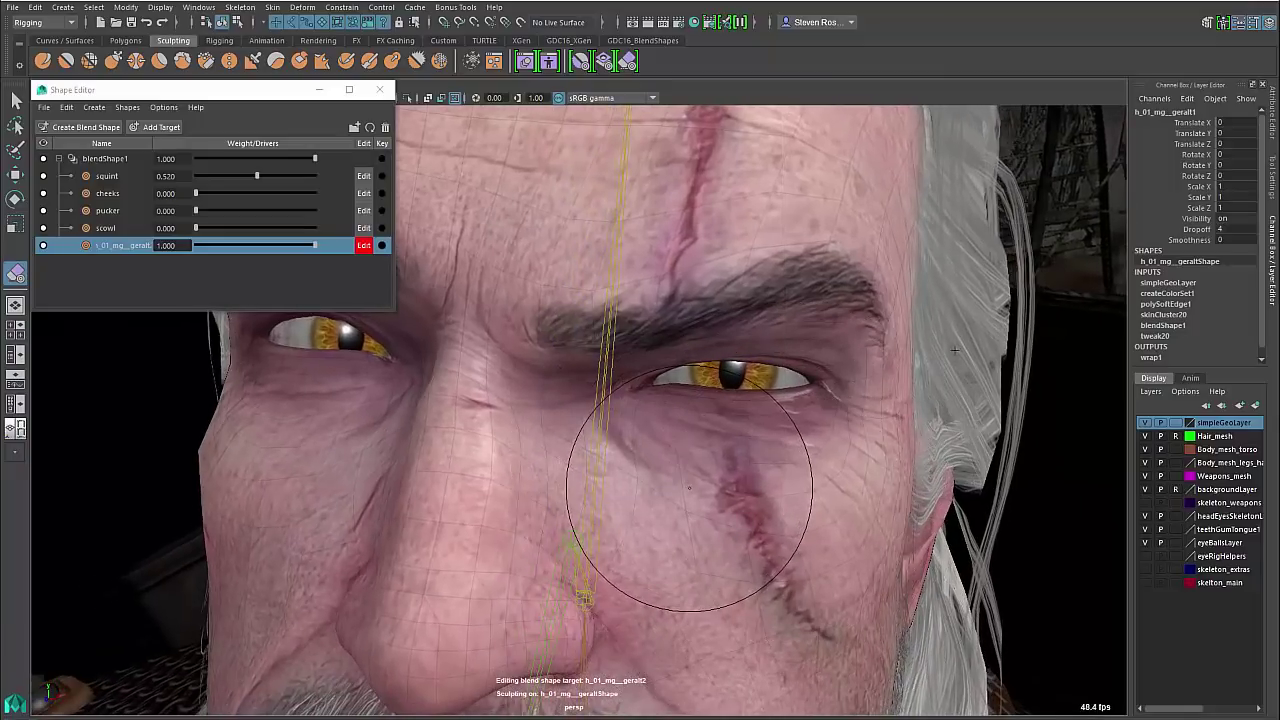
mouse_move(689, 488)
left_mouse_down()
mouse_move(655, 470)
mouse_move(780, 410)
mouse_move(690, 400)
mouse_move(848, 450)
left_mouse_up()
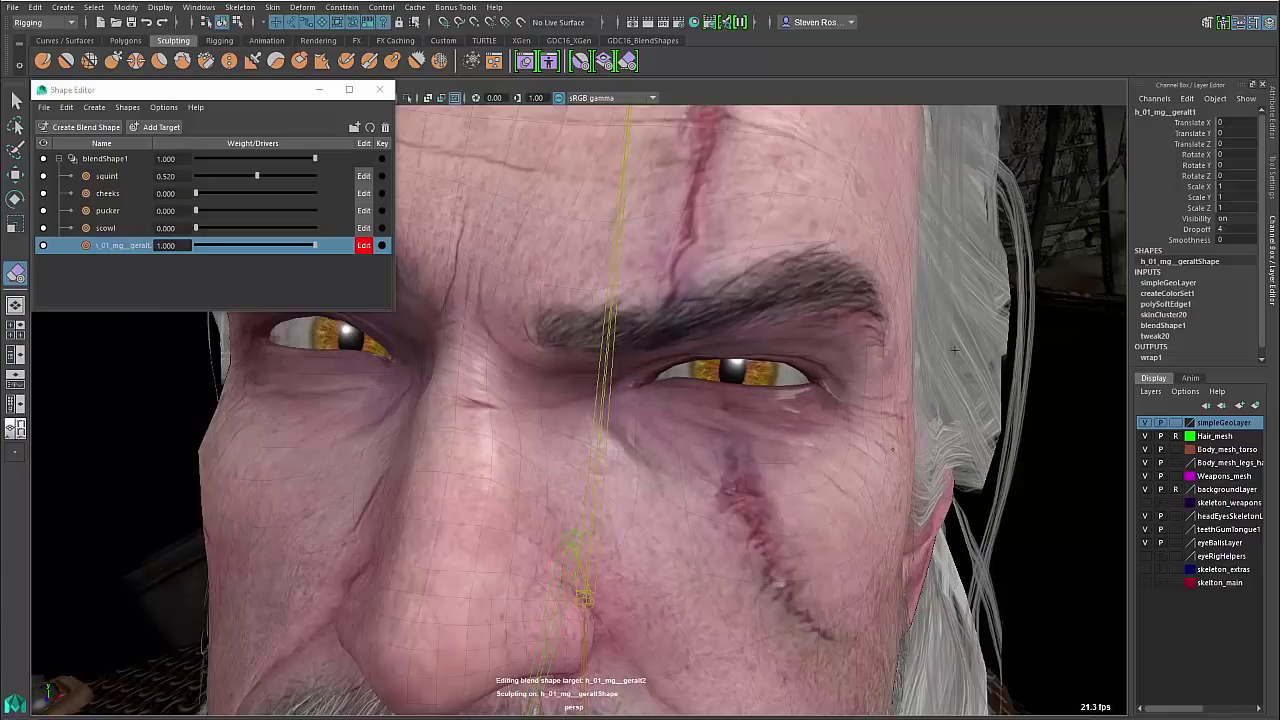
mouse_move(765, 497)
left_mouse_down("alt")
mouse_move(763, 523)
mouse_move(791, 510)
left_mouse_up("alt")
left_click_drag(579, 494, 524, 430)
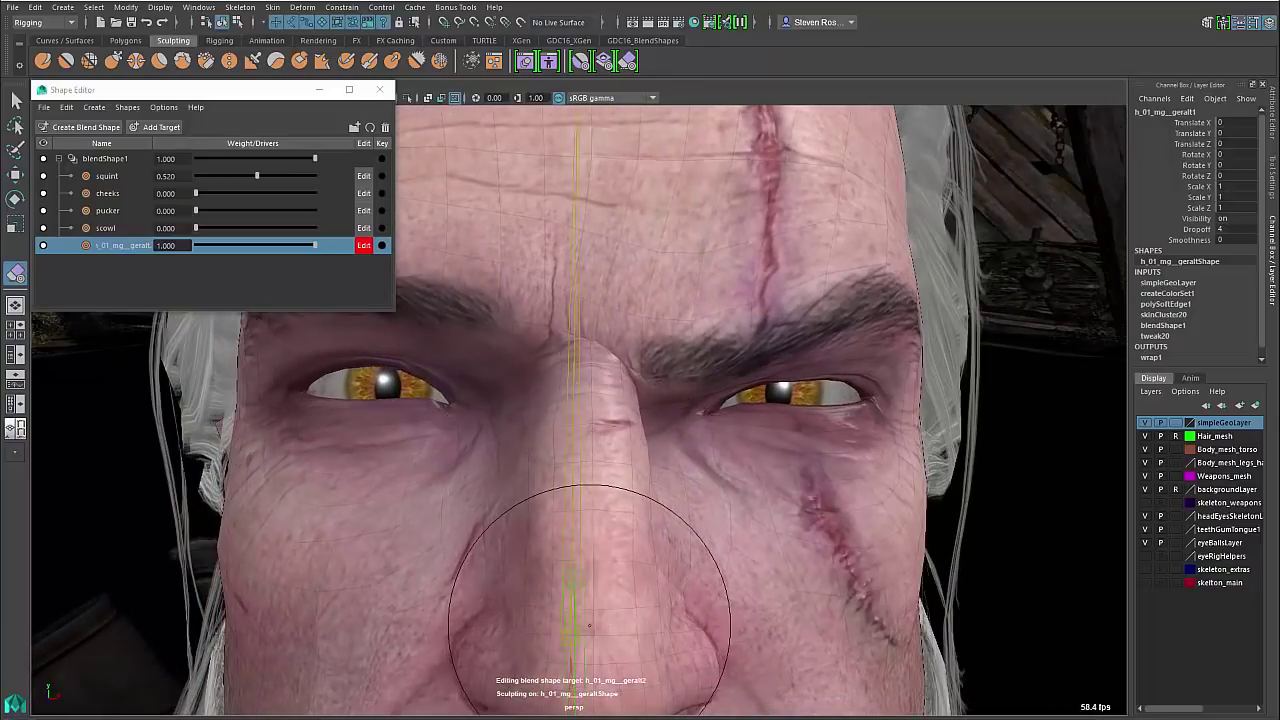
mouse_move(529, 571)
left_mouse_down("alt")
mouse_move(694, 580)
mouse_move(683, 580)
mouse_move(849, 543)
mouse_move(757, 557)
left_mouse_up("alt")
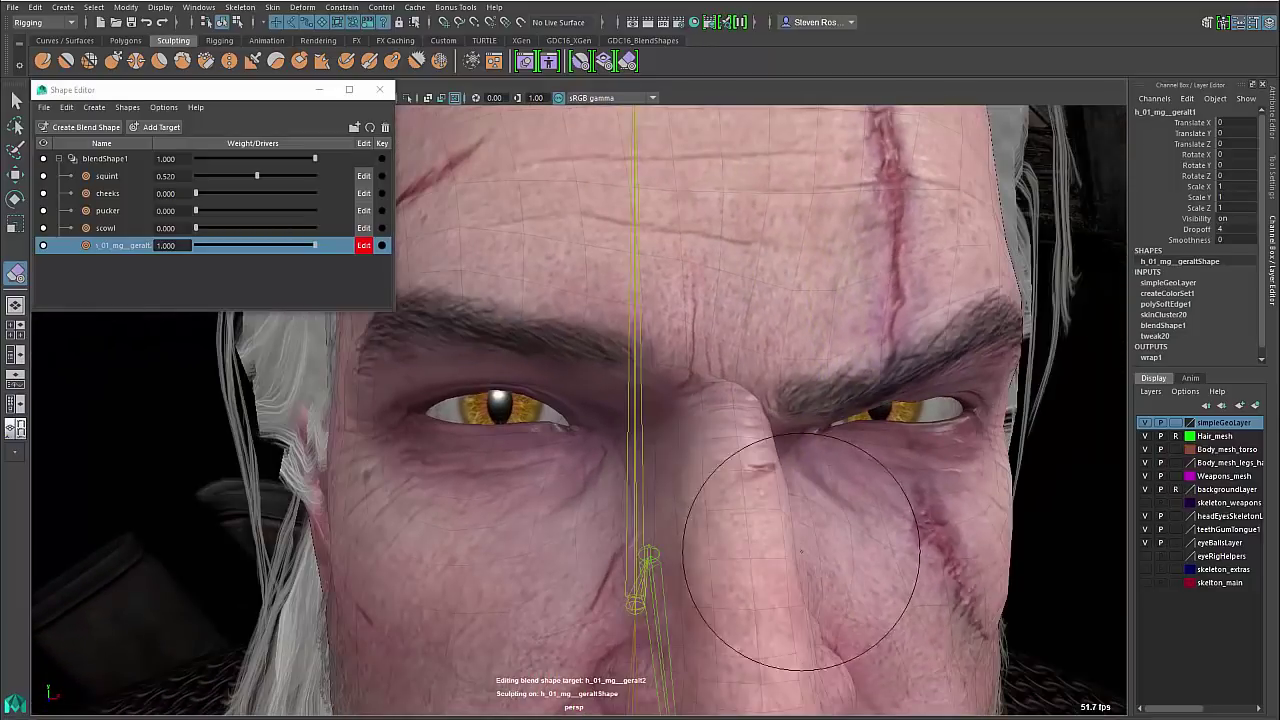
left_click_drag(558, 370, 591, 352)
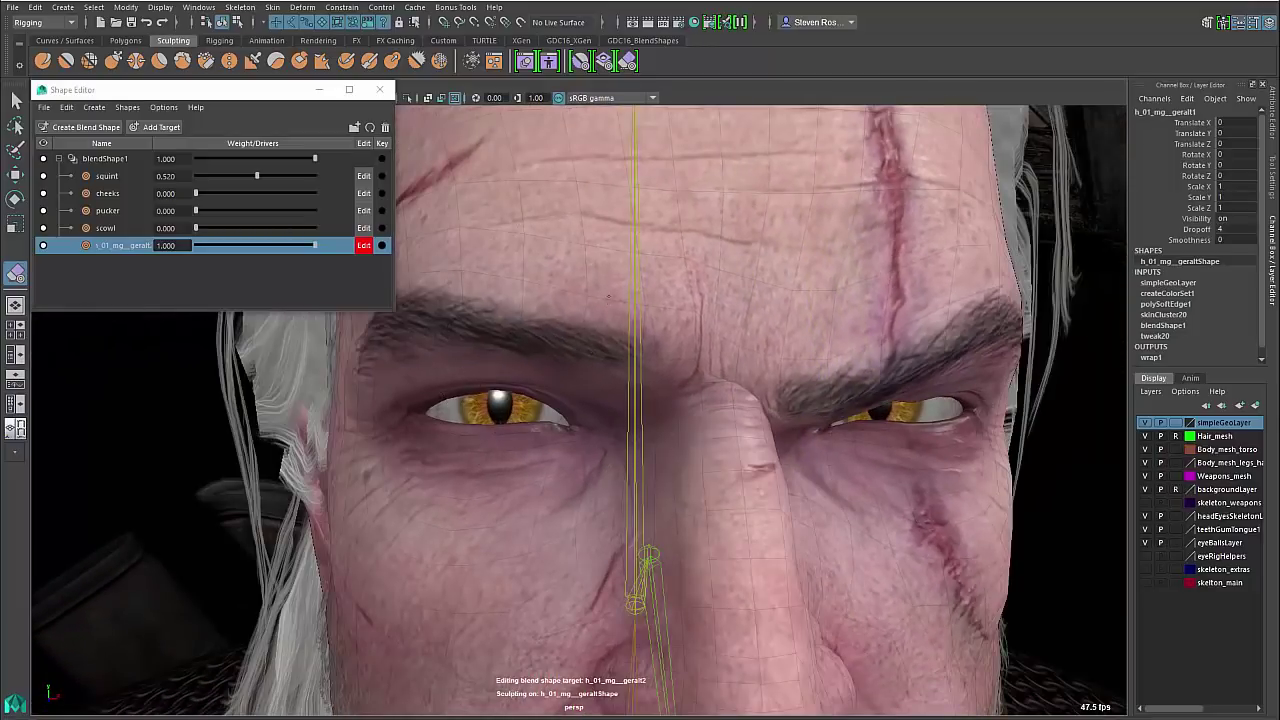
Reduce the Erase Target brush size and erase the sculpt edits around the left eyelids
left_click_drag(690, 480, 531, 497, "alt")
middle_click_drag(531, 497, 411, 385, "alt")
mouse_move(411, 385)
right_mouse_down("alt")
mouse_move(540, 500)
mouse_move(640, 506)
right_mouse_up("alt")
key("b")
left_click_drag(659, 491, 598, 488)
right_click_drag(658, 450, 790, 440, "alt")
left_click_drag(790, 440, 743, 457, "alt")
mouse_move(606, 327)
left_mouse_down()
mouse_move(760, 270)
mouse_move(822, 268)
left_mouse_up()
right_click_drag(939, 445, 750, 424, "alt")
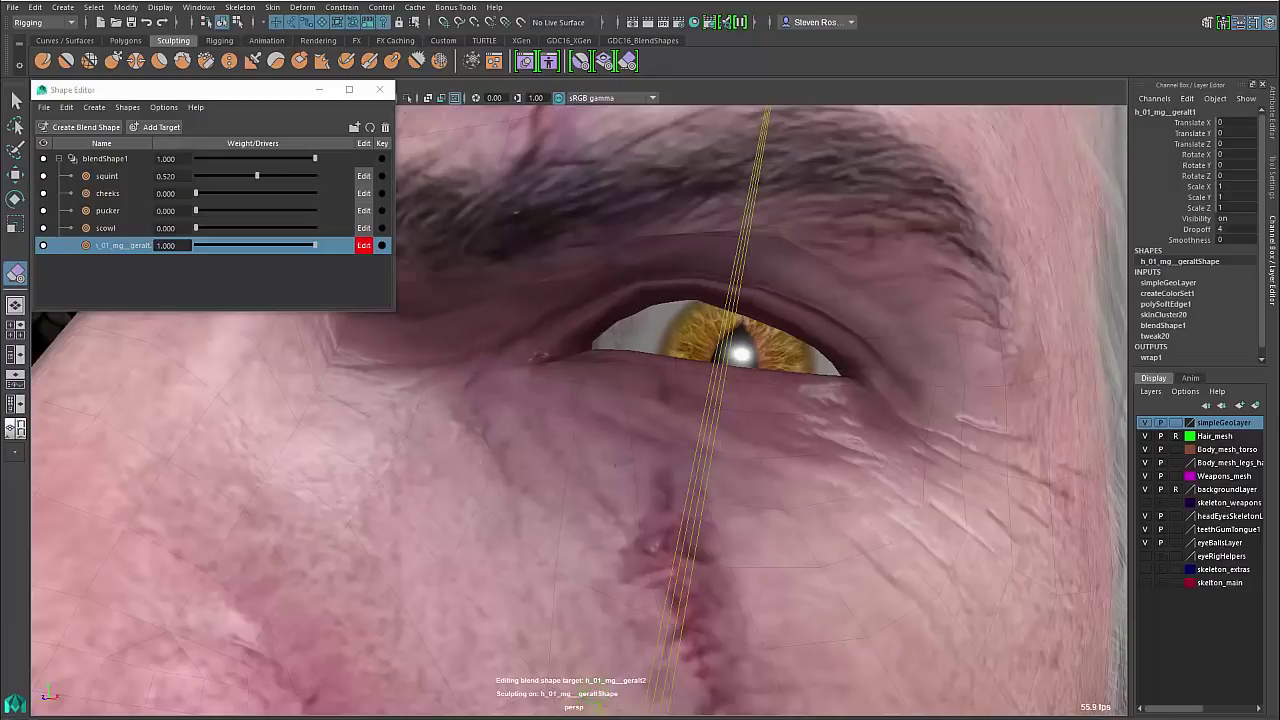
Preview the cleaned-up brow shape by varying the new target's weight, ending at 1
right_click_drag(878, 468, 594, 457, "alt")
left_click_drag(594, 457, 500, 457, "alt")
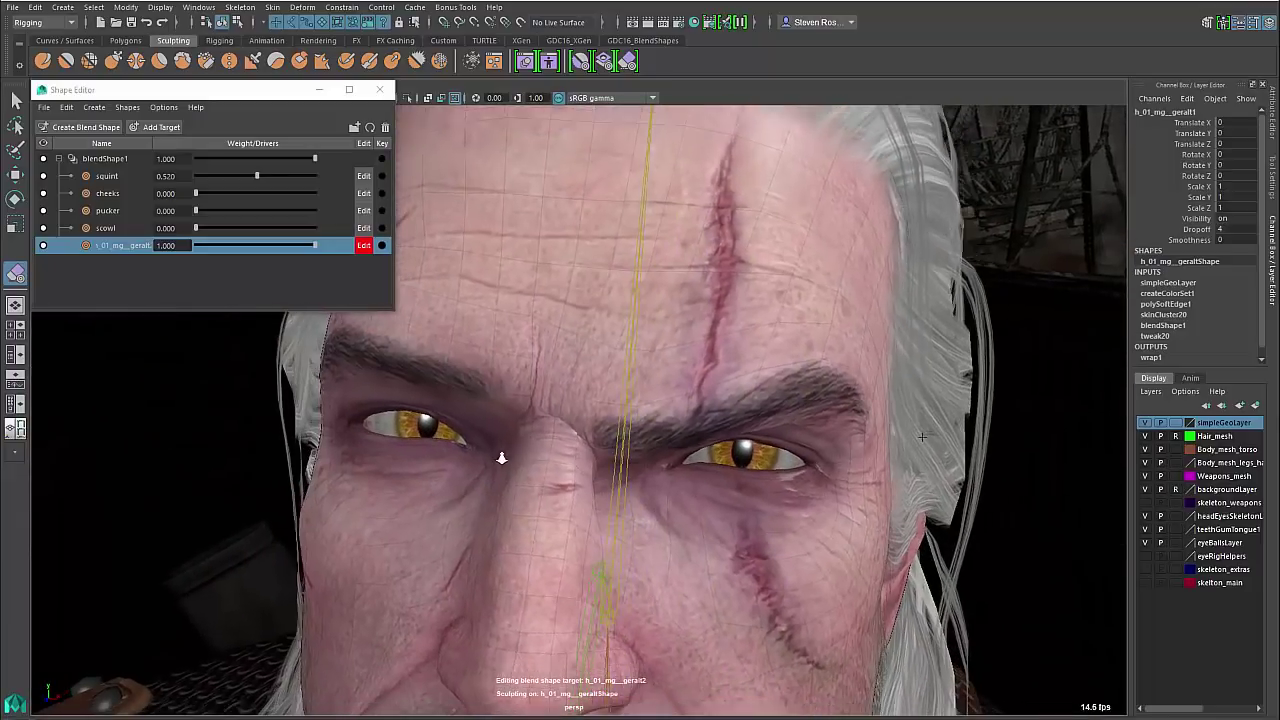
right_click_drag(500, 457, 436, 437, "alt")
mouse_move(314, 246)
left_mouse_down()
mouse_move(191, 251)
mouse_move(331, 251)
mouse_move(82, 246)
mouse_move(395, 251)
mouse_move(168, 243)
mouse_move(335, 243)
left_mouse_up()
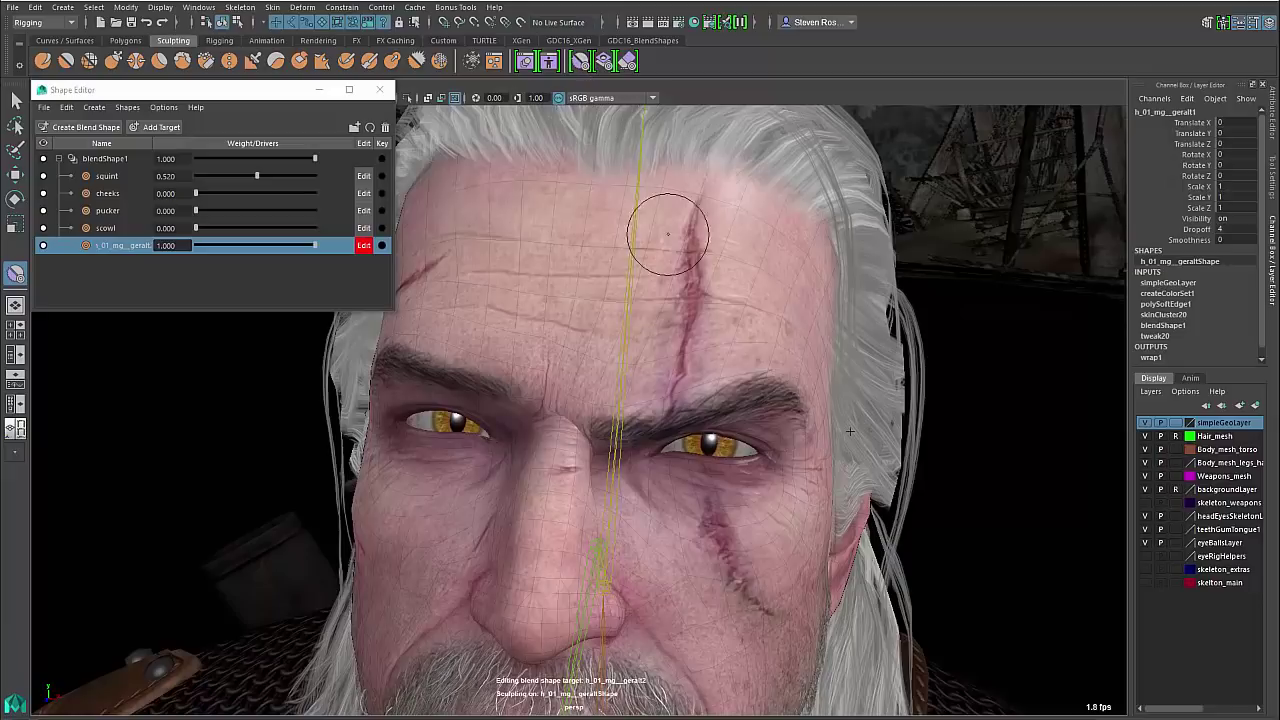
Enlarge the Smooth Target brush and smooth the brow shape across the nose bridge and around the left eye
scroll(600, 475, "up", 2)
key("b")
left_click_drag(604, 473, 656, 470)
left_click_drag(597, 440, 545, 390)
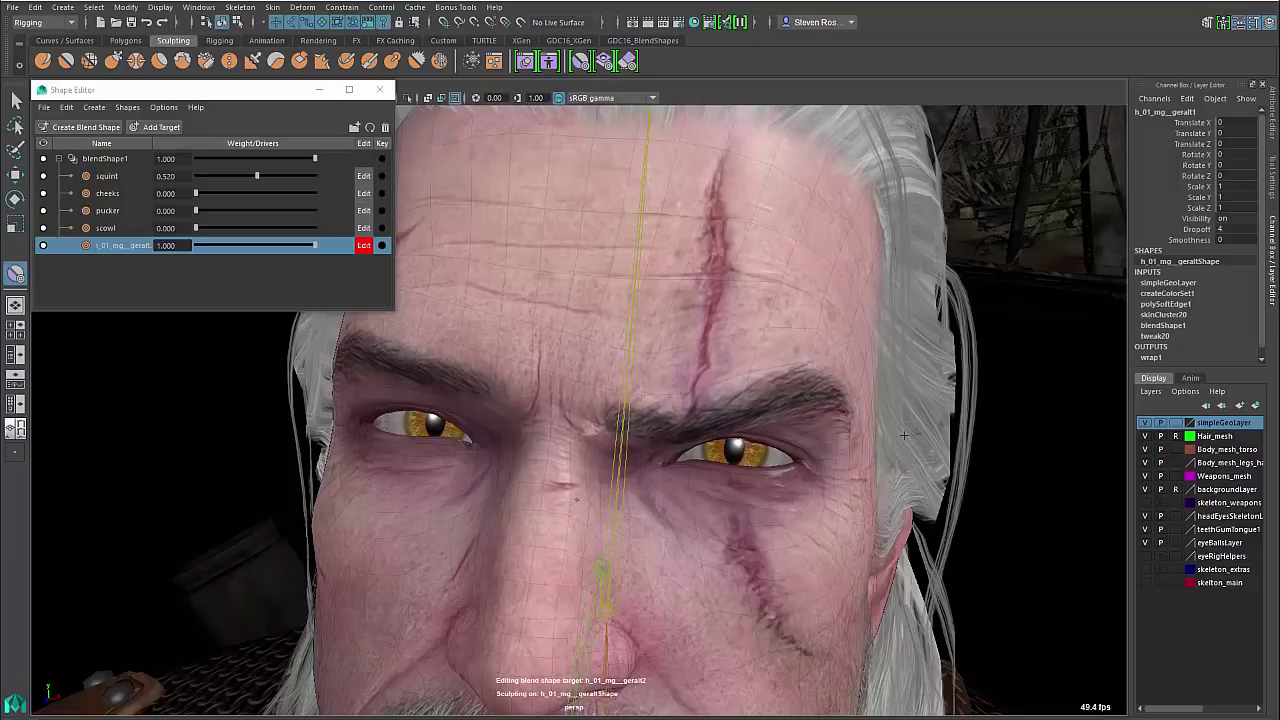
mouse_move(903, 435)
left_mouse_down("alt")
mouse_move(671, 566)
mouse_move(751, 486)
mouse_move(797, 494)
left_mouse_up("alt")
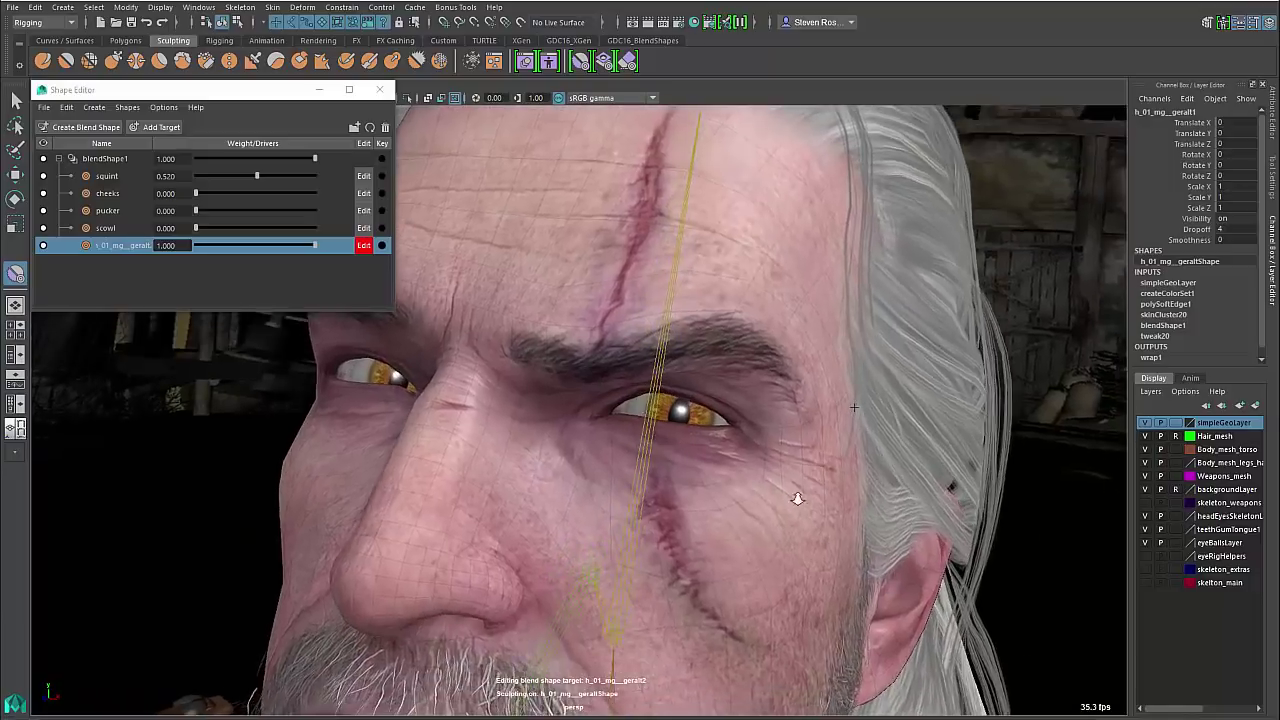
right_click_drag(797, 494, 870, 485, "alt")
left_click_drag(748, 464, 710, 440)
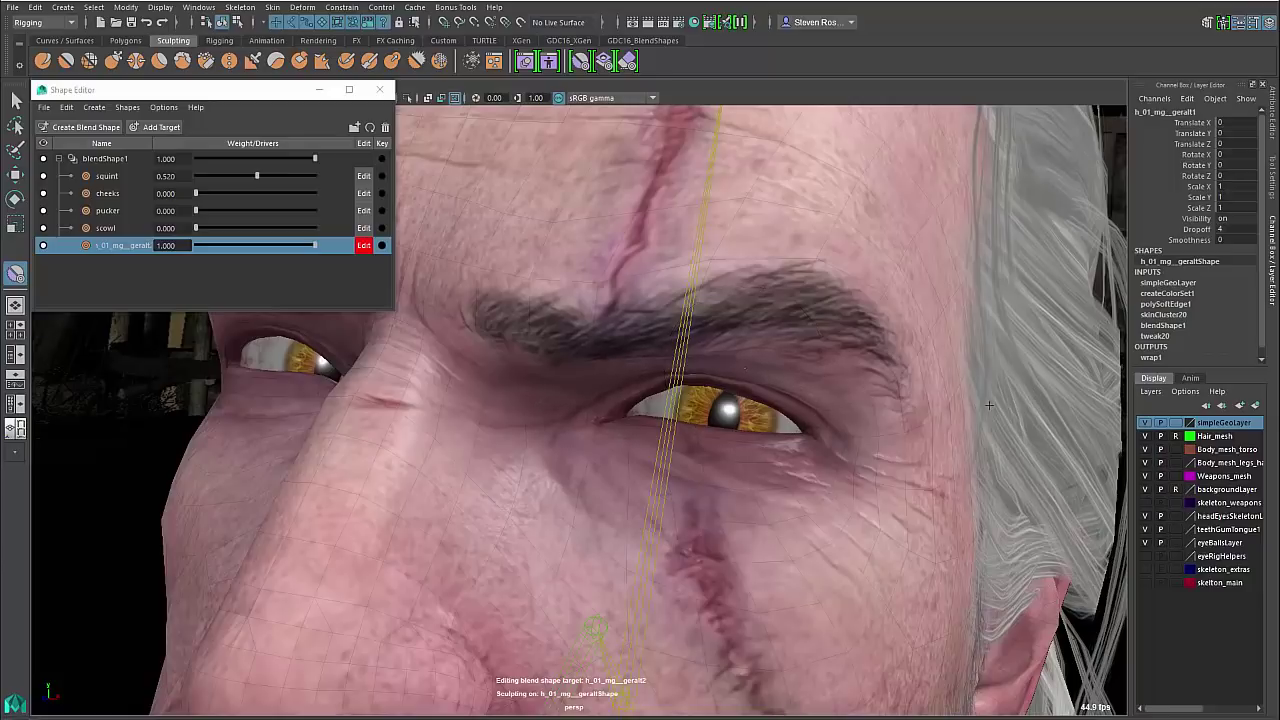
Smooth the area beside the right inner brow and check the blend by varying the new target's weight, ending at 1
left_click_drag(517, 523, 540, 537, "alt")
right_click_drag(540, 537, 426, 506, "alt")
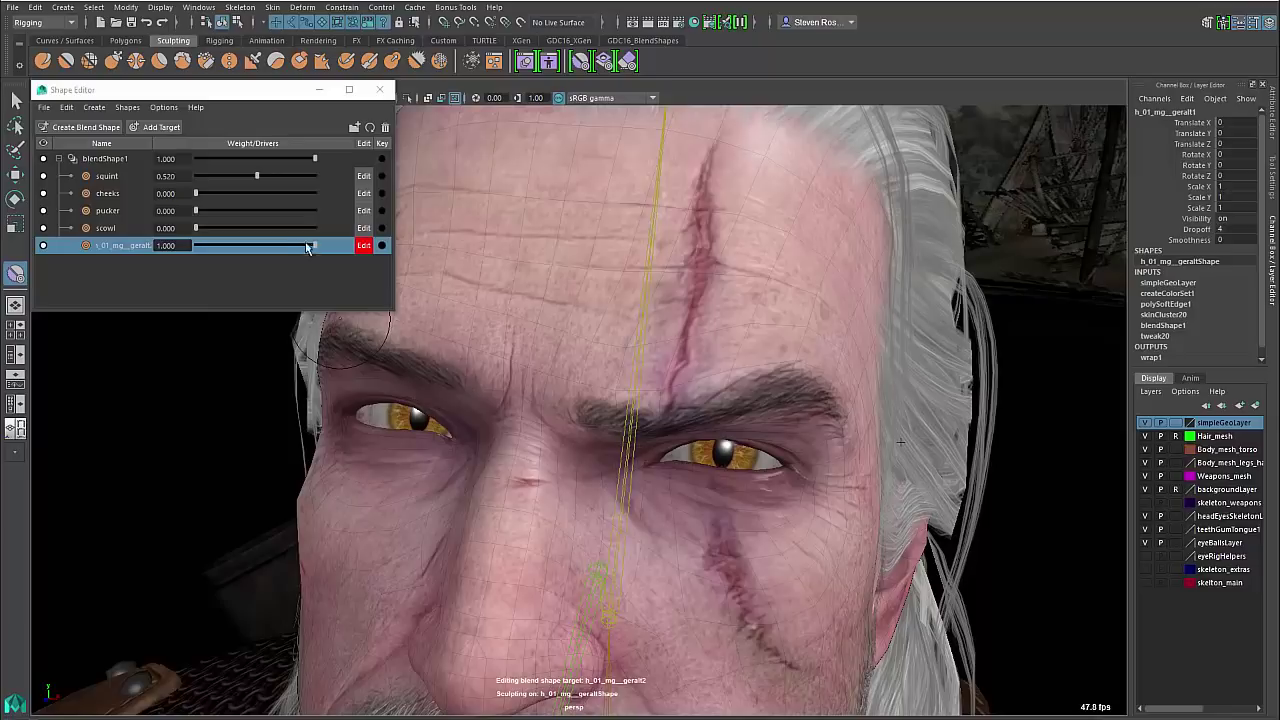
left_click_drag(312, 244, 340, 249)
left_click_drag(470, 392, 497, 427)
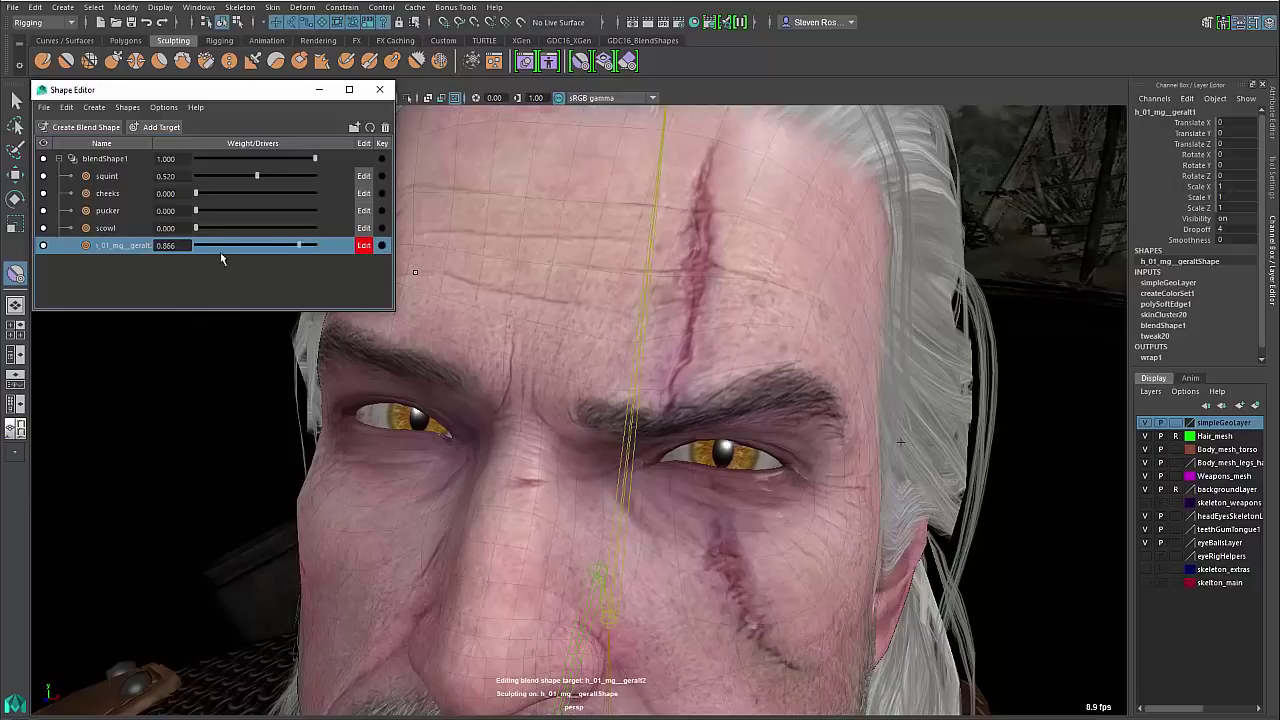
left_click_drag(222, 259, 381, 249)
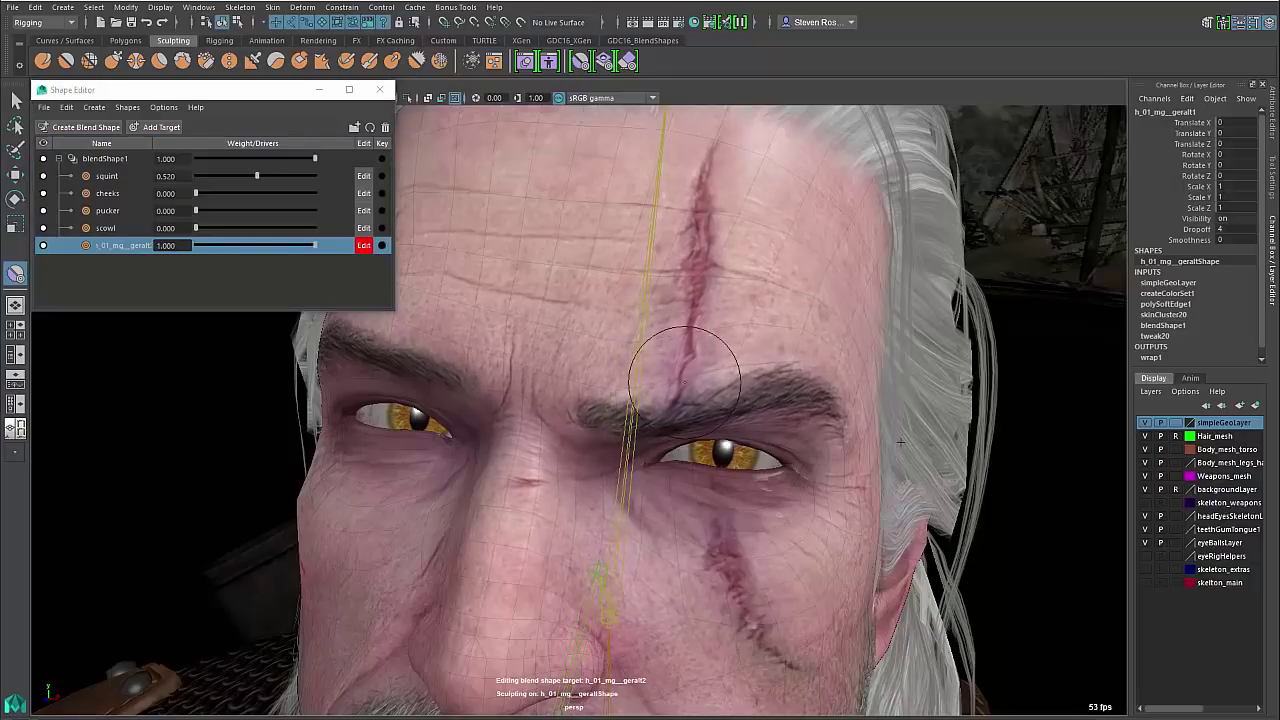
Examine the sculpted brow over its full weight range, leaving the weight at 1, and check it on the whole head
mouse_move(313, 243)
left_mouse_down()
mouse_move(146, 245)
mouse_move(367, 248)
left_mouse_up()
left_click_drag(194, 259, 407, 289)
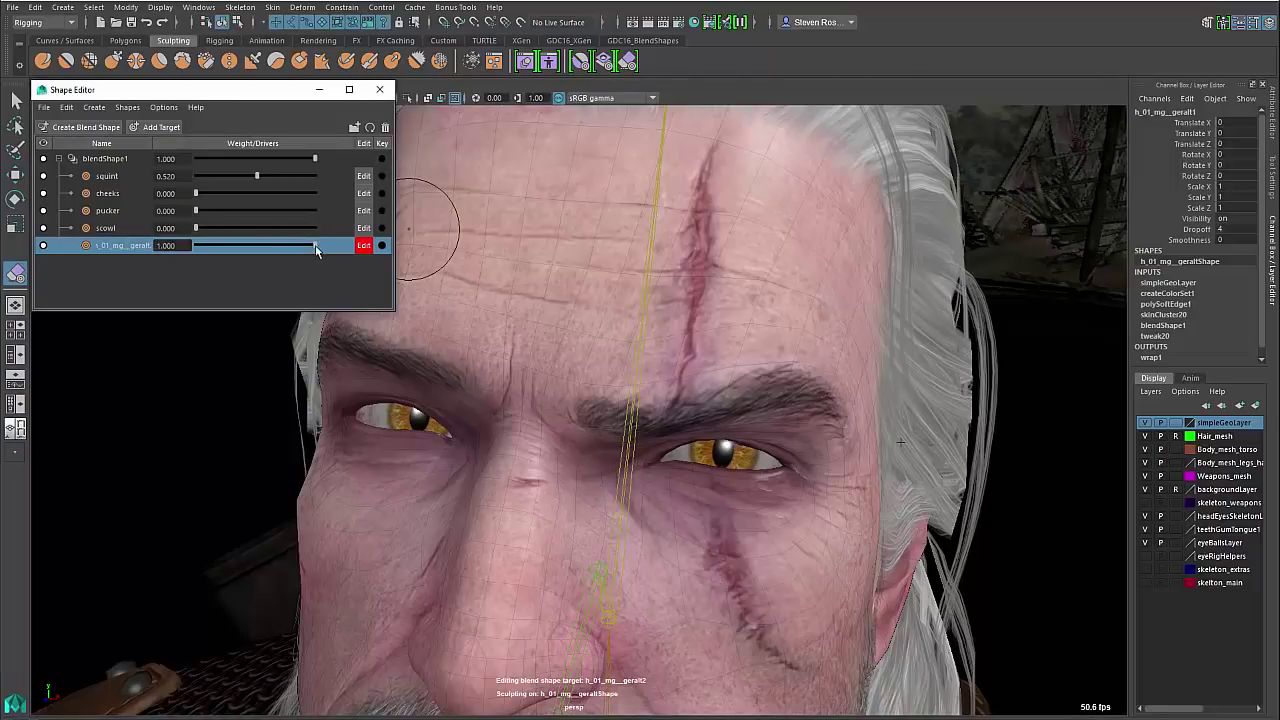
mouse_move(316, 250)
left_mouse_down()
mouse_move(133, 247)
mouse_move(405, 257)
left_mouse_up()
right_click_drag(841, 358, 706, 385, "alt")
left_click_drag(812, 360, 814, 354, "alt")
right_click_drag(814, 354, 897, 366, "alt")
middle_click_drag(897, 366, 914, 349, "alt")
left_click_drag(914, 349, 915, 346, "alt")
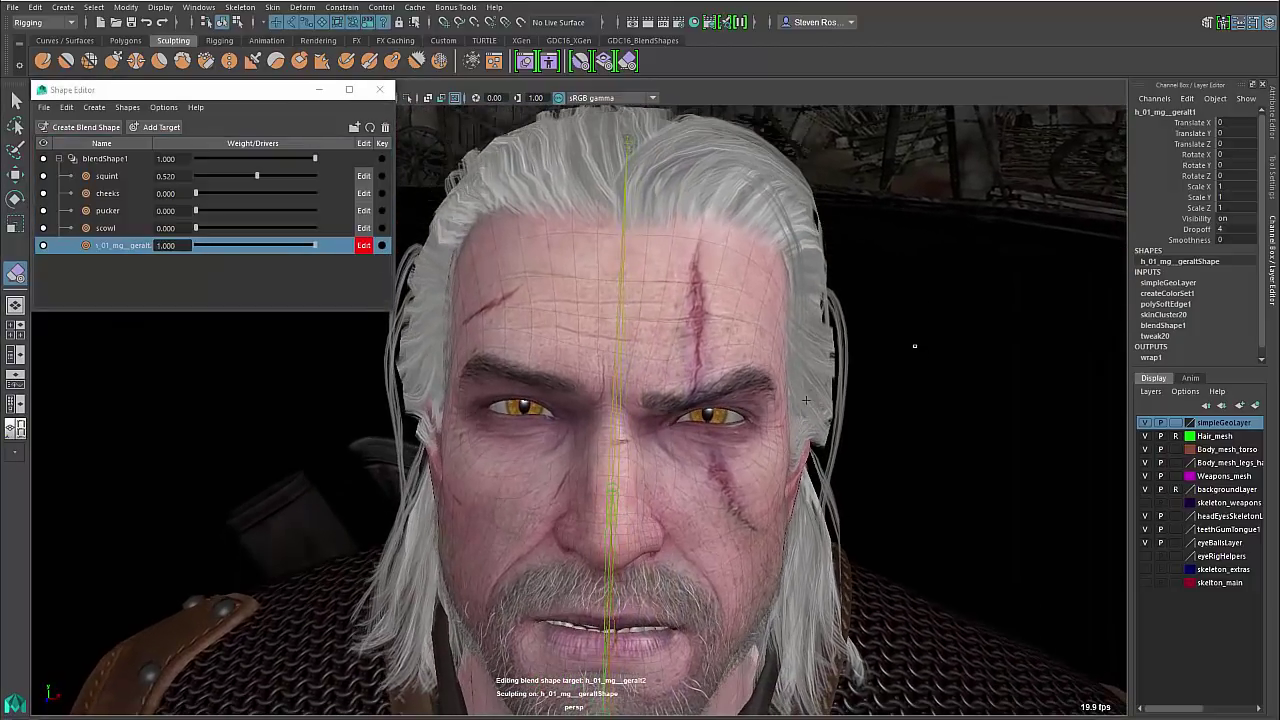
Rename the sculpted brow target of blendShape1 to leftEyebrow
right_click(138, 250)
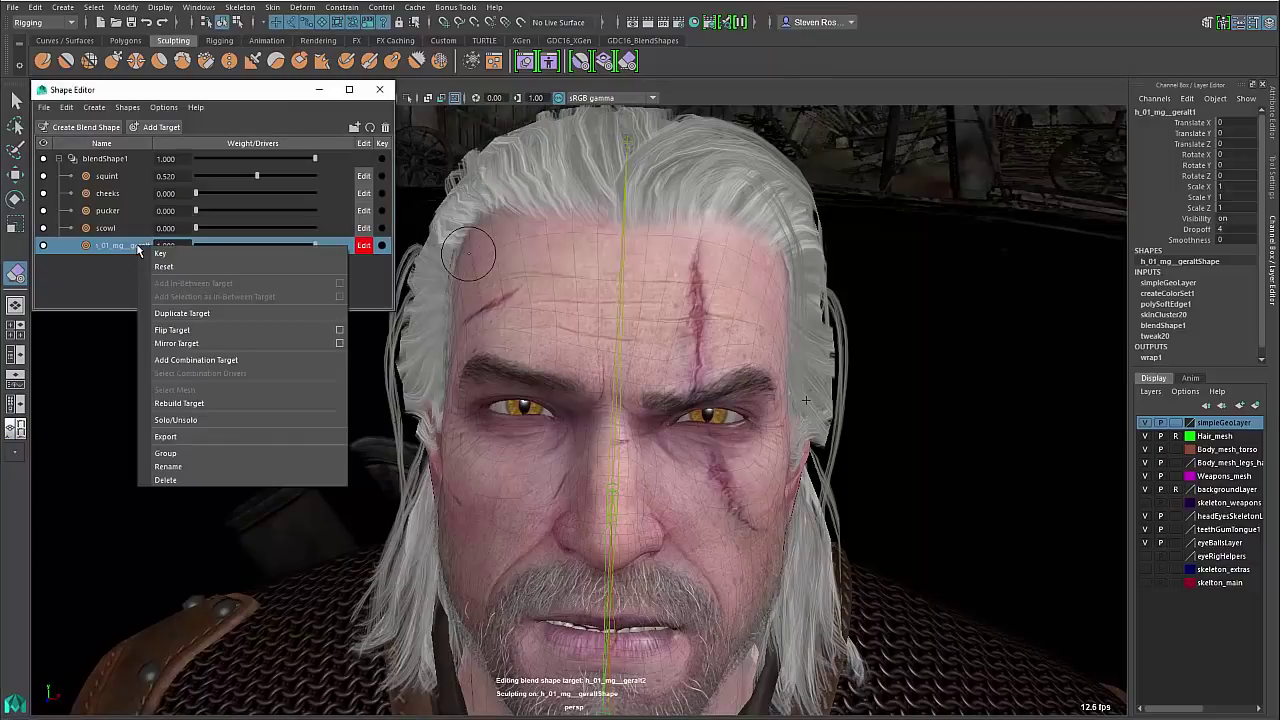
left_click(166, 466)
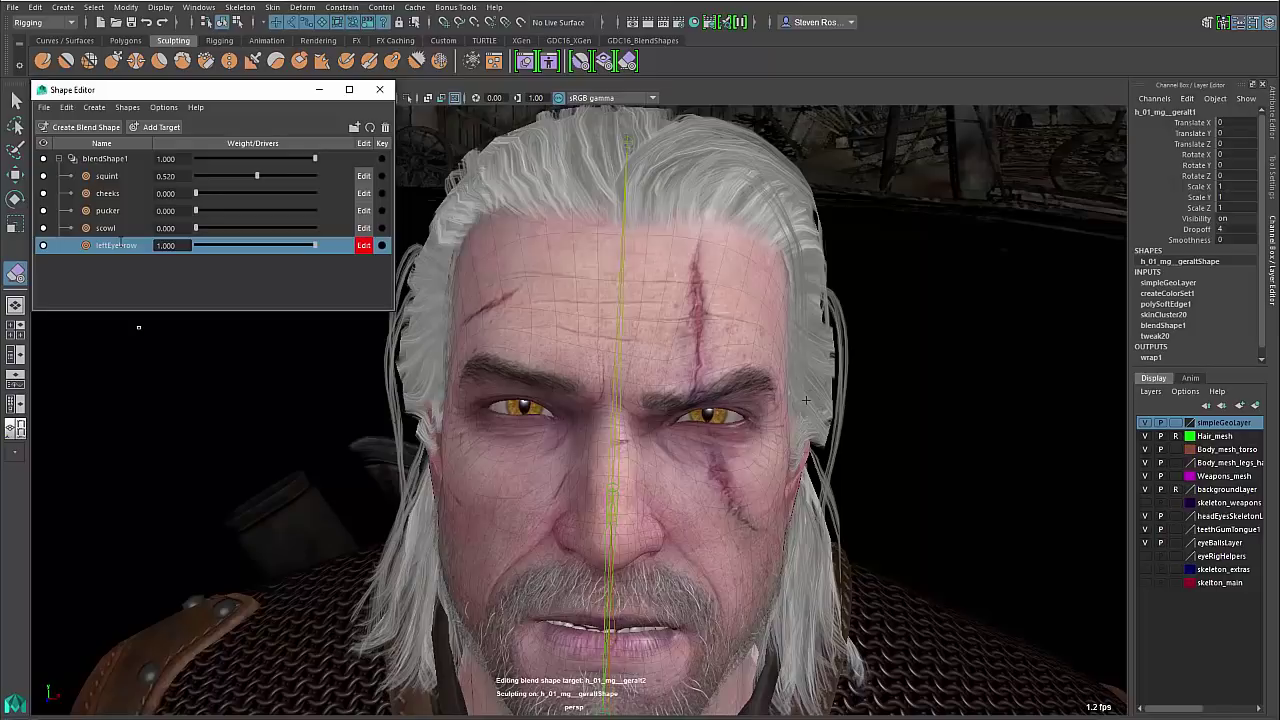
left_click(1001, 494)
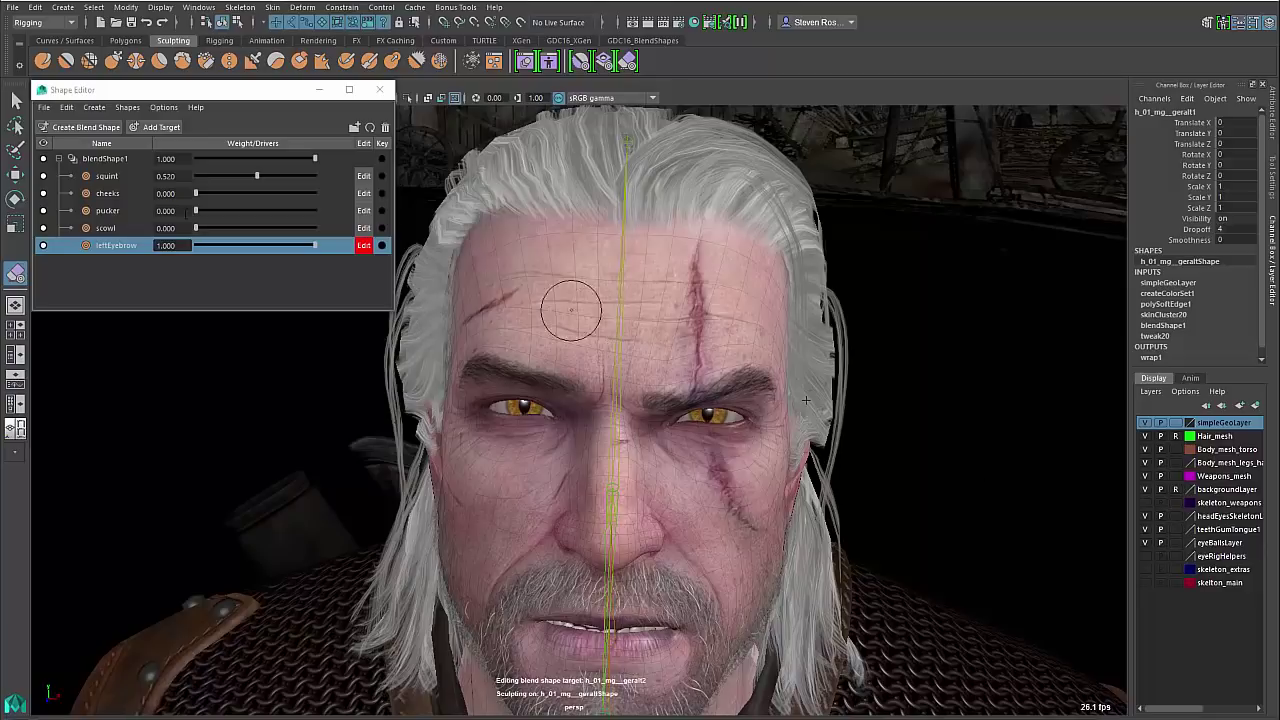
Turn off editing for the leftEyebrow target and preview its weight, ending at 1
mouse_move(314, 245)
left_mouse_down()
mouse_move(183, 246)
mouse_move(344, 253)
left_mouse_up()
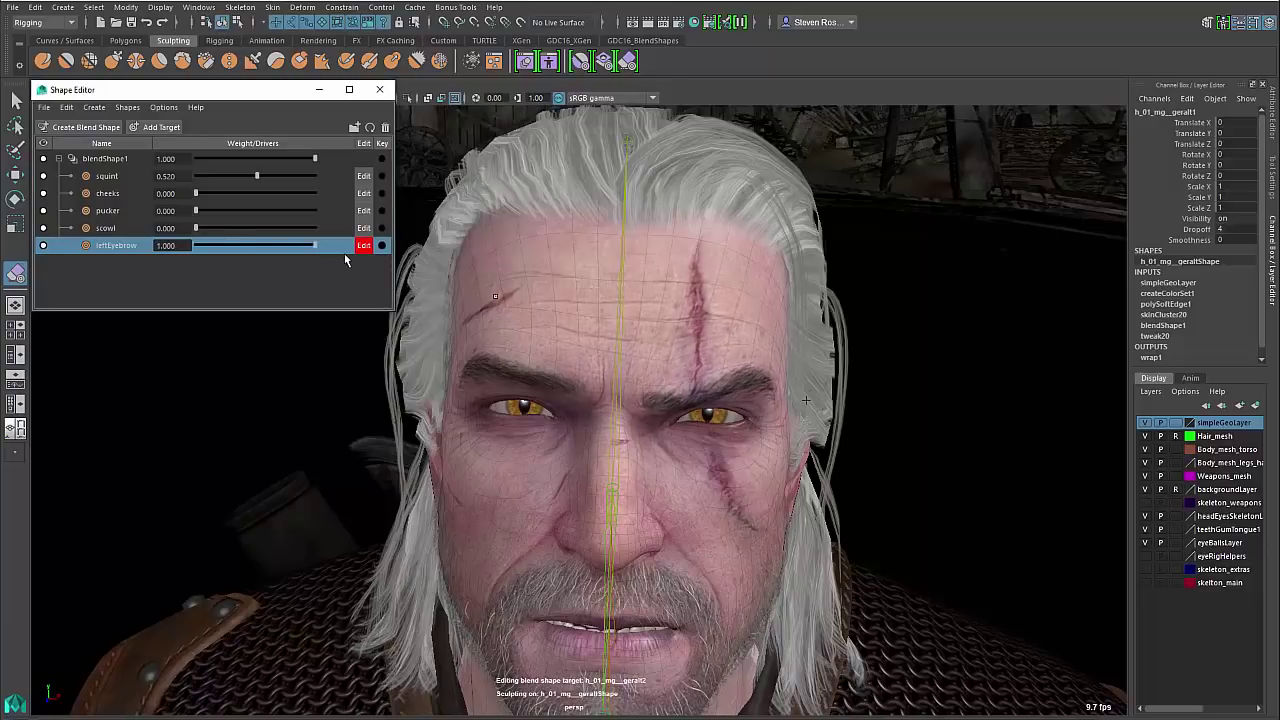
left_click(364, 245)
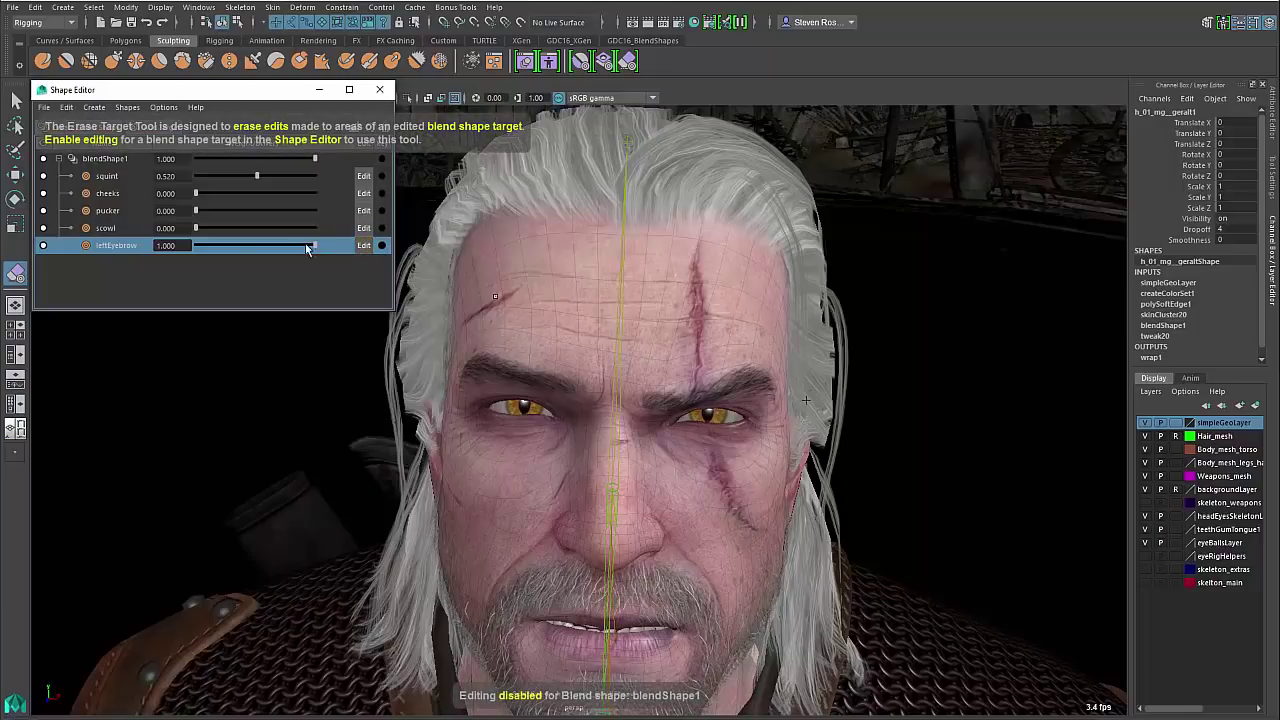
left_click_drag(286, 243, 320, 246)
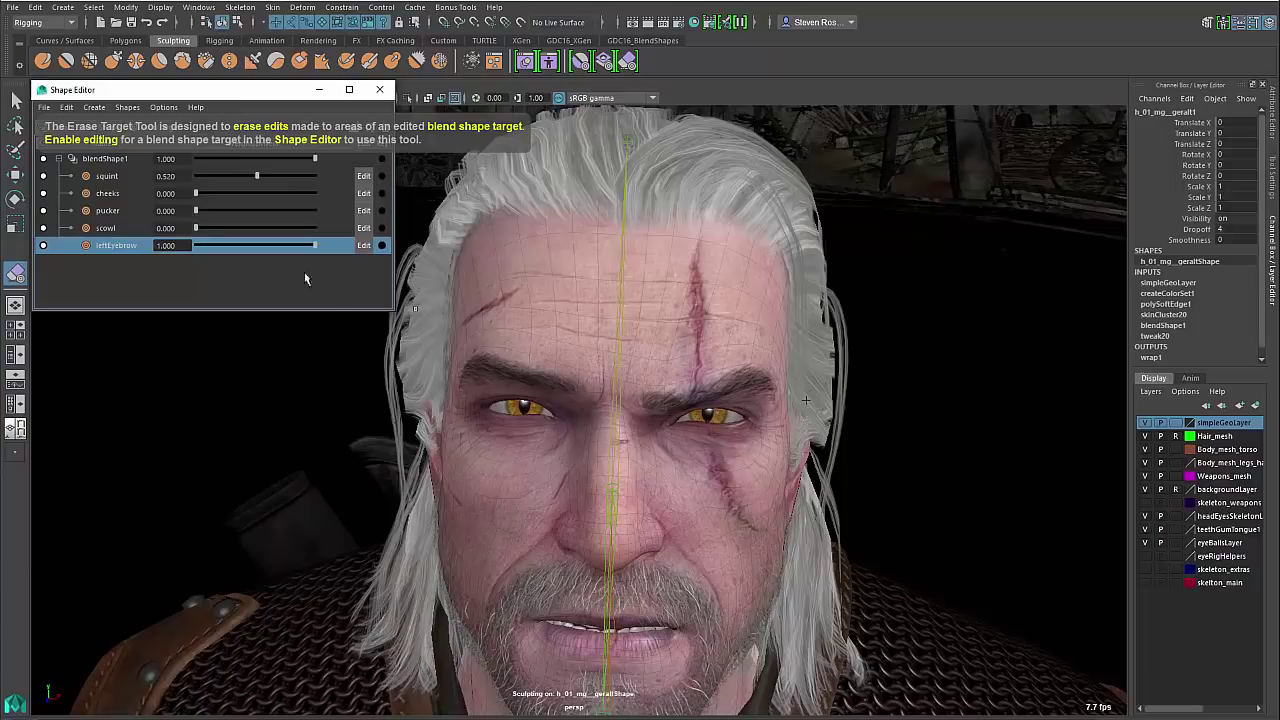
Try flipping the leftEyebrow target to the other side of the face and preview its weight
right_click(114, 250)
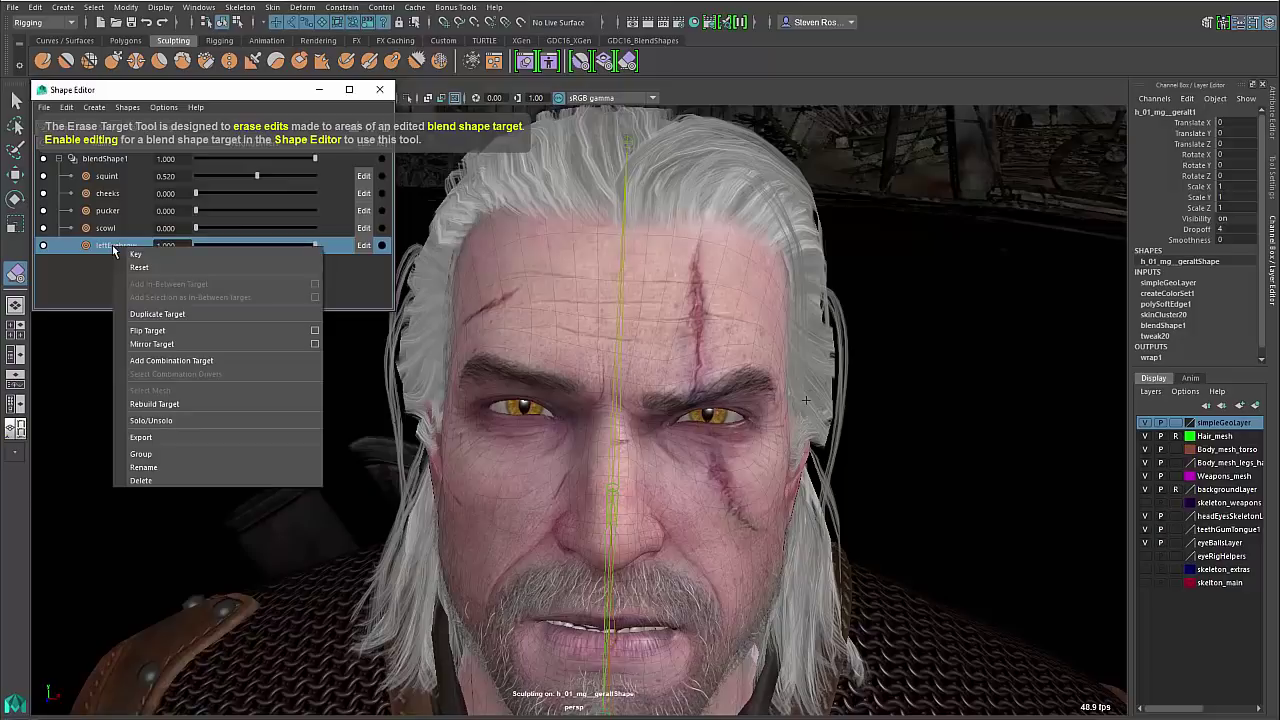
left_click(154, 331)
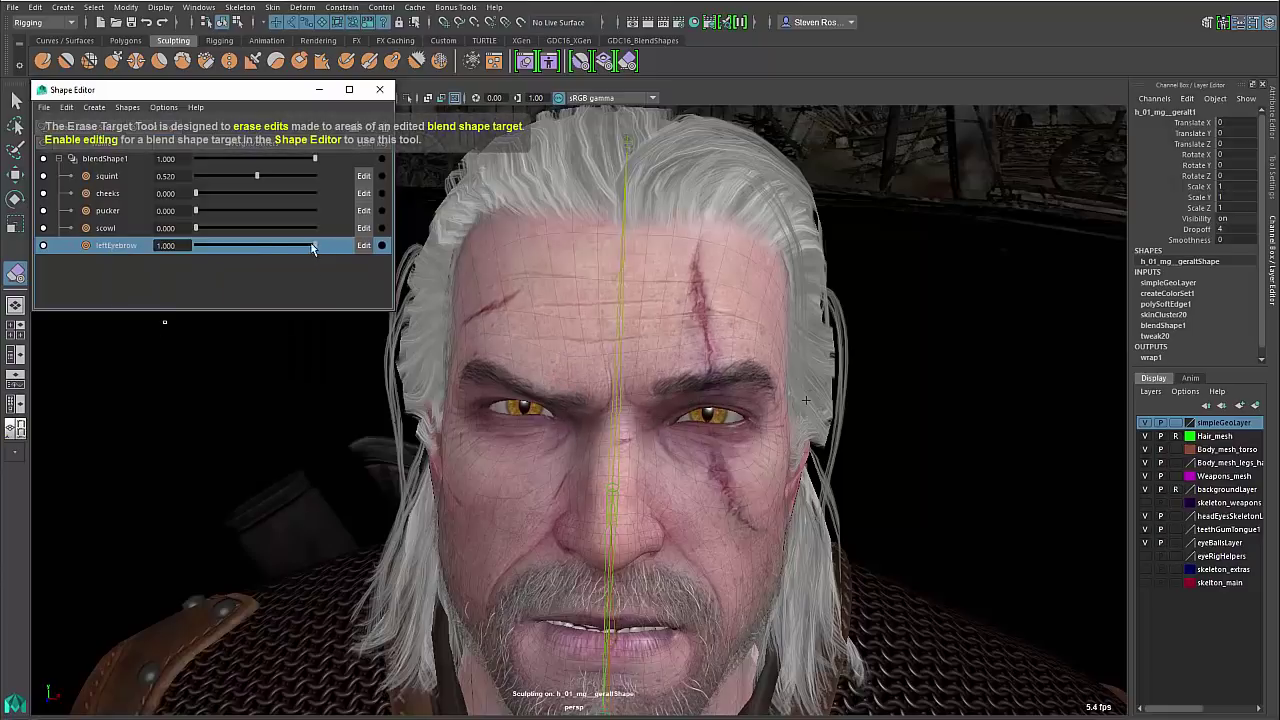
left_click_drag(311, 244, 411, 264)
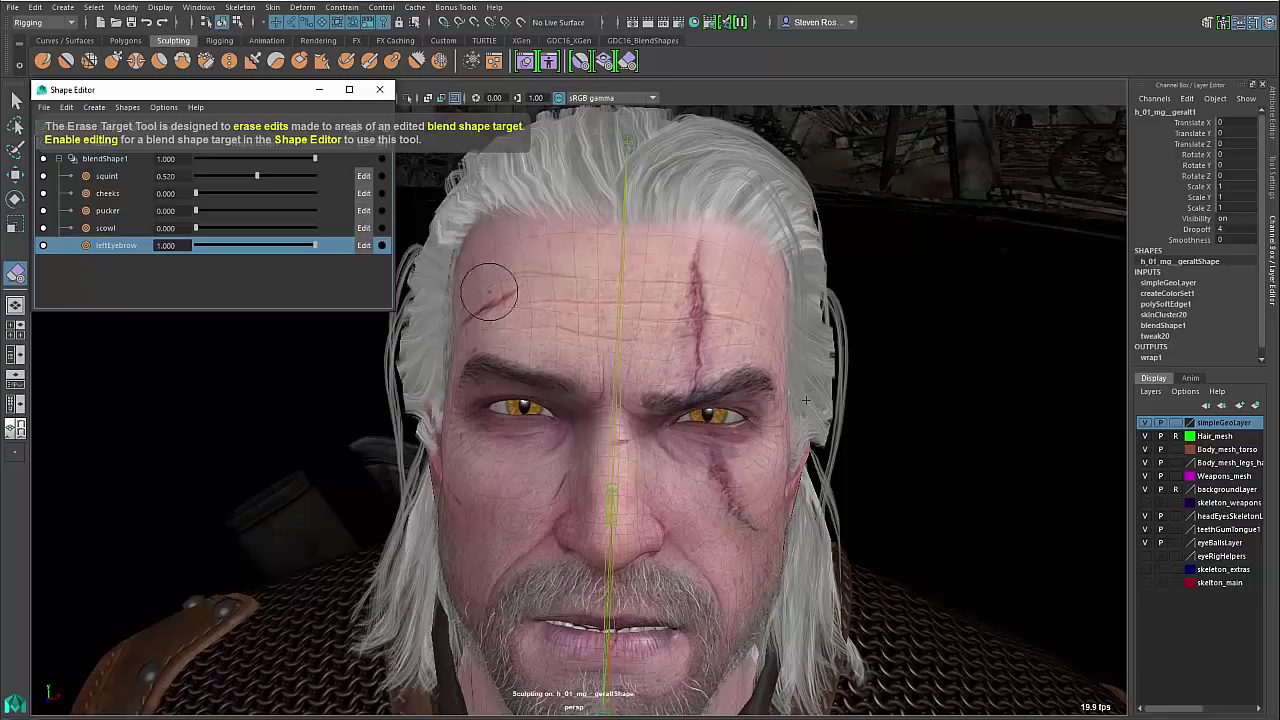
Try mirroring the leftEyebrow target onto both brows and preview it, setting the weight back to 1
right_click(128, 248)
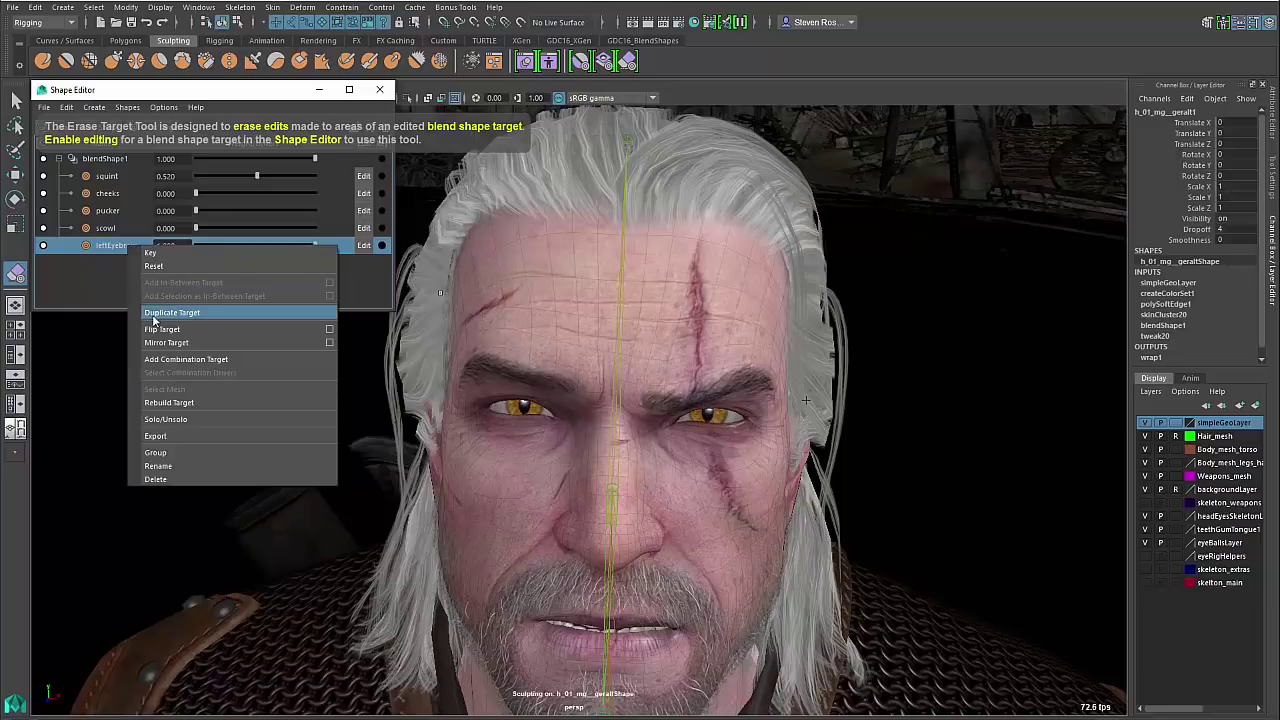
left_click(160, 344)
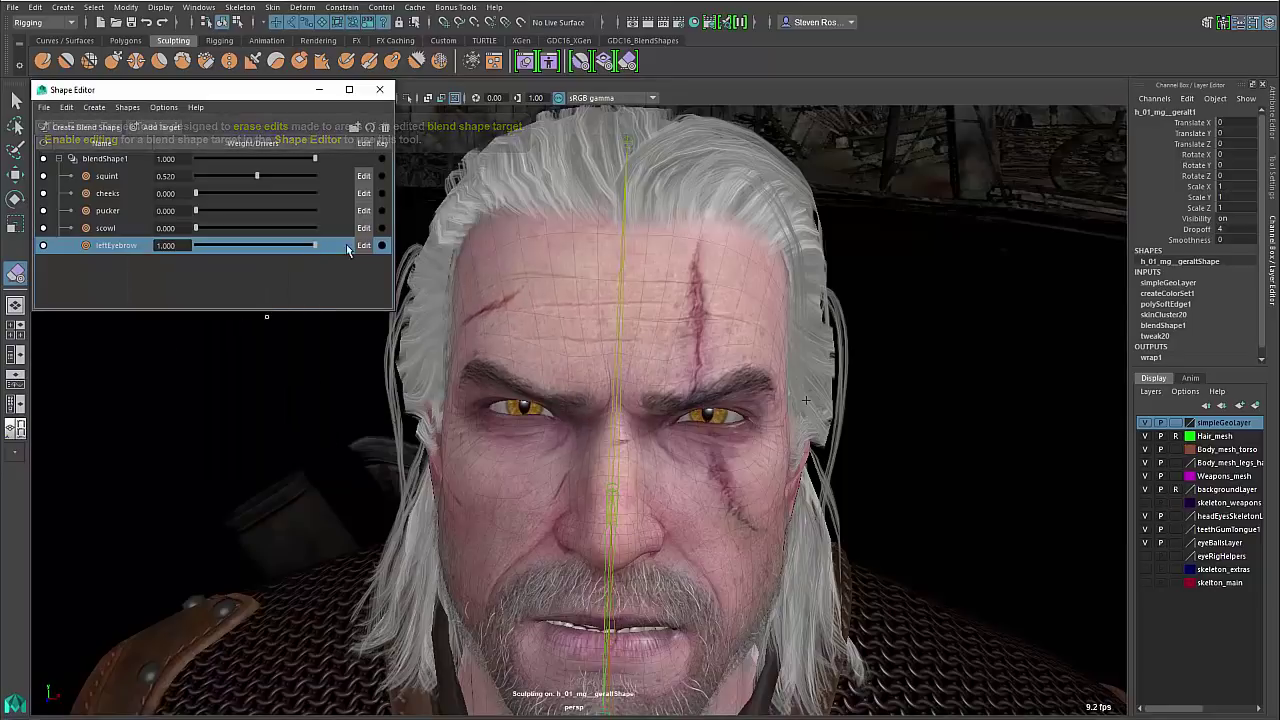
left_click_drag(313, 248, 382, 248)
type("1")
key("Return")
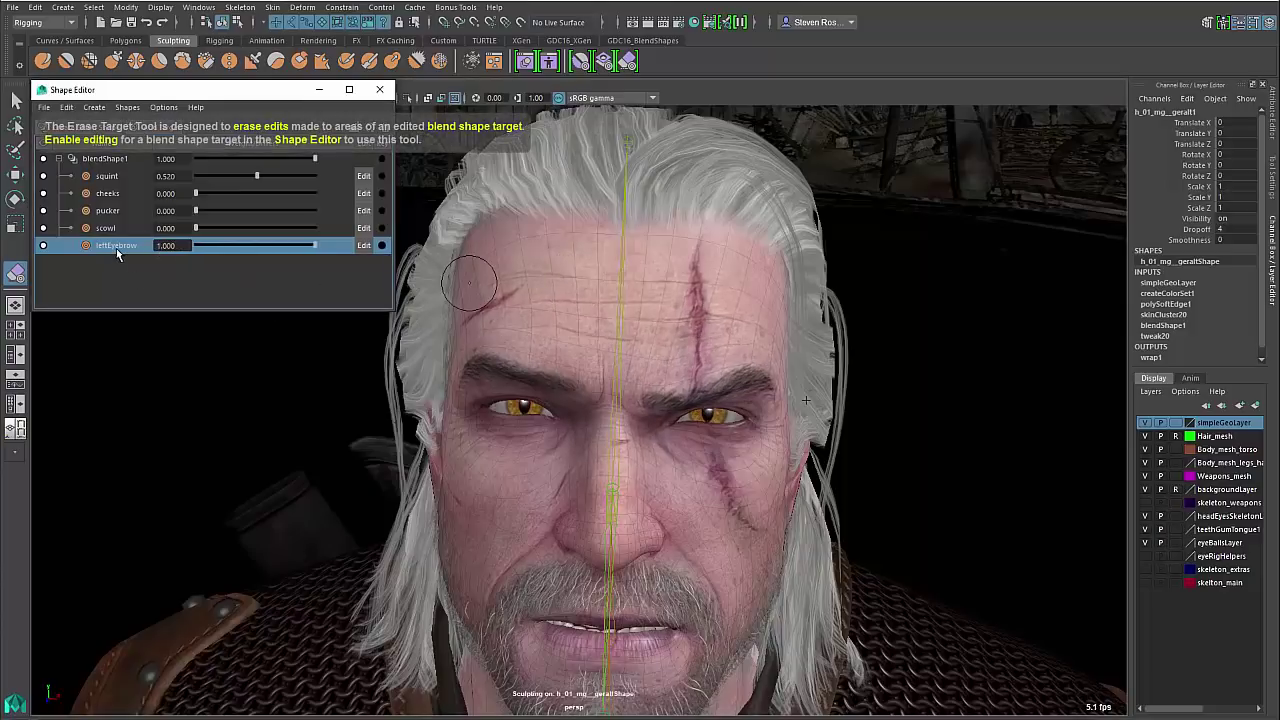
Duplicate the leftEyebrow target and select the copy
right_click(117, 249)
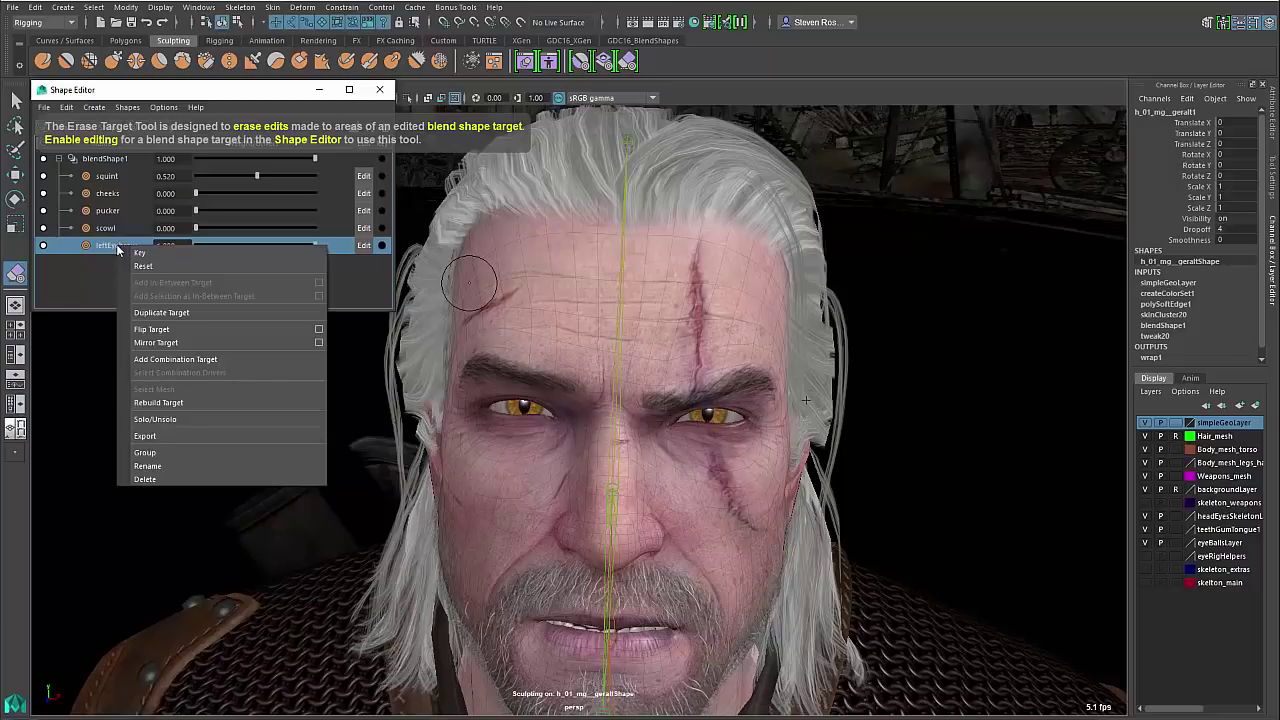
left_click(171, 313)
left_click(127, 265)
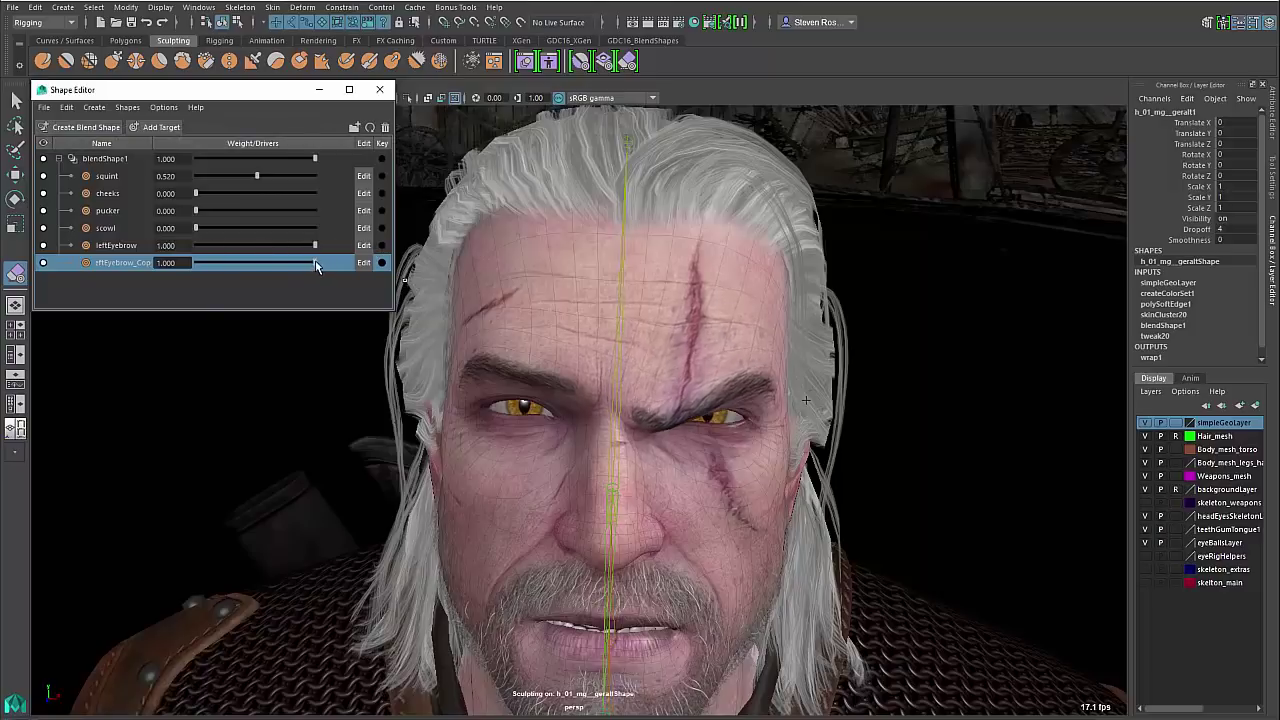
Flip the duplicated eyebrow target to the opposite brow and preview its weight, ending at 1
left_click_drag(315, 262, 408, 285)
right_click(119, 264)
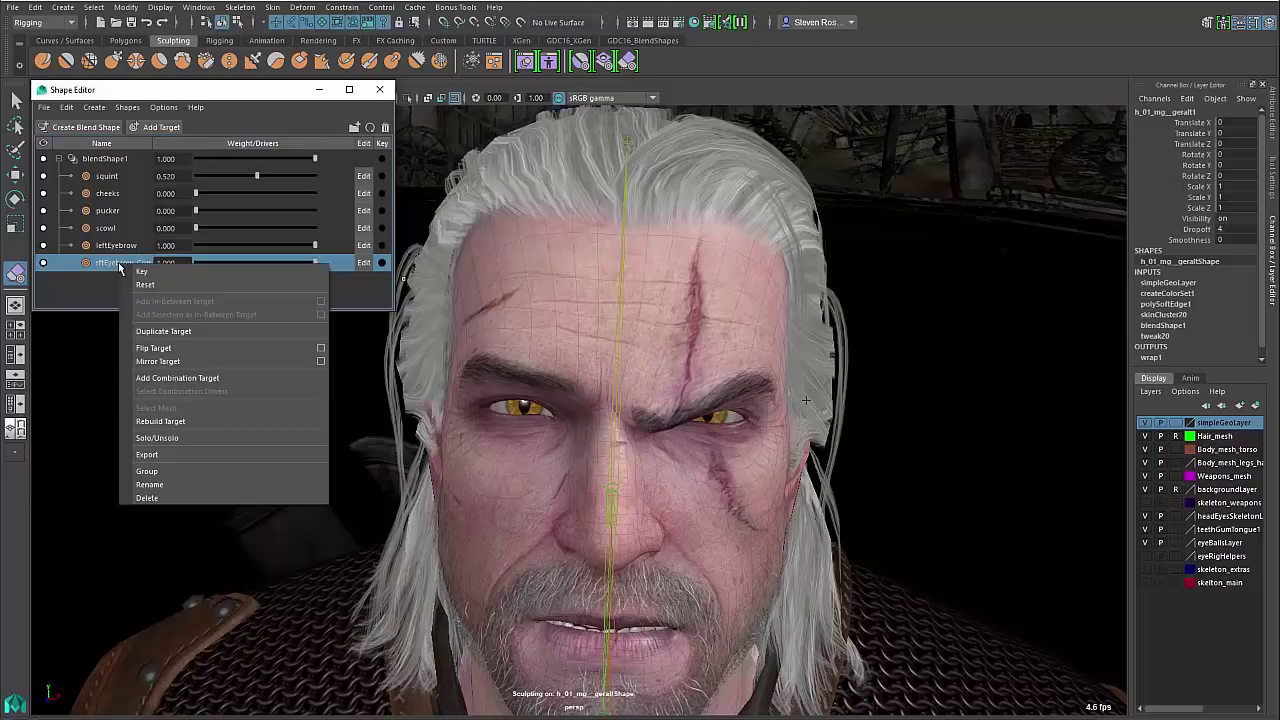
left_click(175, 361)
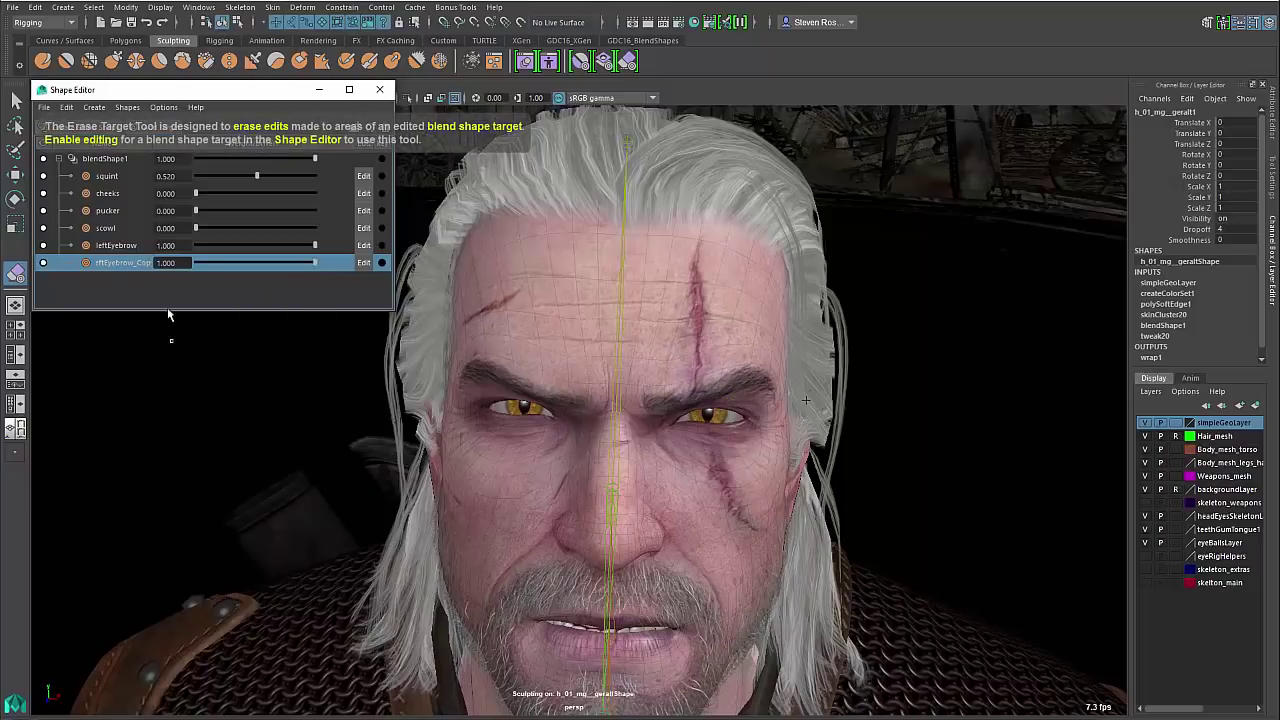
left_click_drag(315, 262, 267, 262)
Rename the duplicated target as rightEyebrow
right_click(124, 268)
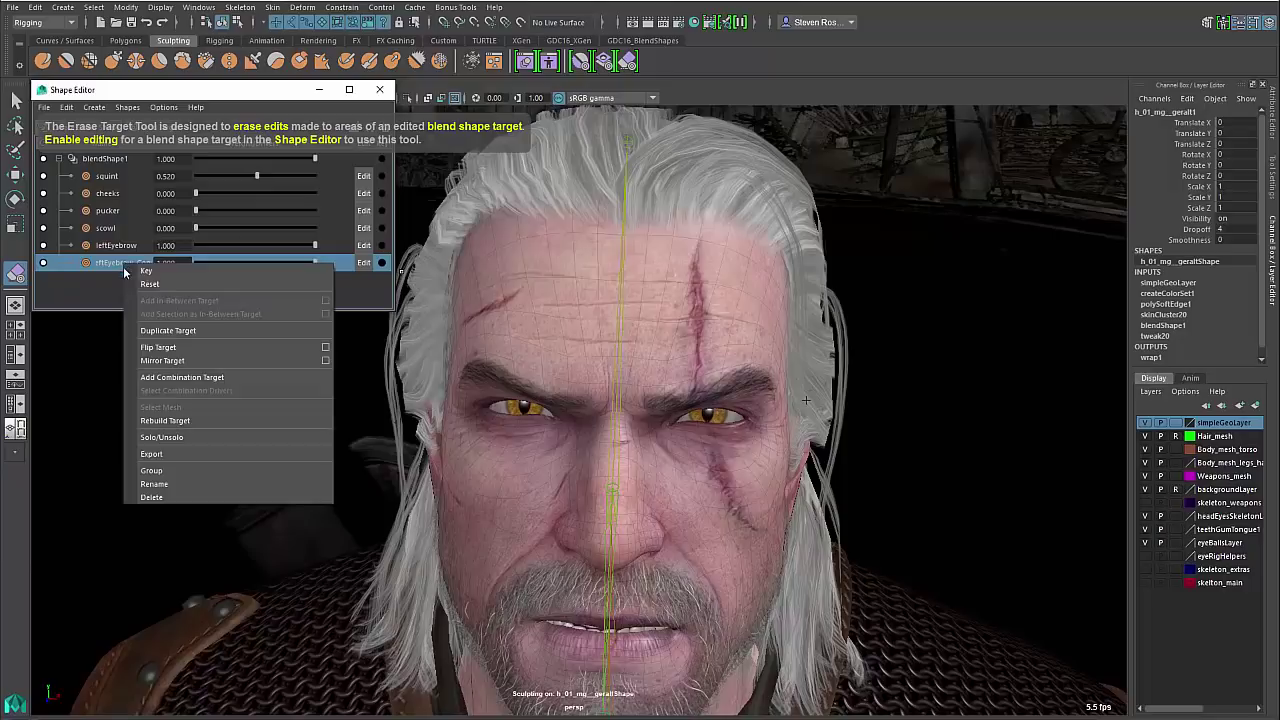
left_click(168, 484)
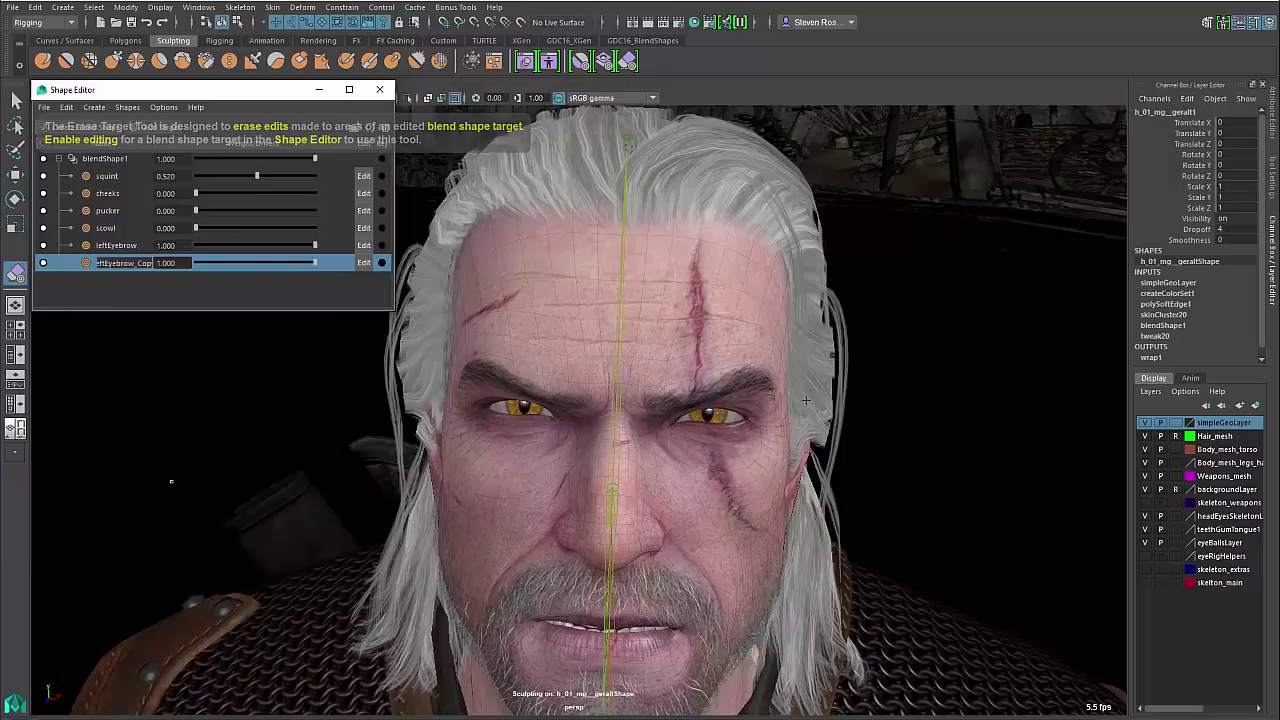
double_click(118, 261)
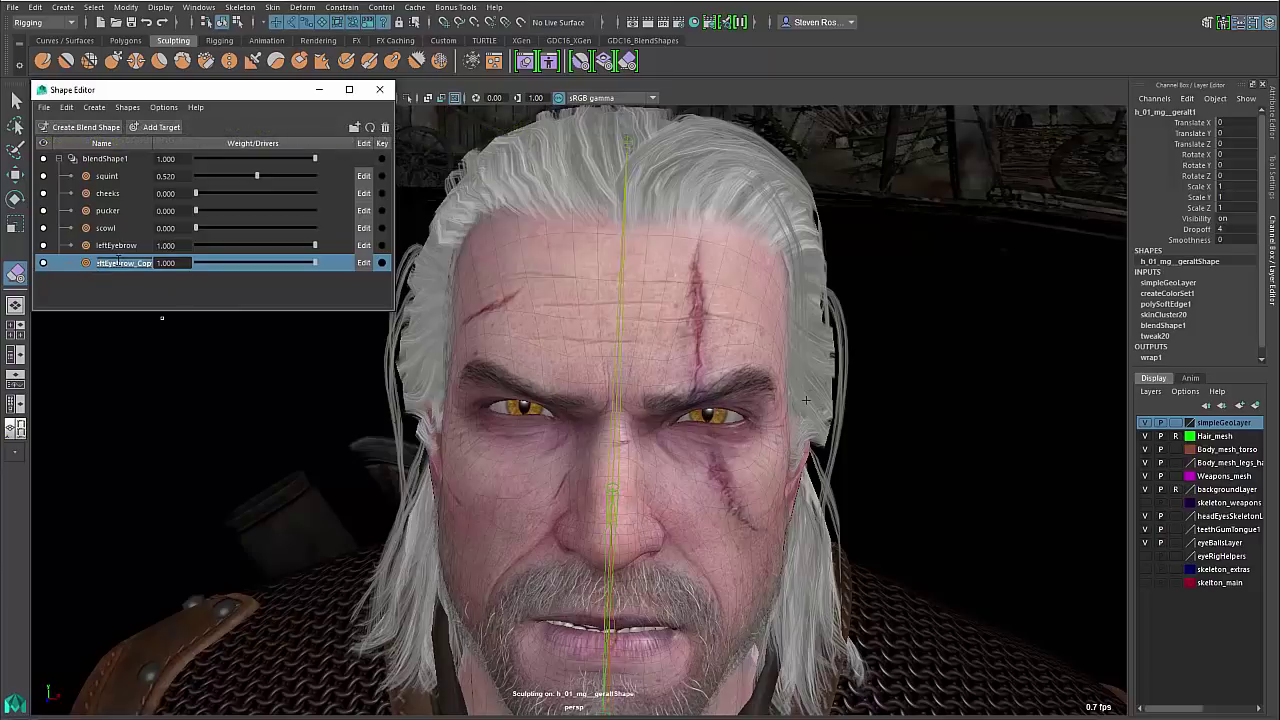
type("righ")
key("Return")
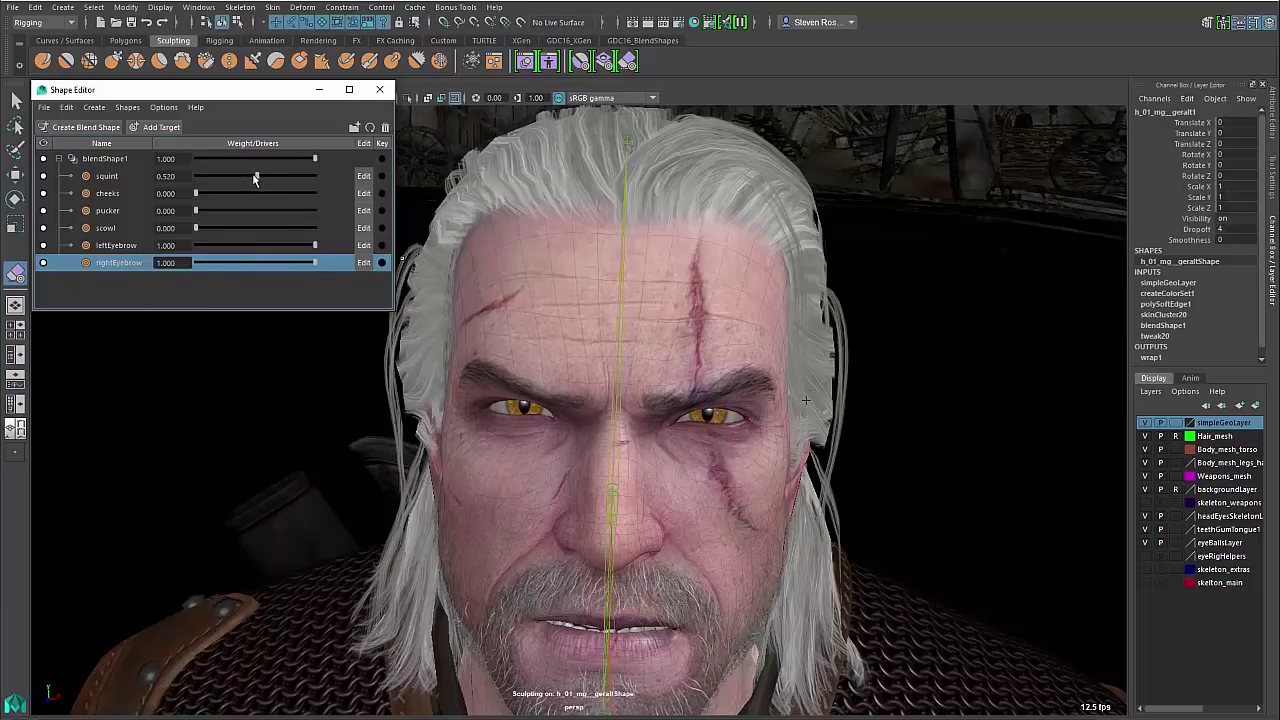
Preview the squint weight, and group the squint, leftEyebrow and rightEyebrow targets together
mouse_move(255, 175)
left_mouse_down()
mouse_move(312, 173)
mouse_move(171, 175)
mouse_move(272, 187)
mouse_move(254, 186)
left_mouse_up()
left_click(109, 178)
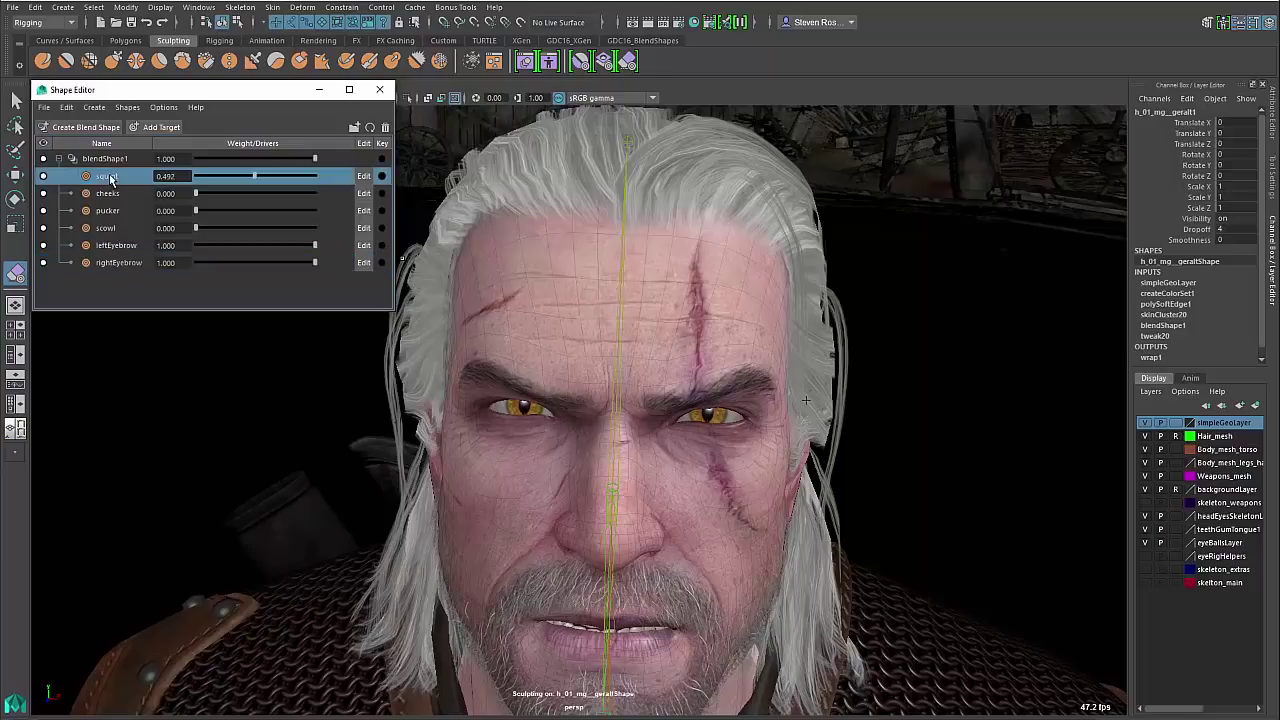
left_click(114, 247, "ctrl")
left_click(117, 263, "ctrl")
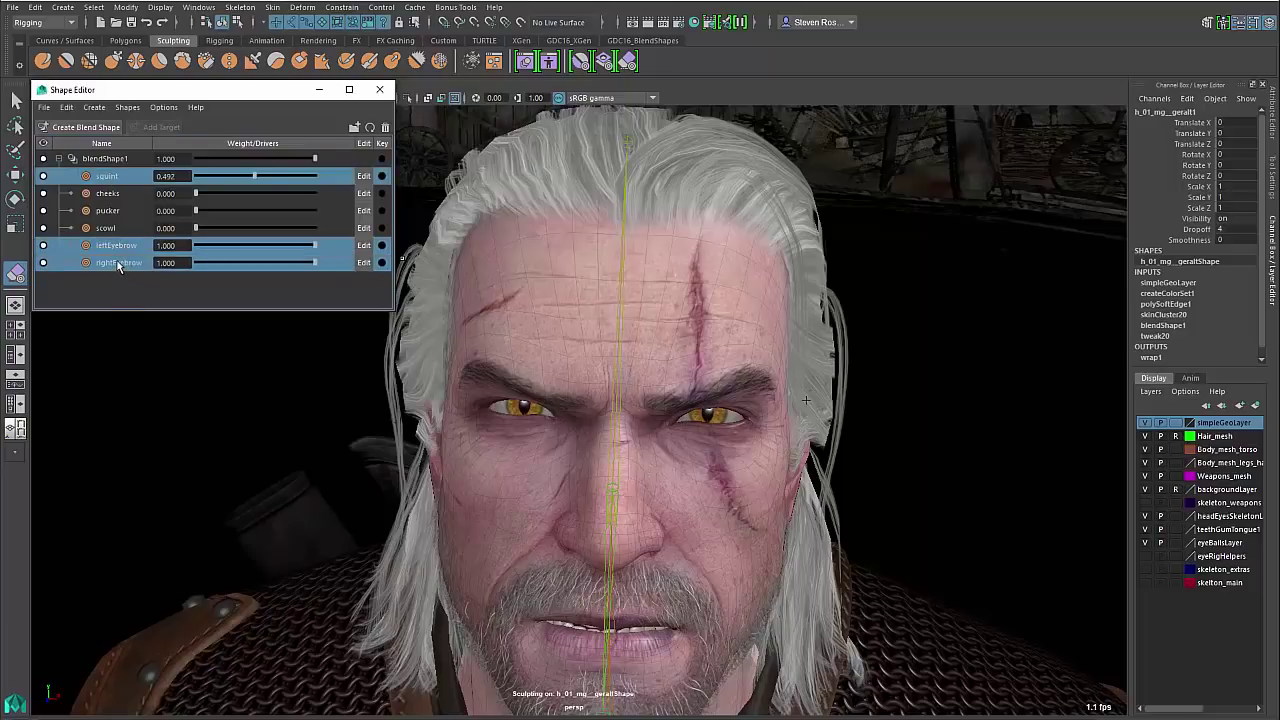
right_click(107, 247)
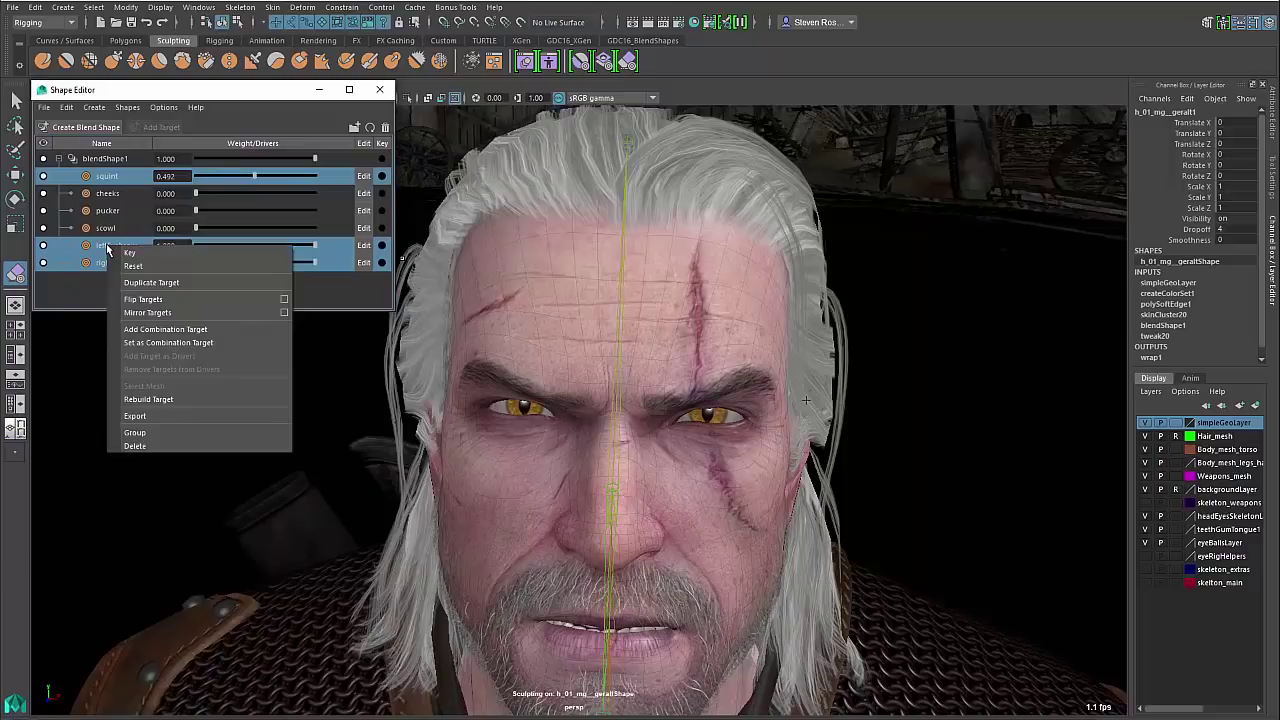
left_click(136, 432)
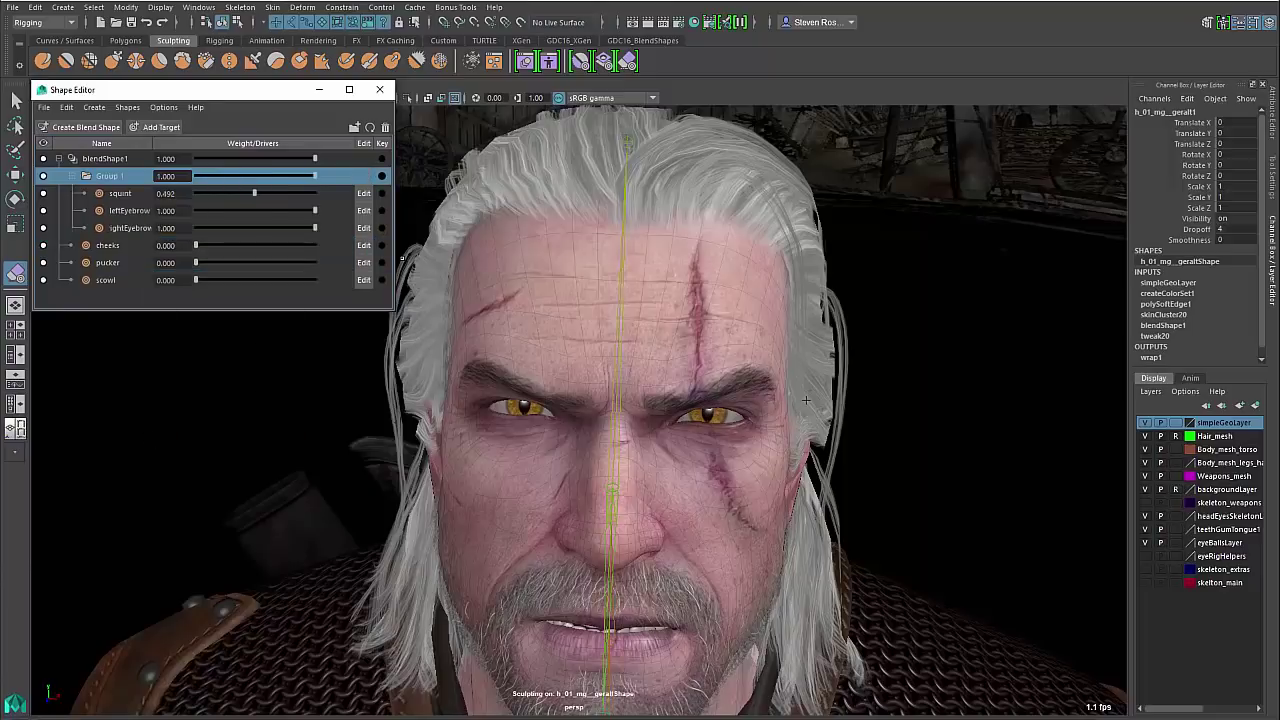
Rename the new target group as EyeGroup
right_click(108, 177)
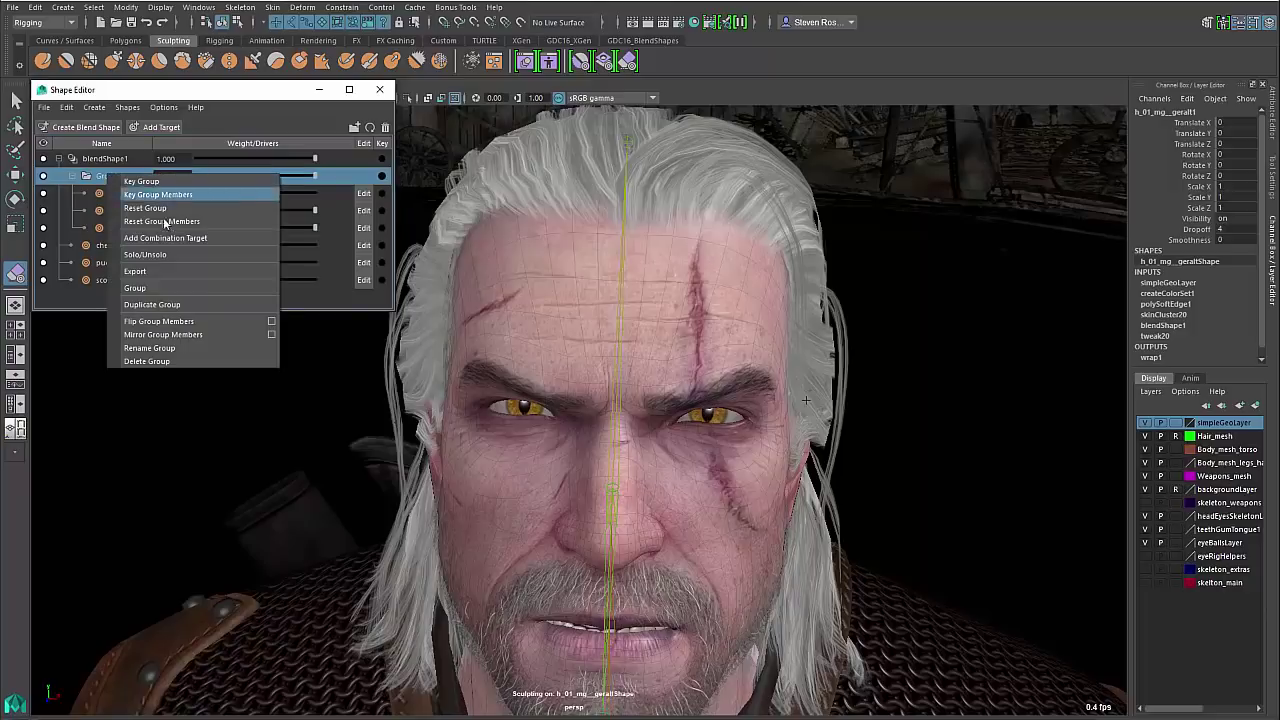
left_click(153, 346)
key("BackSpace")
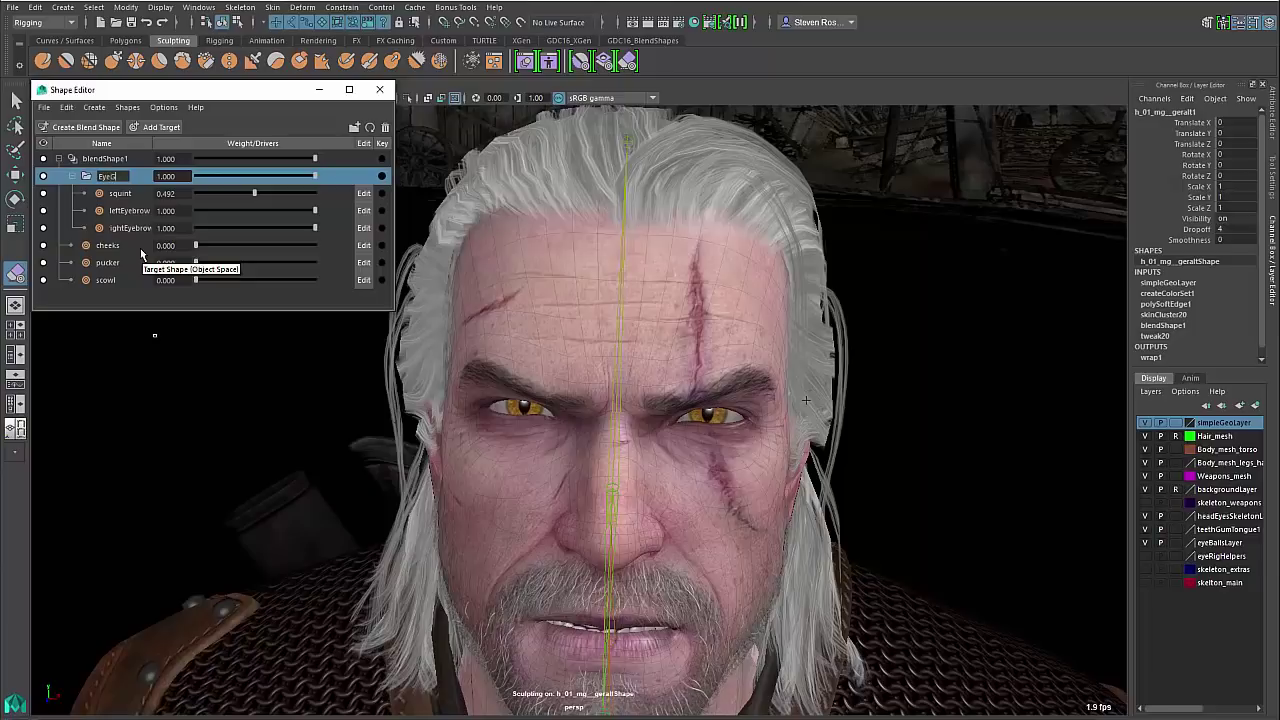
key("Return")
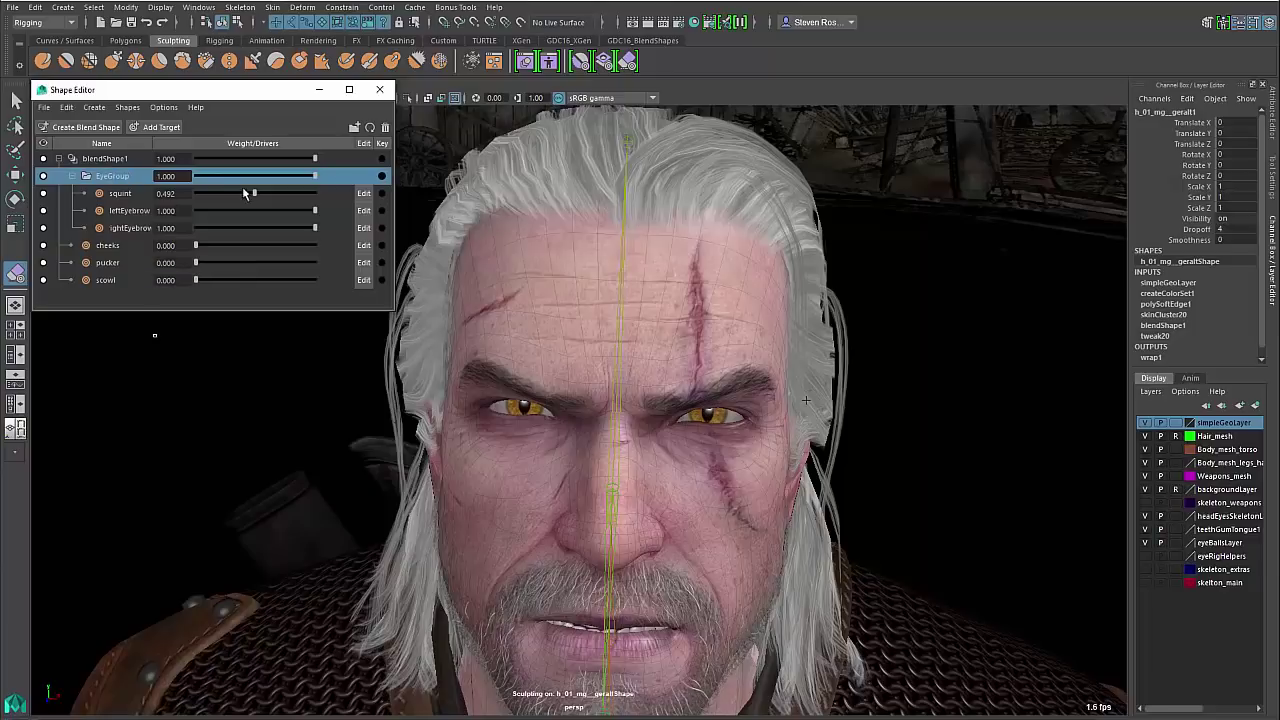
Test how the EyeGroup weight and its squint, leftEyebrow and rightEyebrow weights combine on the face
left_click_drag(252, 193, 316, 226)
left_click(312, 228)
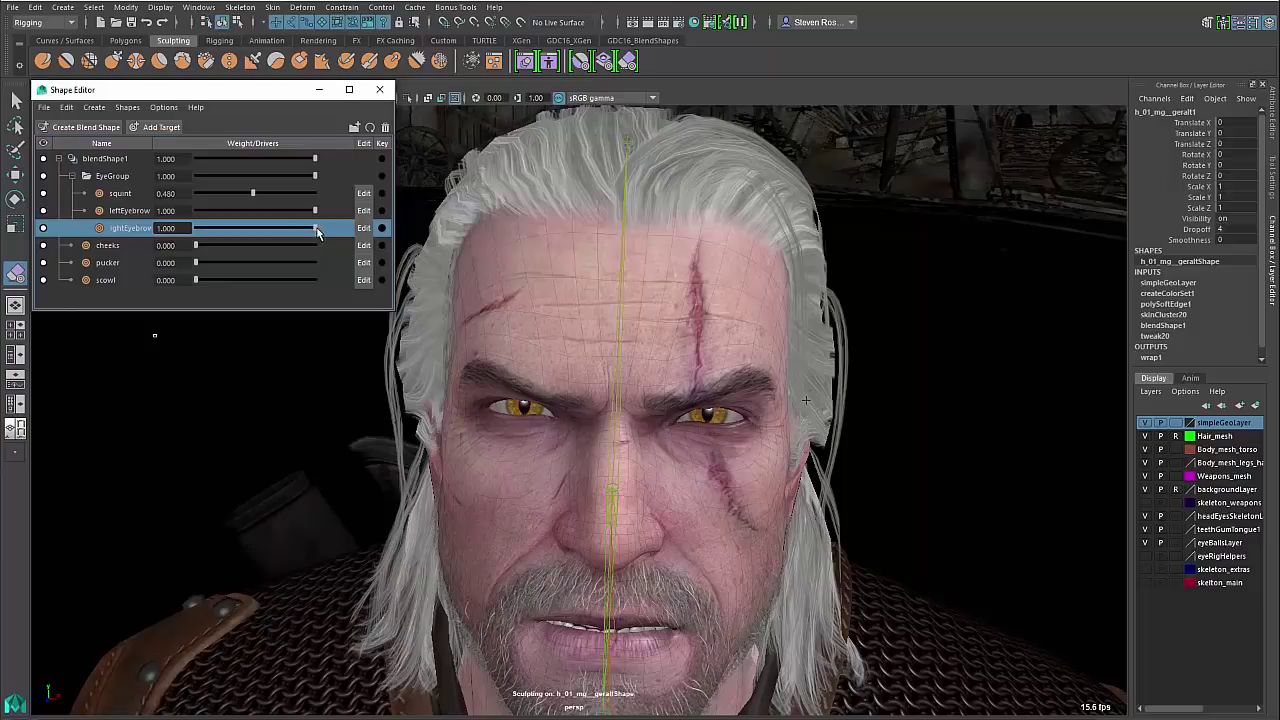
left_click_drag(315, 176, 389, 197)
mouse_move(257, 196)
left_mouse_down()
mouse_move(343, 198)
mouse_move(310, 178)
mouse_move(130, 178)
mouse_move(343, 192)
mouse_move(200, 178)
mouse_move(303, 177)
mouse_move(270, 211)
mouse_move(238, 211)
left_mouse_up()
left_click(313, 211)
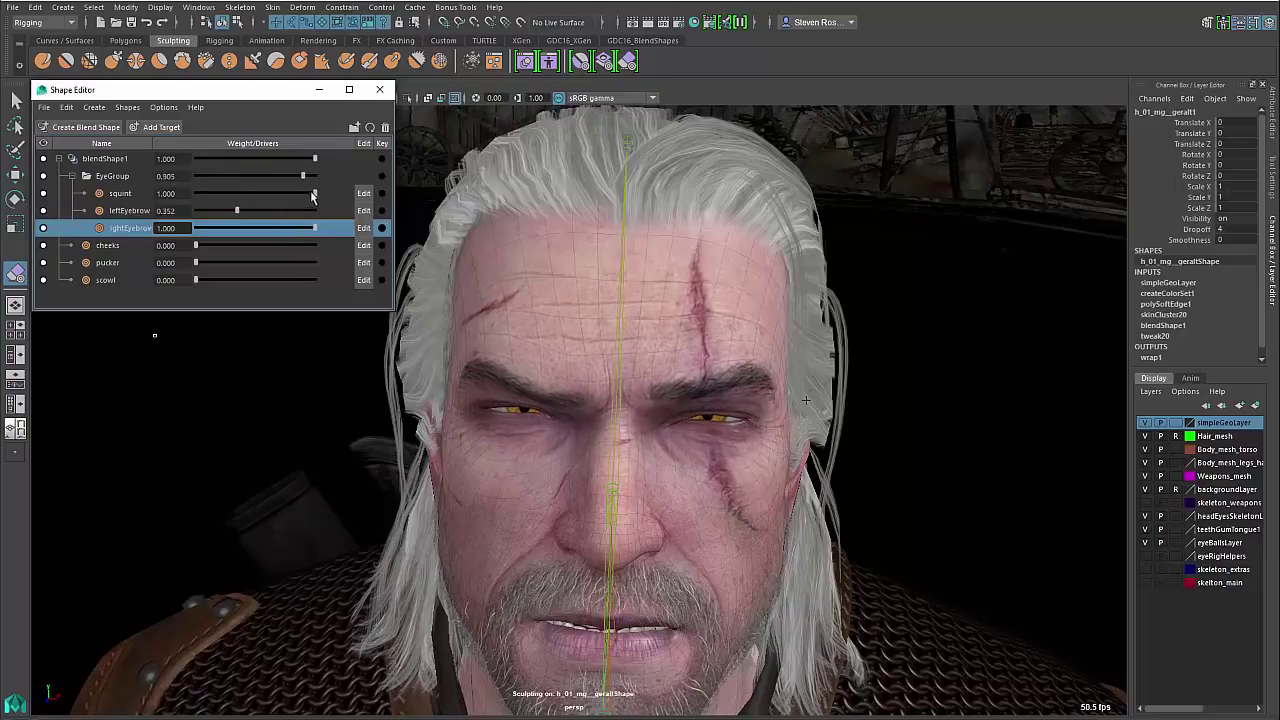
left_click_drag(311, 196, 324, 230)
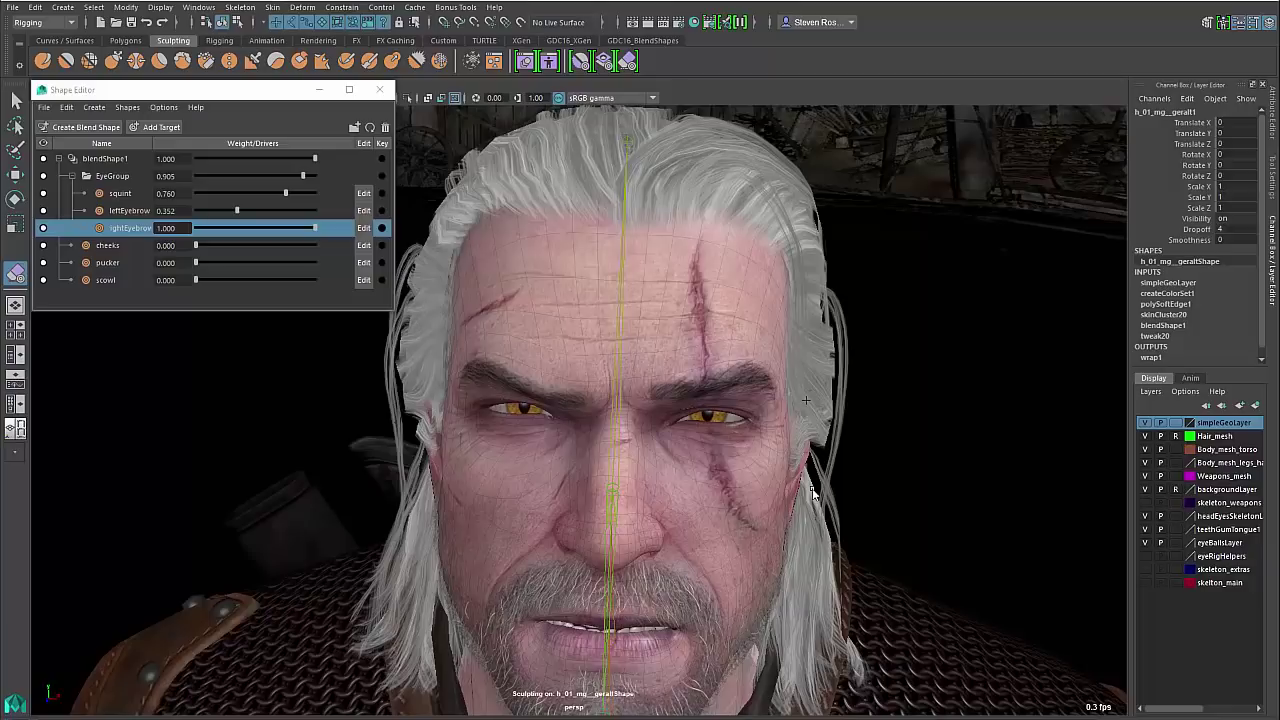
Set the EyeGroup weight to 1, squint to about 0.514, and both eyebrow targets to 0
left_click_drag(805, 400, 783, 330, "alt")
left_click_drag(303, 176, 173, 204)
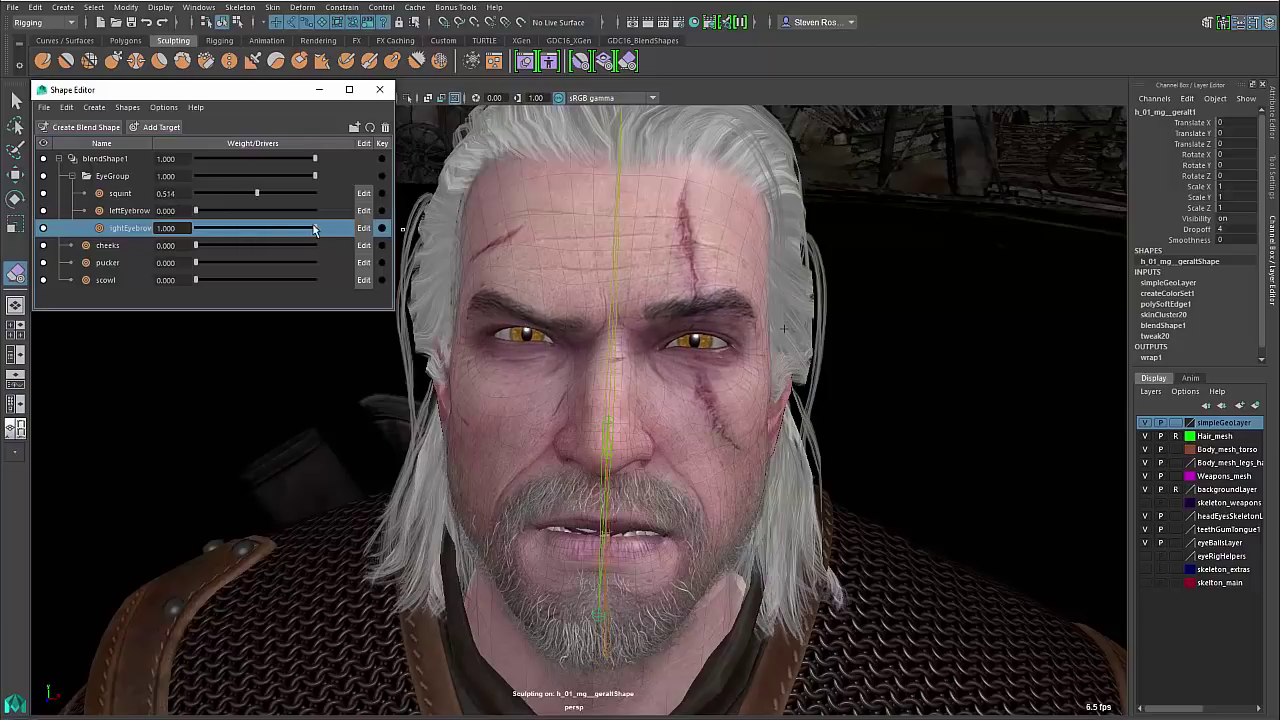
left_click_drag(313, 229, 190, 229)
Leave the sculpting tool, select the upper neck joint and set its Rotate Z to 0
left_click_drag(730, 537, 762, 497, "alt")
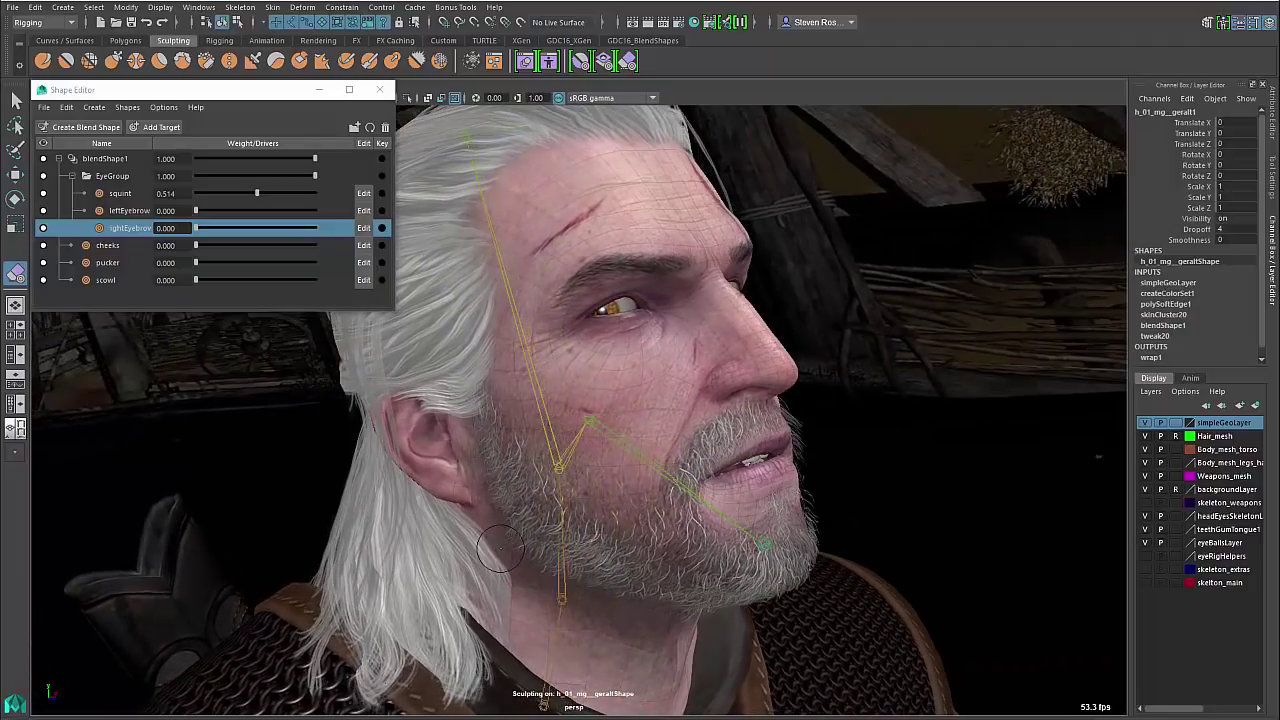
key("q")
left_click(563, 555)
right_click_drag(706, 623, 683, 580, "alt")
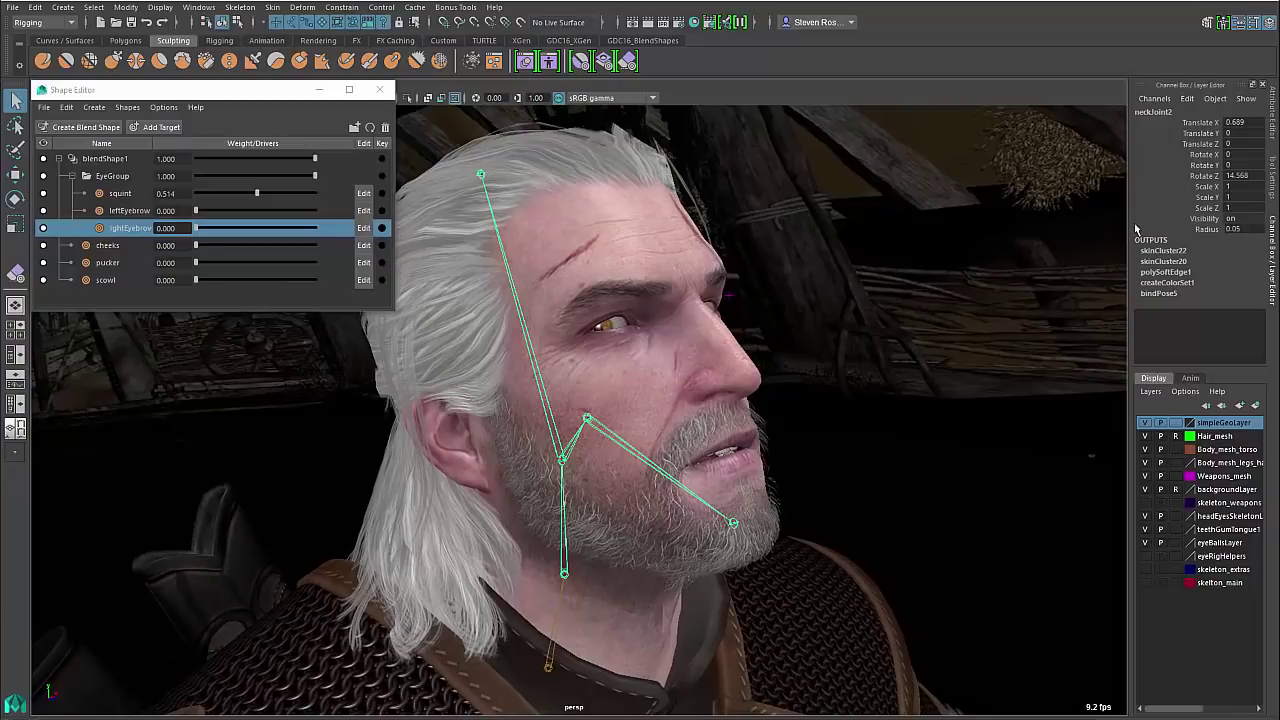
double_click(1236, 175)
type("0")
key("Return")
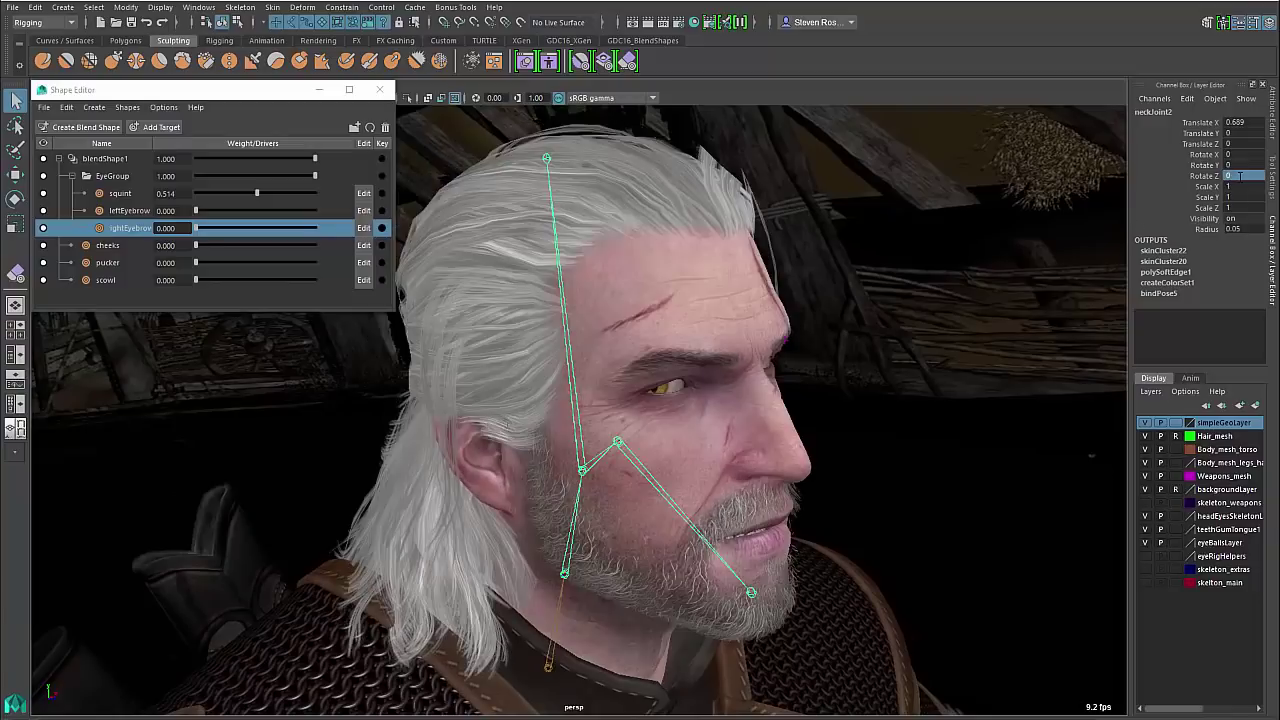
Select the jaw joint and set its Rotate Z to 0
left_click(646, 478)
type("0")
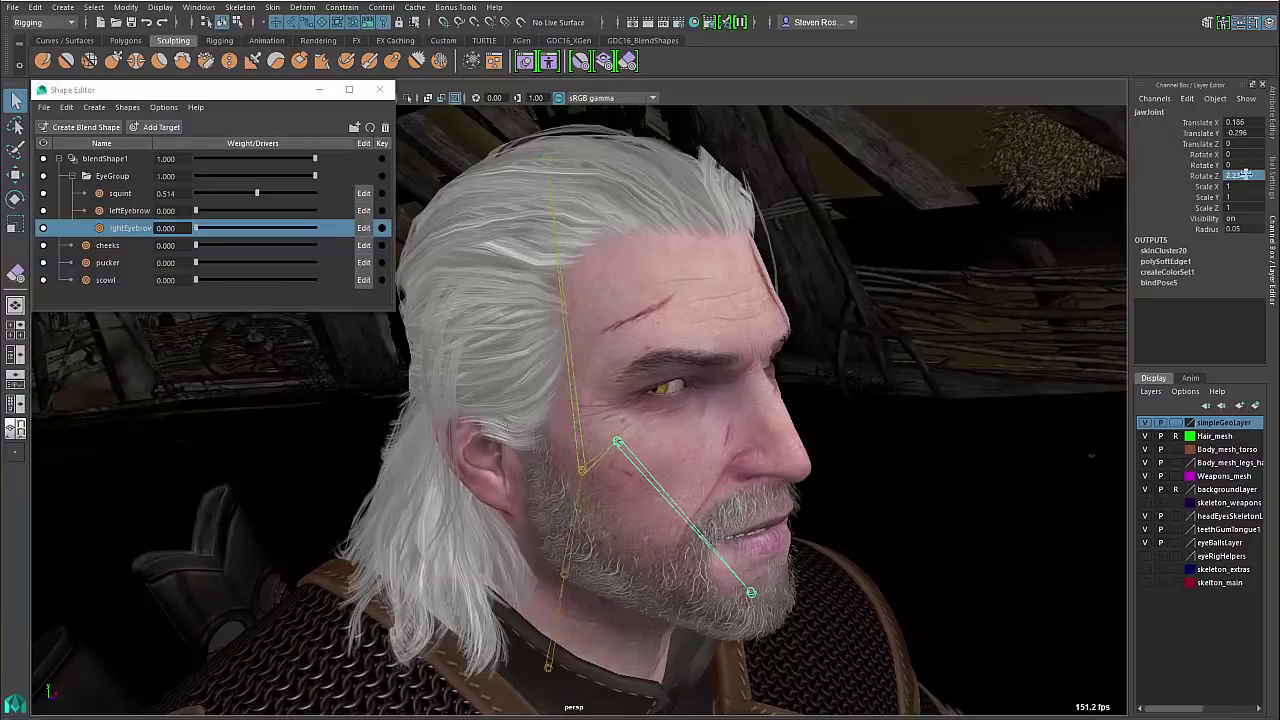
key("Return")
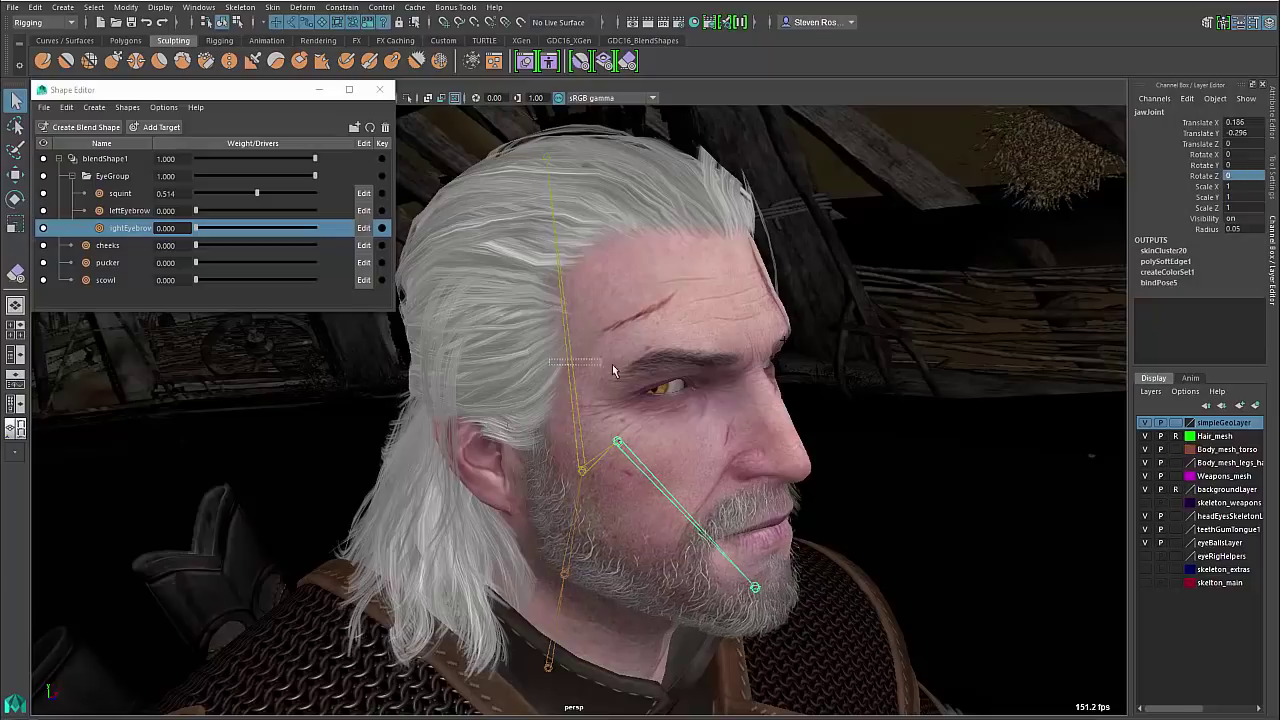
Select the head joint and set its Rotate Z to 0
left_click(546, 158)
left_click(1238, 176)
type("0")
key("Return")
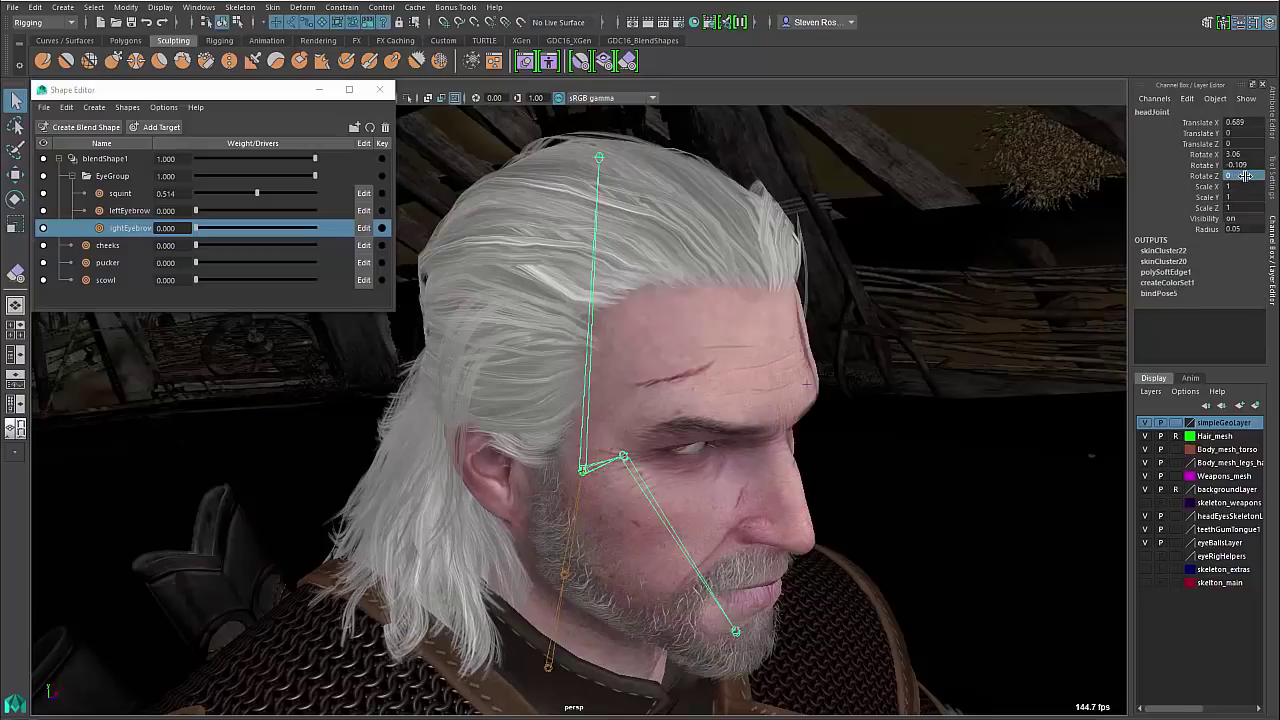
Preview the pucker target and return it to 0, and set the cheeks target's weight to 1
left_click_drag(672, 266, 646, 263, "alt")
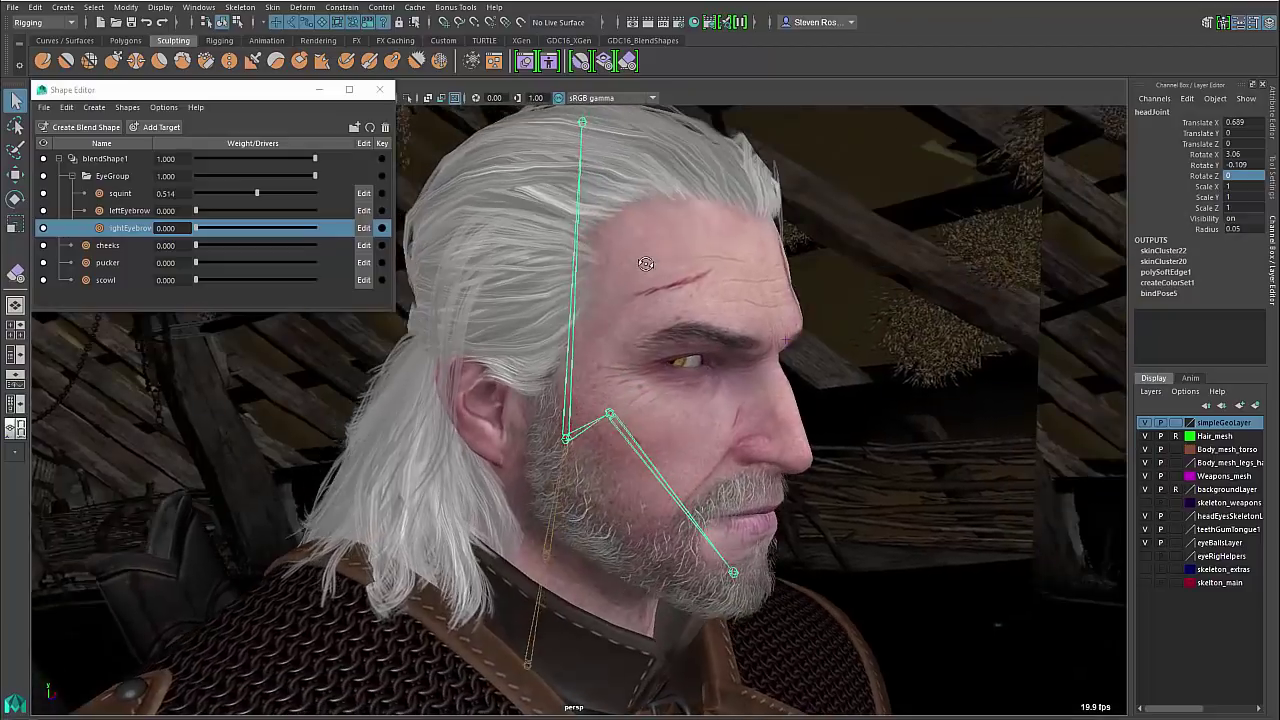
right_click_drag(540, 263, 743, 325, "alt")
mouse_move(743, 325)
left_mouse_down("alt")
mouse_move(777, 294)
mouse_move(671, 309)
mouse_move(732, 311)
left_mouse_up("alt")
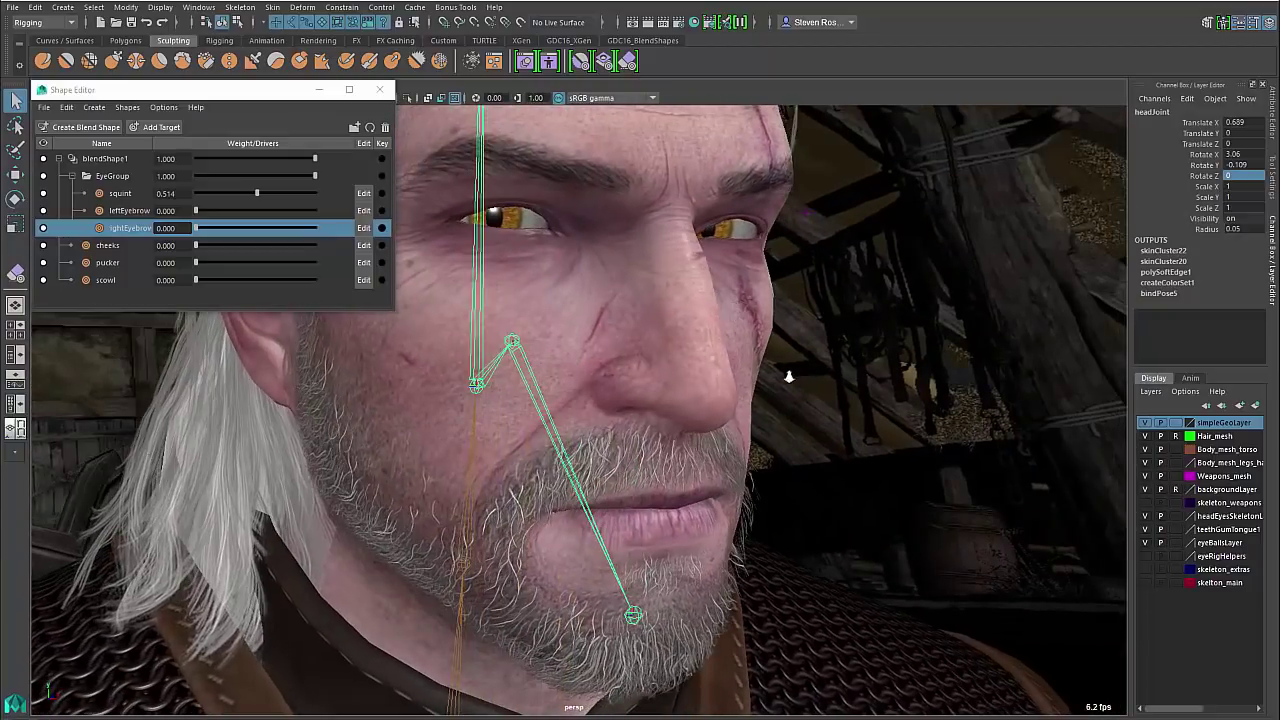
left_click_drag(791, 377, 779, 382, "alt")
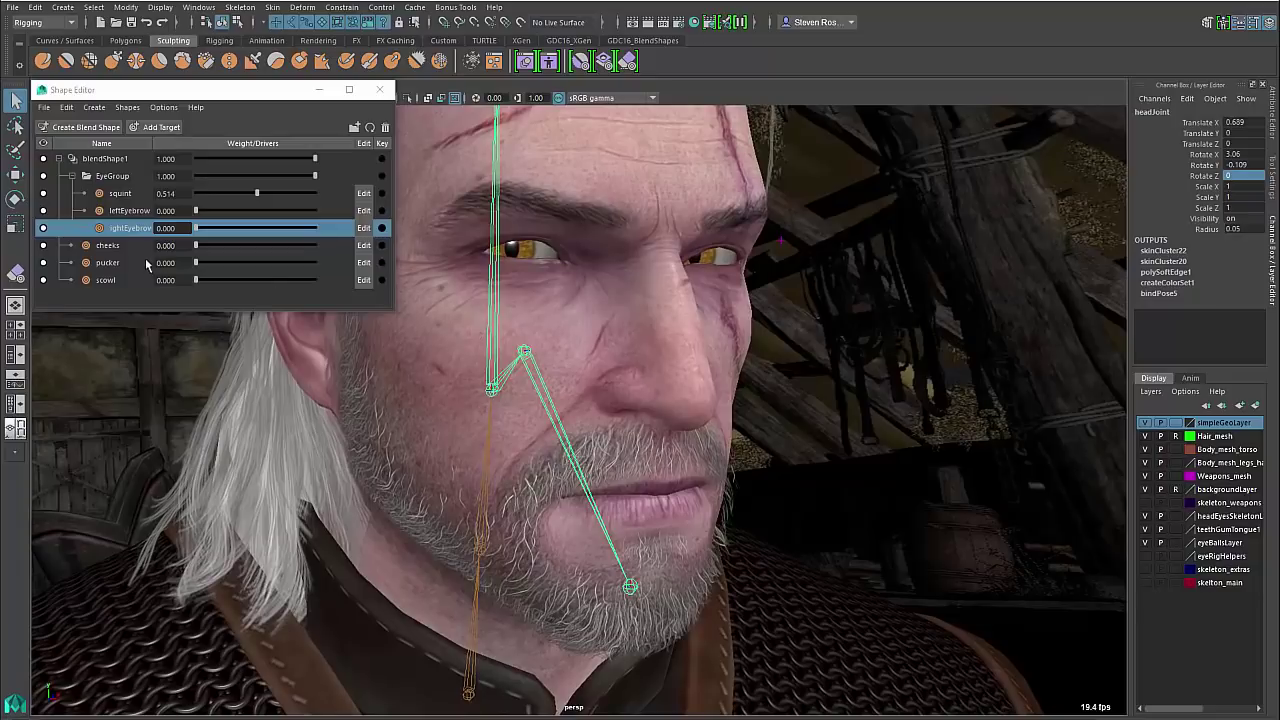
left_click_drag(196, 265, 274, 262)
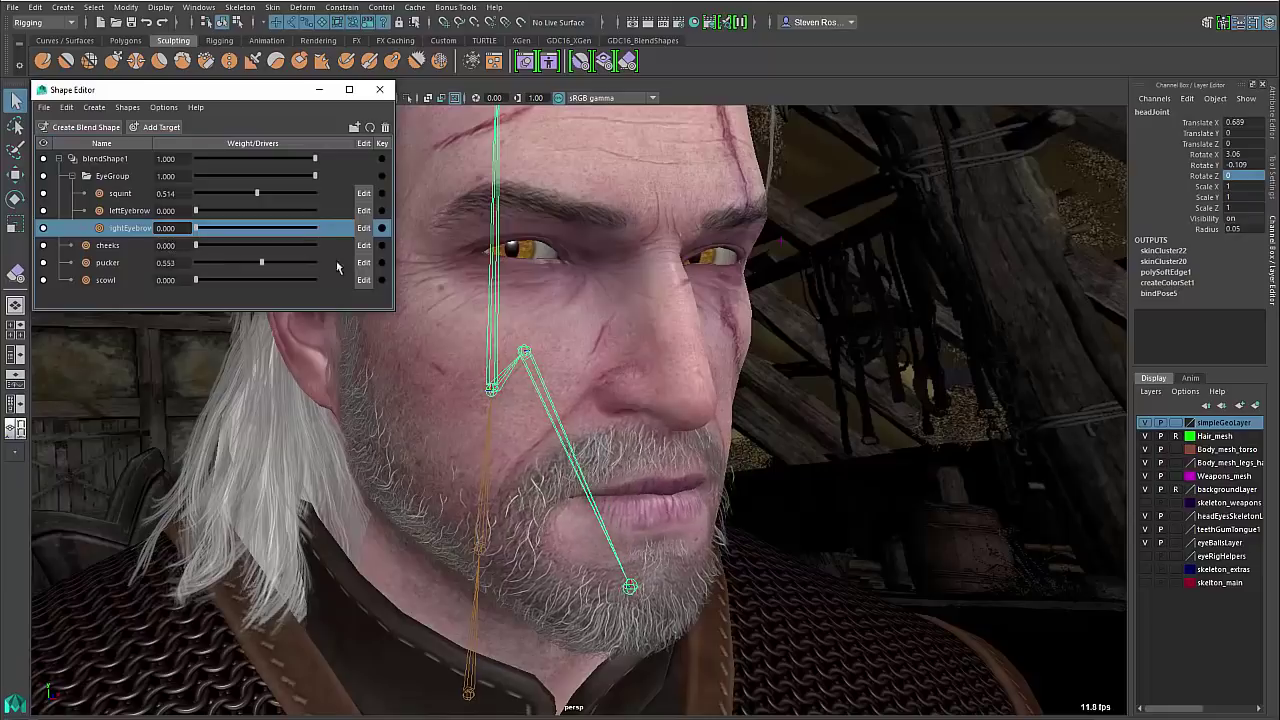
left_click_drag(194, 265, 134, 280)
left_click_drag(197, 247, 132, 259)
left_click_drag(271, 252, 414, 254)
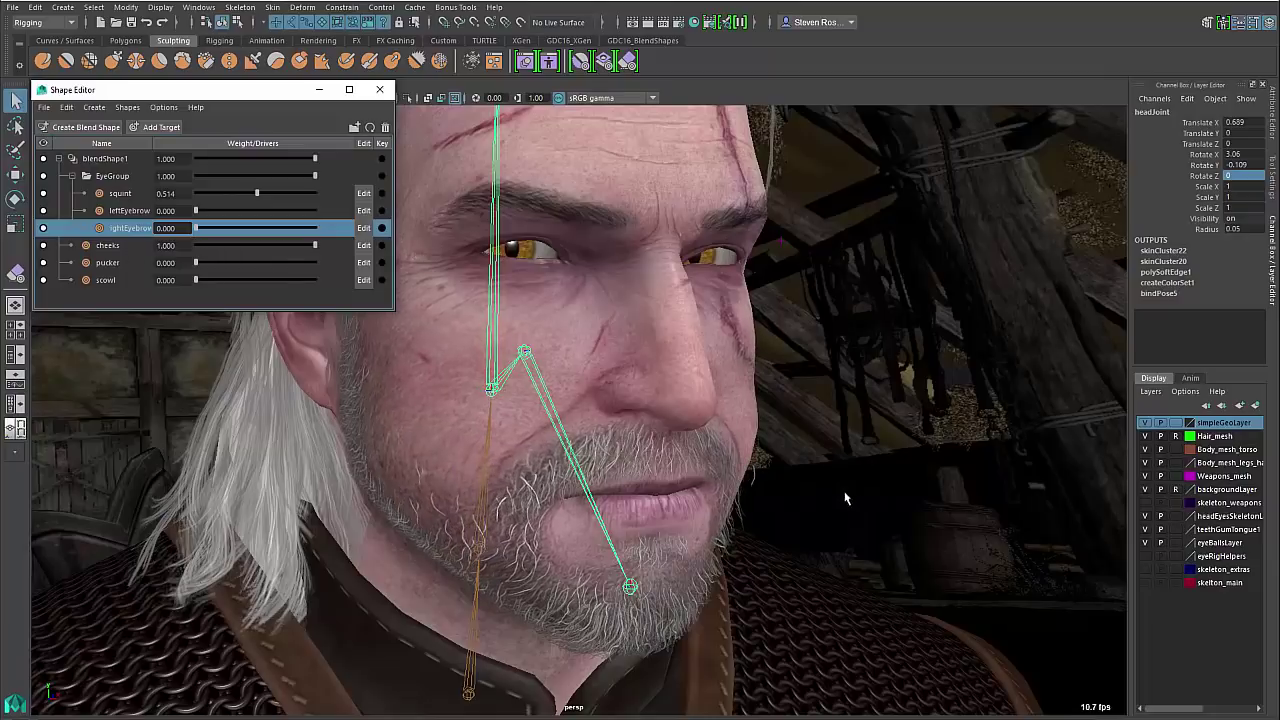
Deselect the head joint and set the pucker target's weight to 1
scroll(800, 489, "down", 1)
middle_click_drag(568, 478, 590, 490, "alt")
right_click_drag(590, 490, 651, 489, "alt")
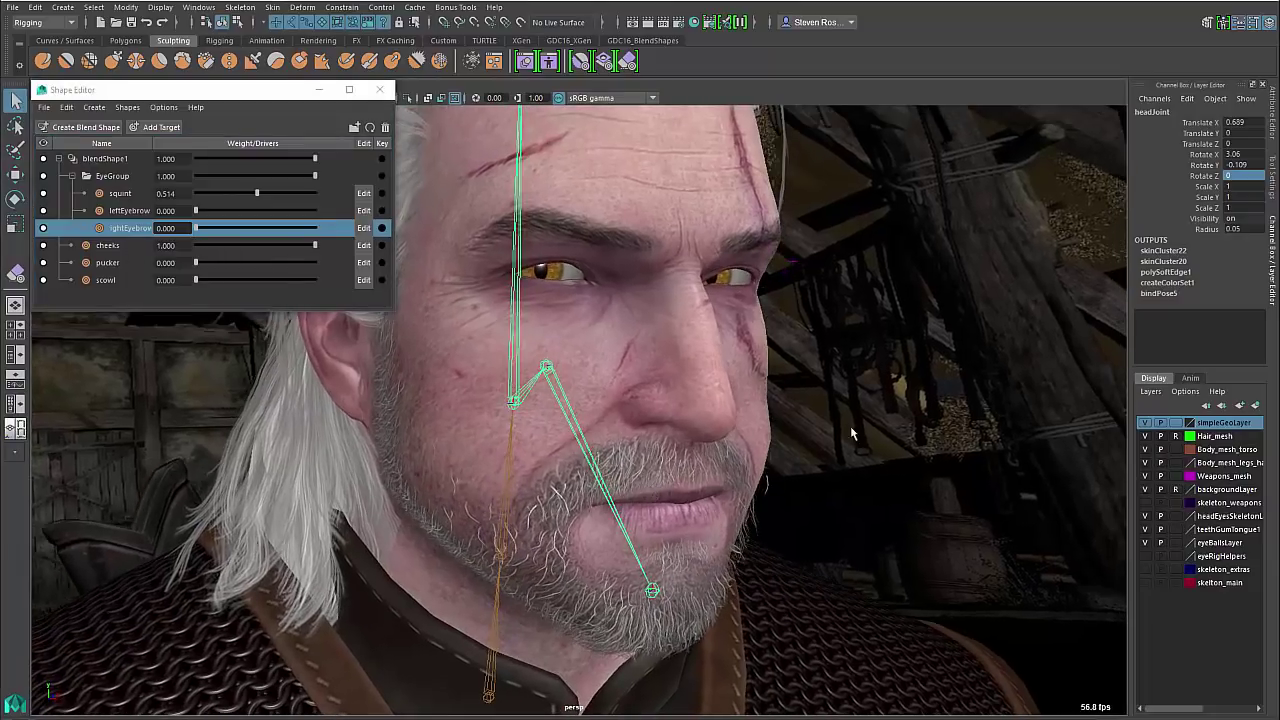
left_click(849, 428)
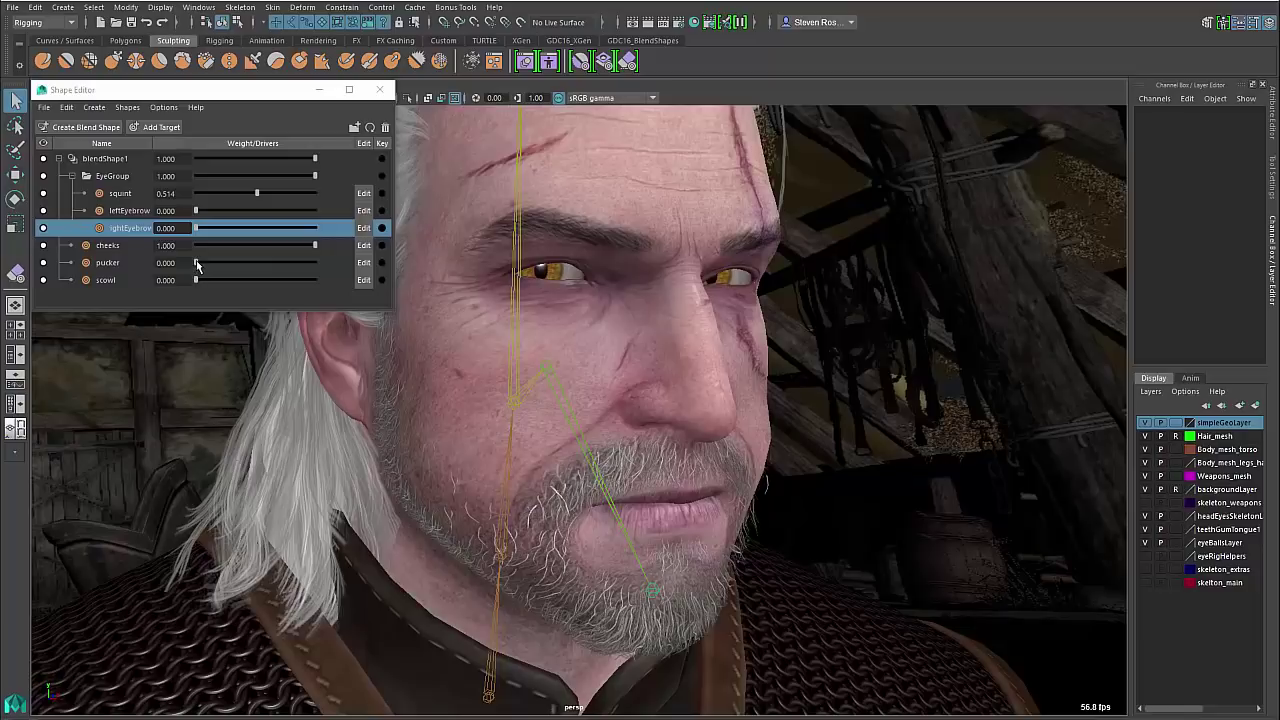
left_click_drag(197, 265, 347, 256)
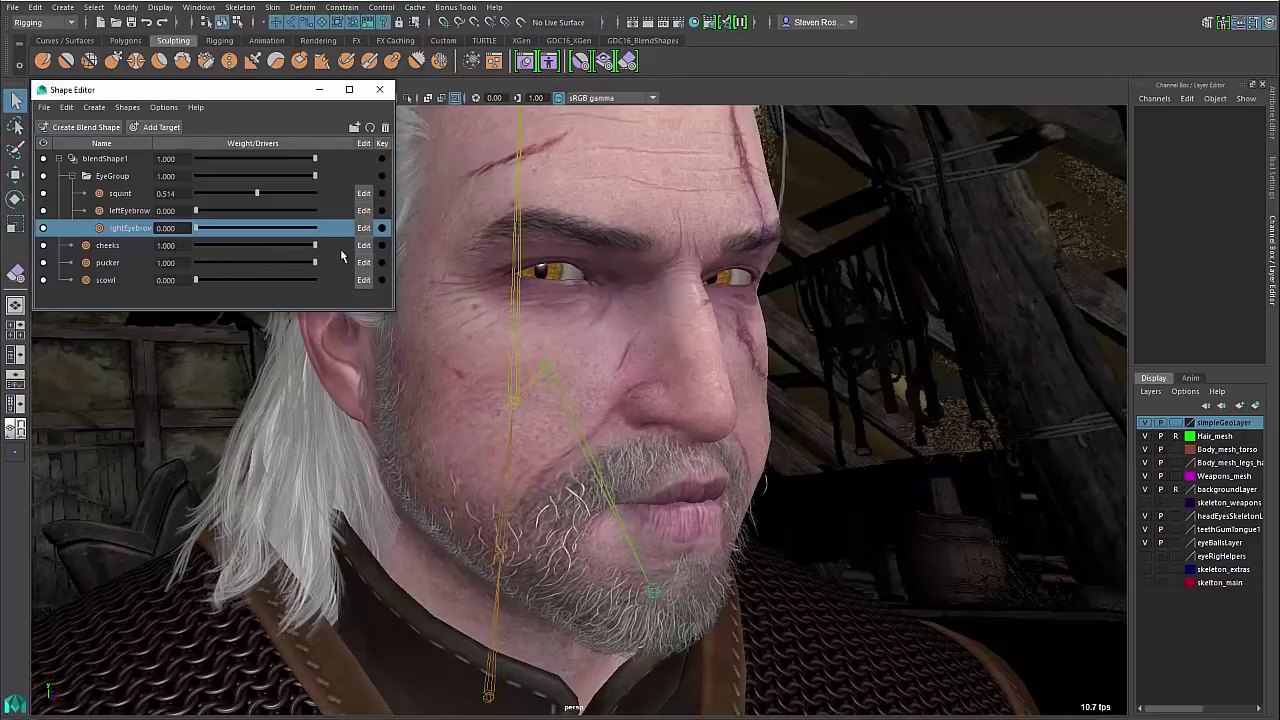
Add a combination target driven by the cheeks and pucker targets
mouse_move(698, 358)
left_mouse_down("alt")
mouse_move(790, 356)
mouse_move(679, 356)
mouse_move(704, 357)
left_mouse_up("alt")
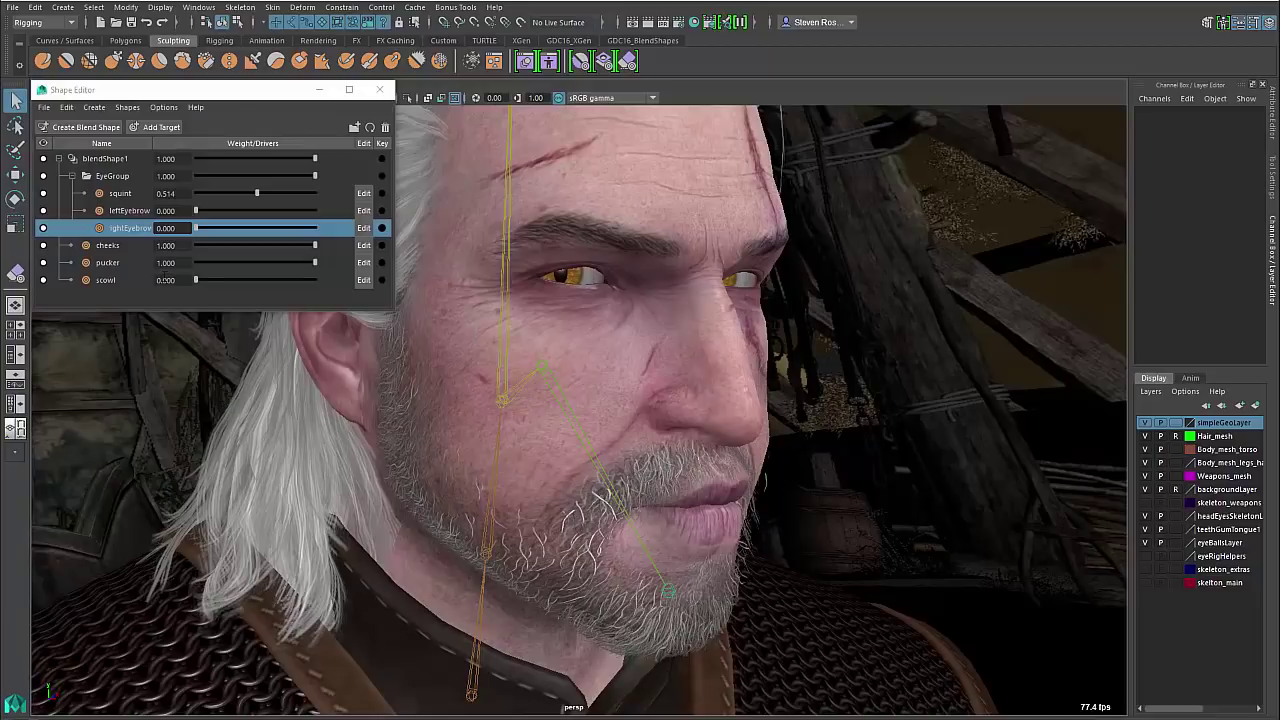
left_click(91, 250)
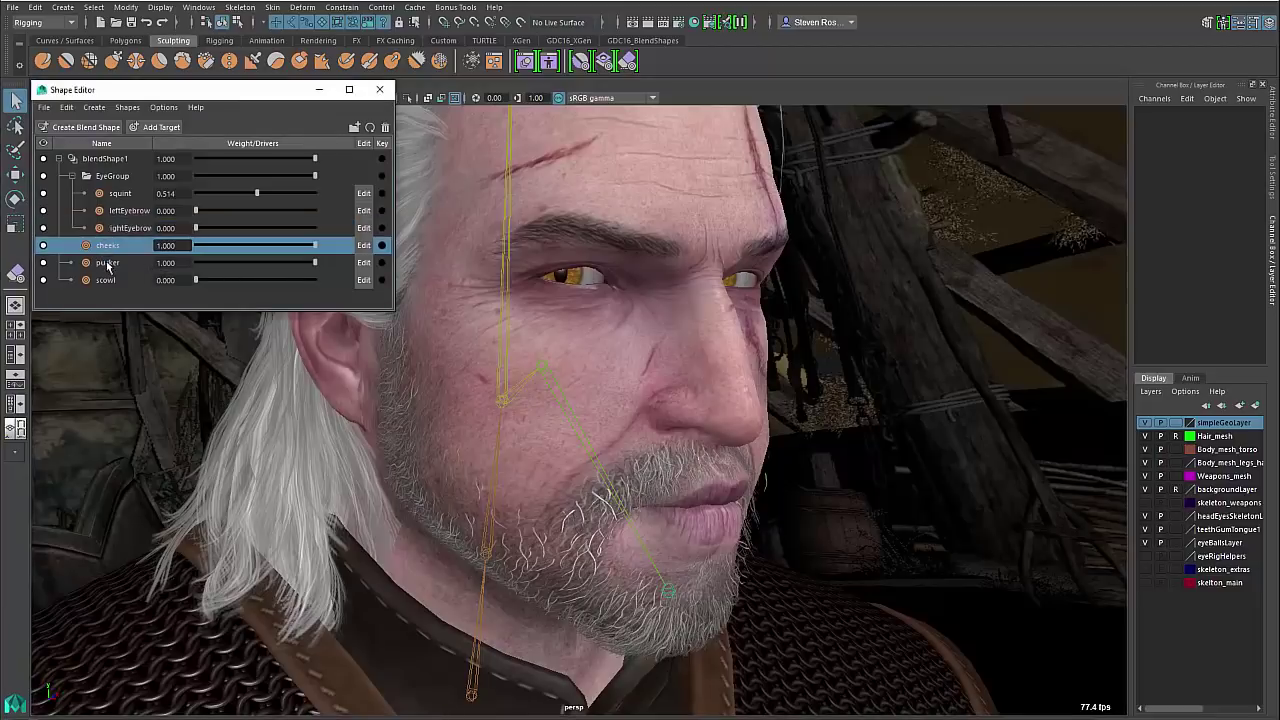
left_click(108, 265, "shift")
right_click(108, 255)
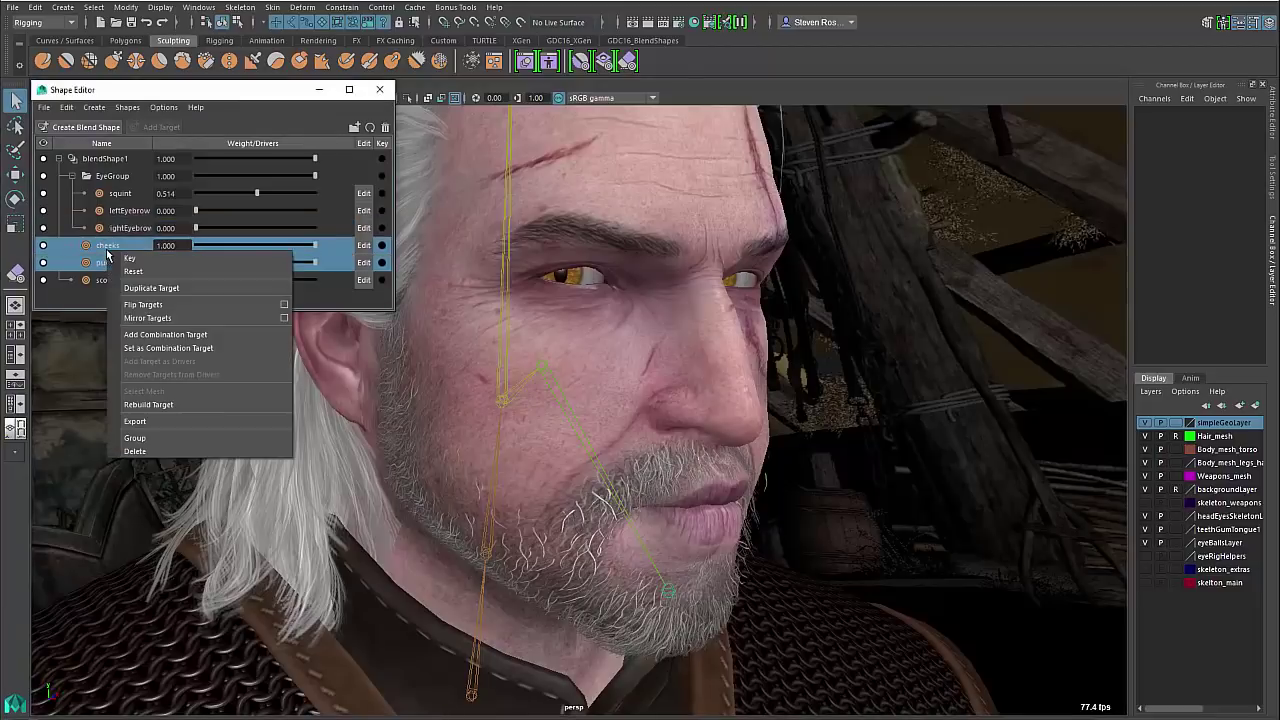
left_click(161, 336)
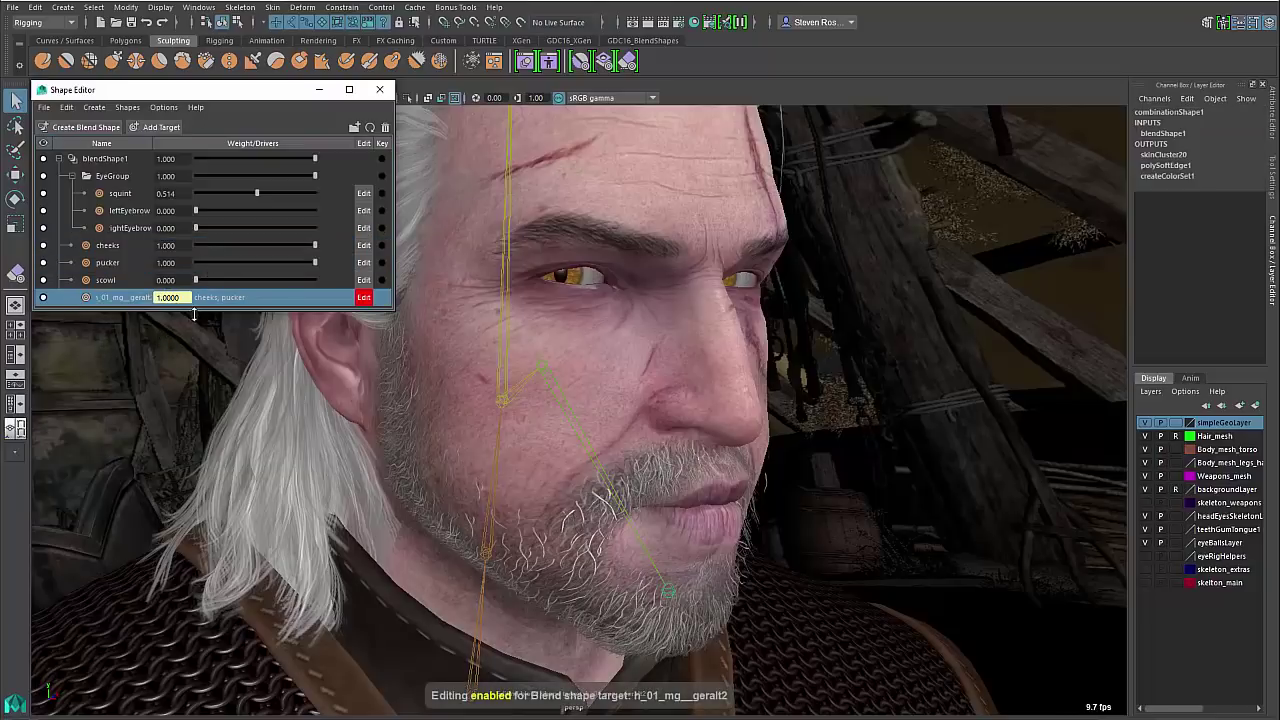
Select vertices around the lips on the combination target and shrink the soft selection falloff, ready for moving
left_click_drag(196, 313, 196, 352)
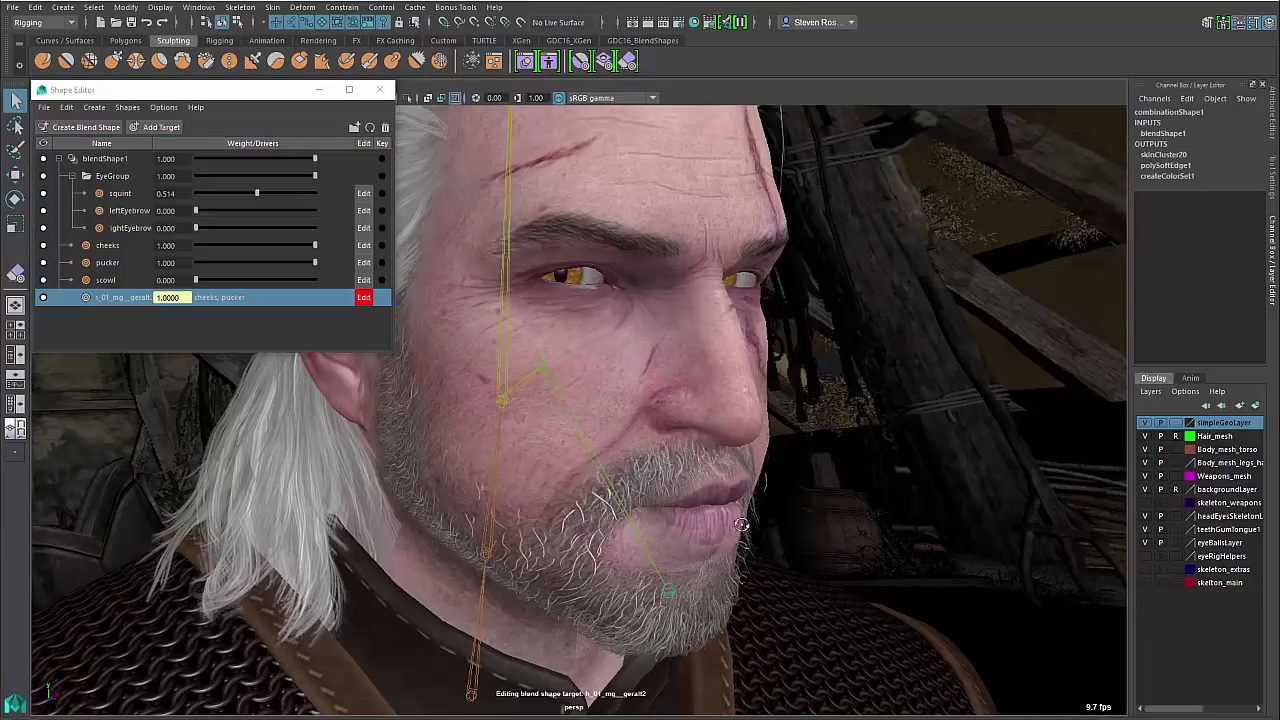
left_click_drag(842, 557, 759, 464, "alt")
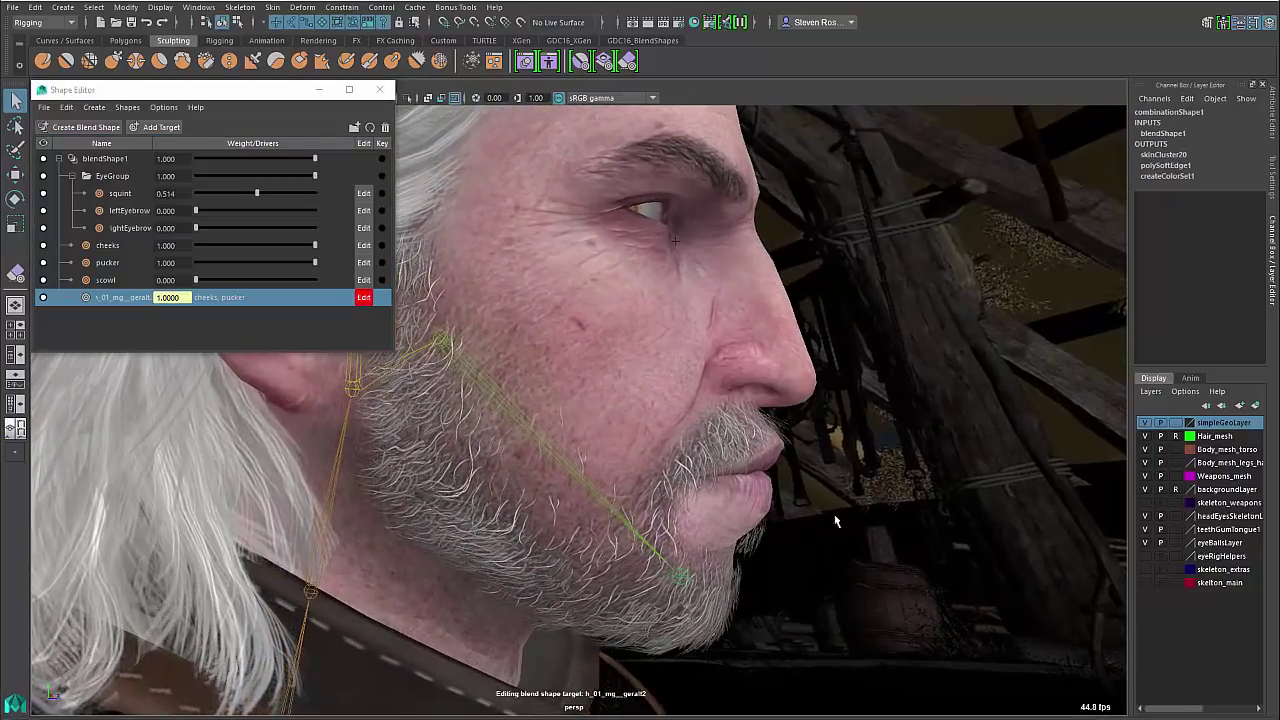
right_click_drag(750, 495, 722, 492)
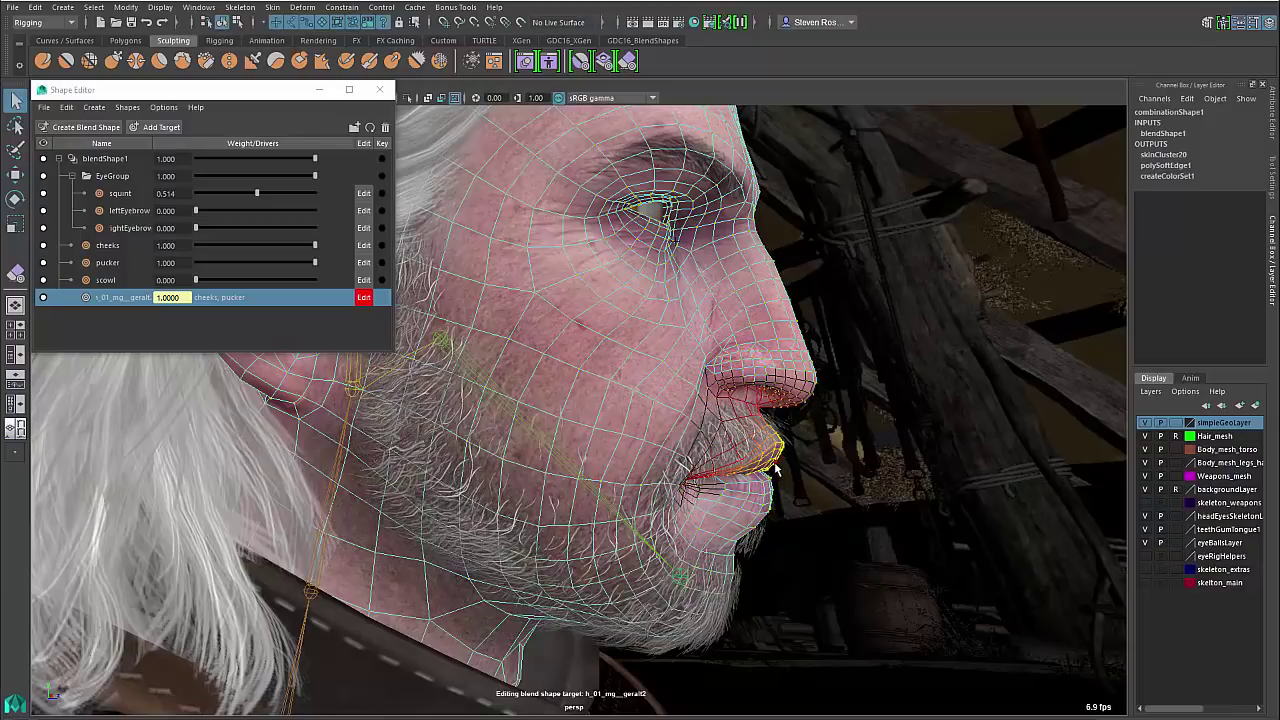
left_click(774, 463)
left_click(769, 481, "shift")
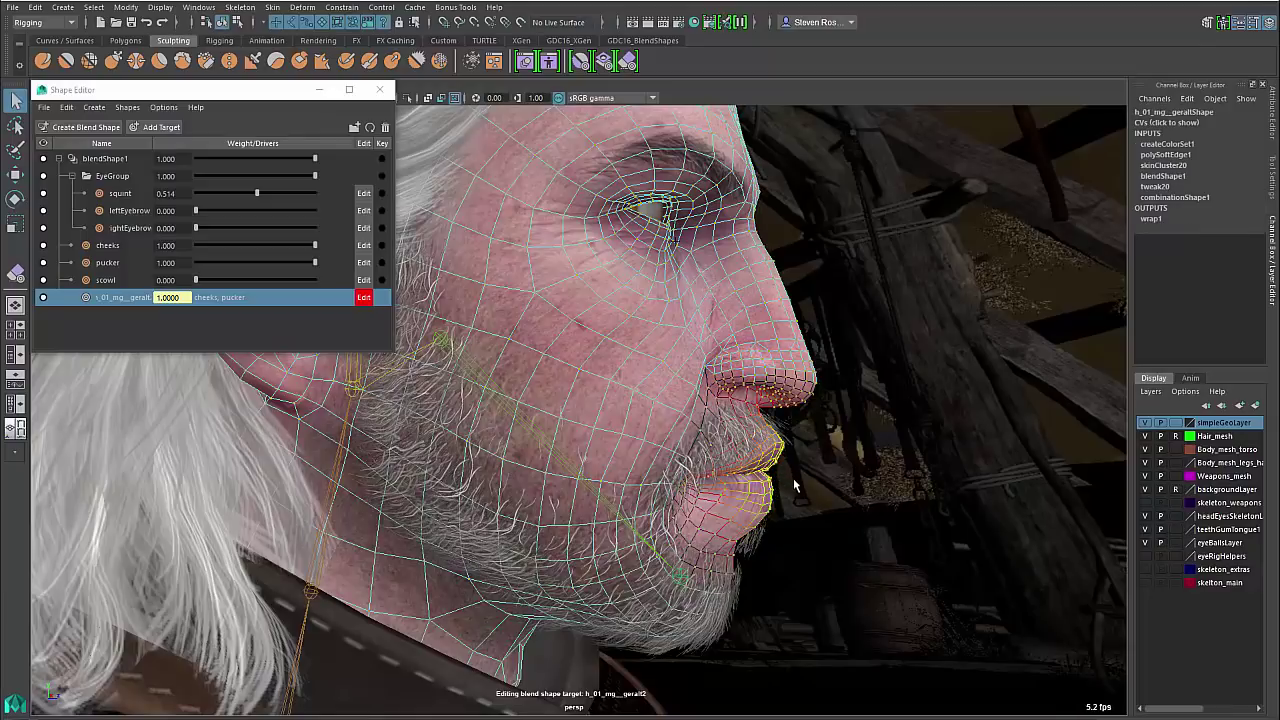
key("b")
left_click_drag(778, 488, 745, 488)
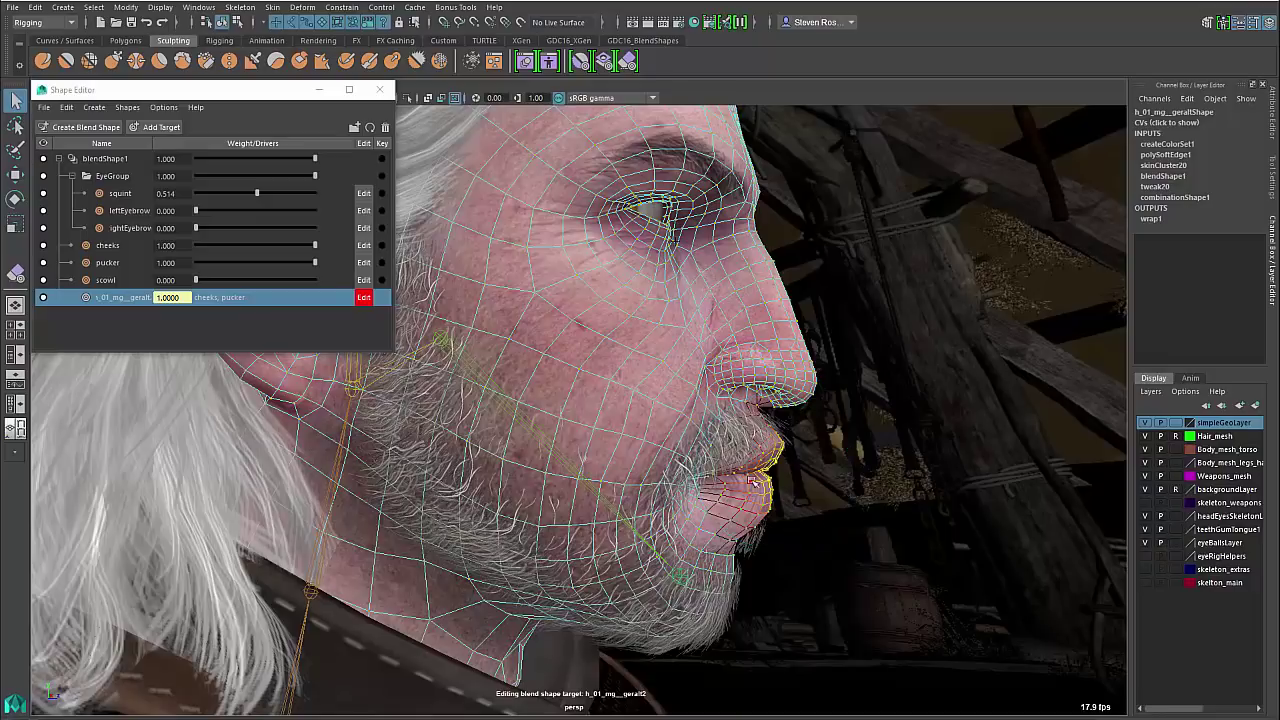
key("w")
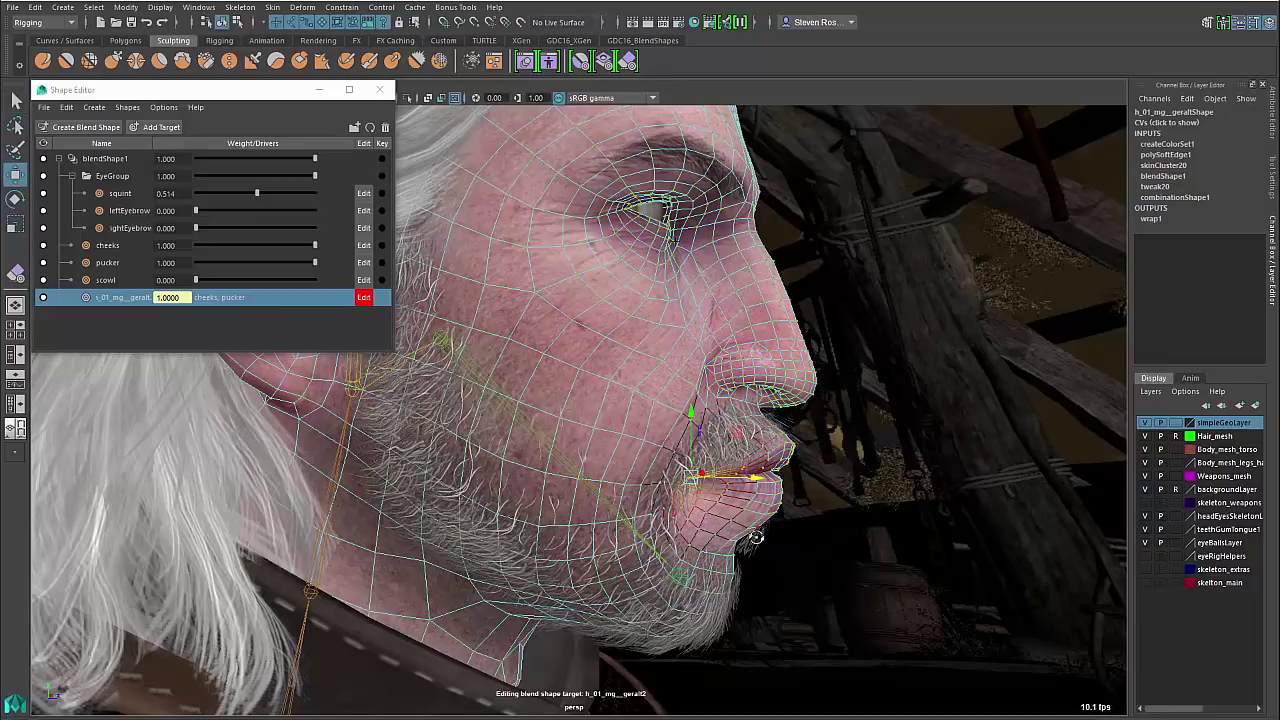
Turn on Object X symmetry and pull the mouth corners forward using a wider soft selection falloff
left_click_drag(688, 478, 658, 520, "alt")
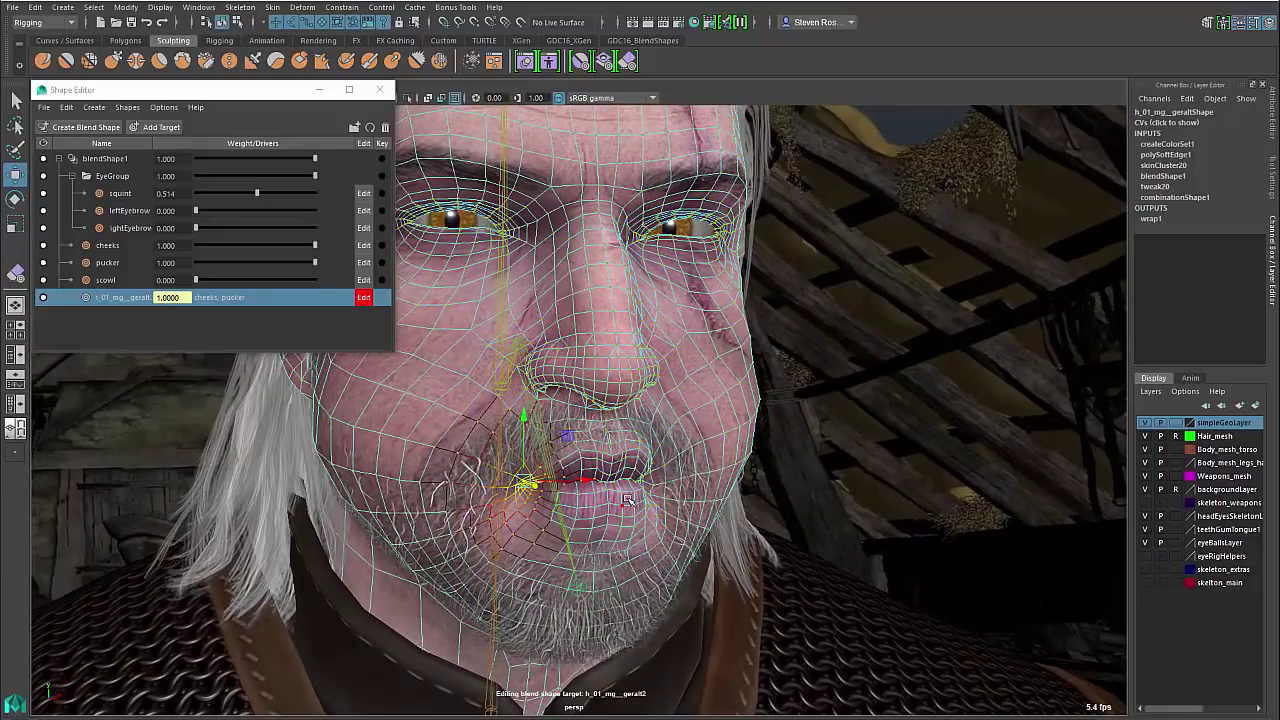
right_click_drag(600, 489, 601, 406, "ctrl+shift")
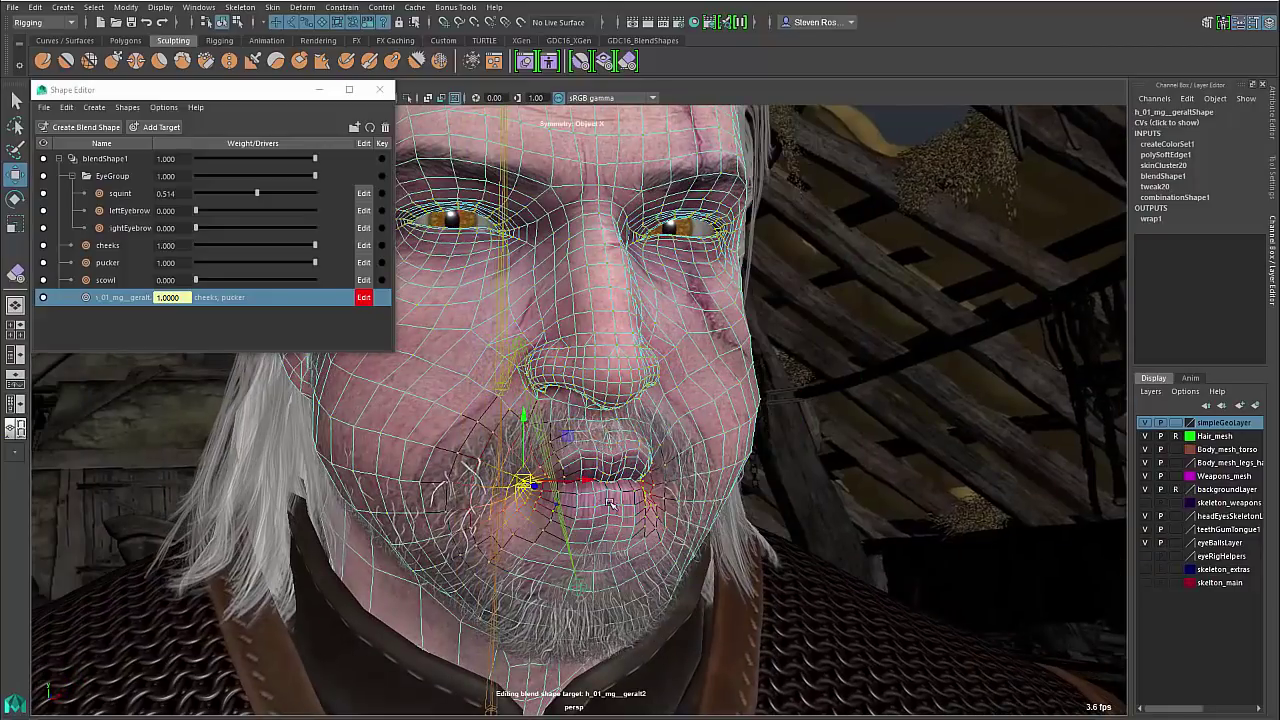
left_click_drag(610, 505, 760, 482, "alt")
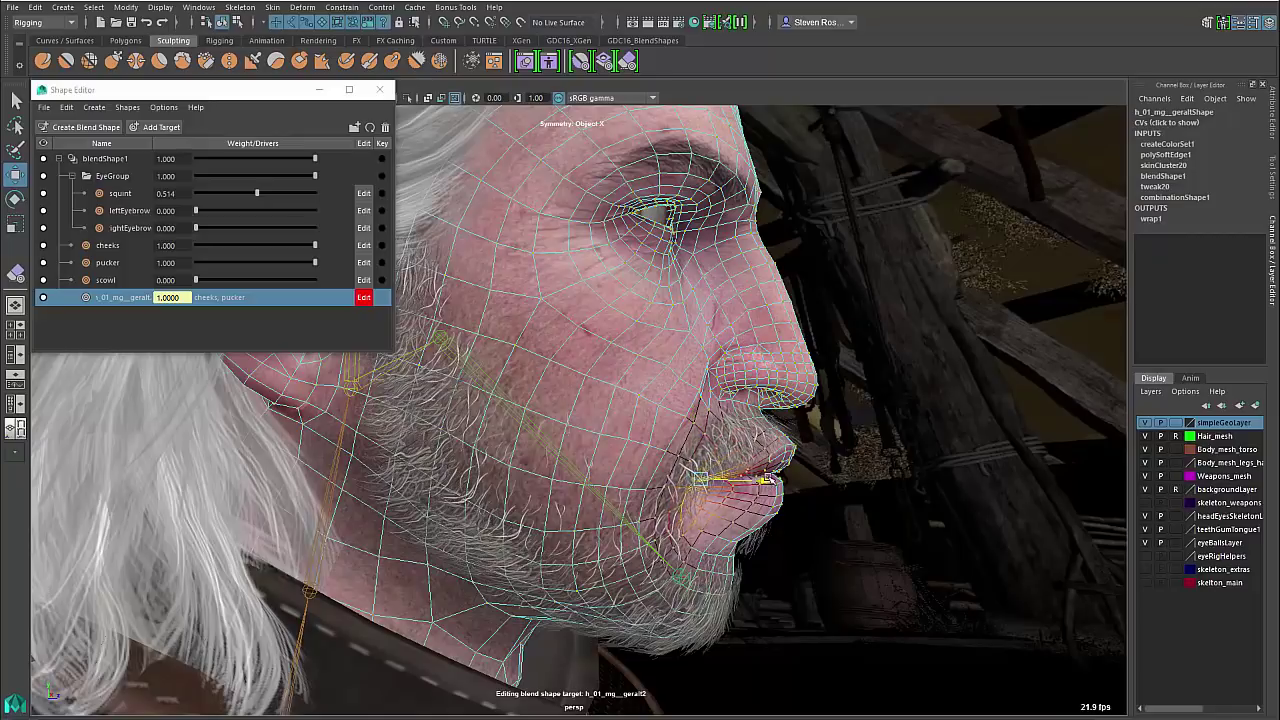
left_click(608, 487)
mouse_move(760, 505)
left_mouse_down("alt")
mouse_move(600, 515)
mouse_move(768, 519)
left_mouse_up("alt")
key("b")
left_click_drag(558, 488, 750, 484)
left_click(714, 477)
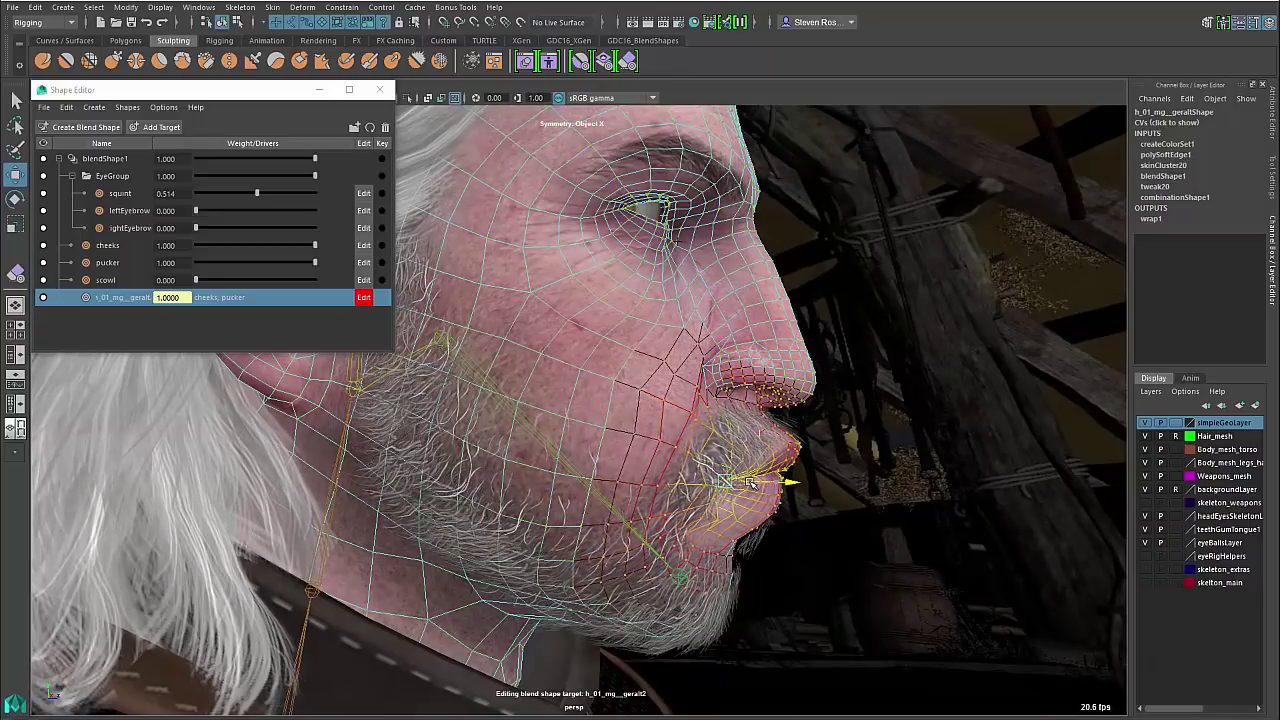
Return the head mesh to object mode, deselect it and stop editing the combination target
right_click_drag(917, 520, 711, 497, "alt")
left_click_drag(711, 497, 652, 450, "alt")
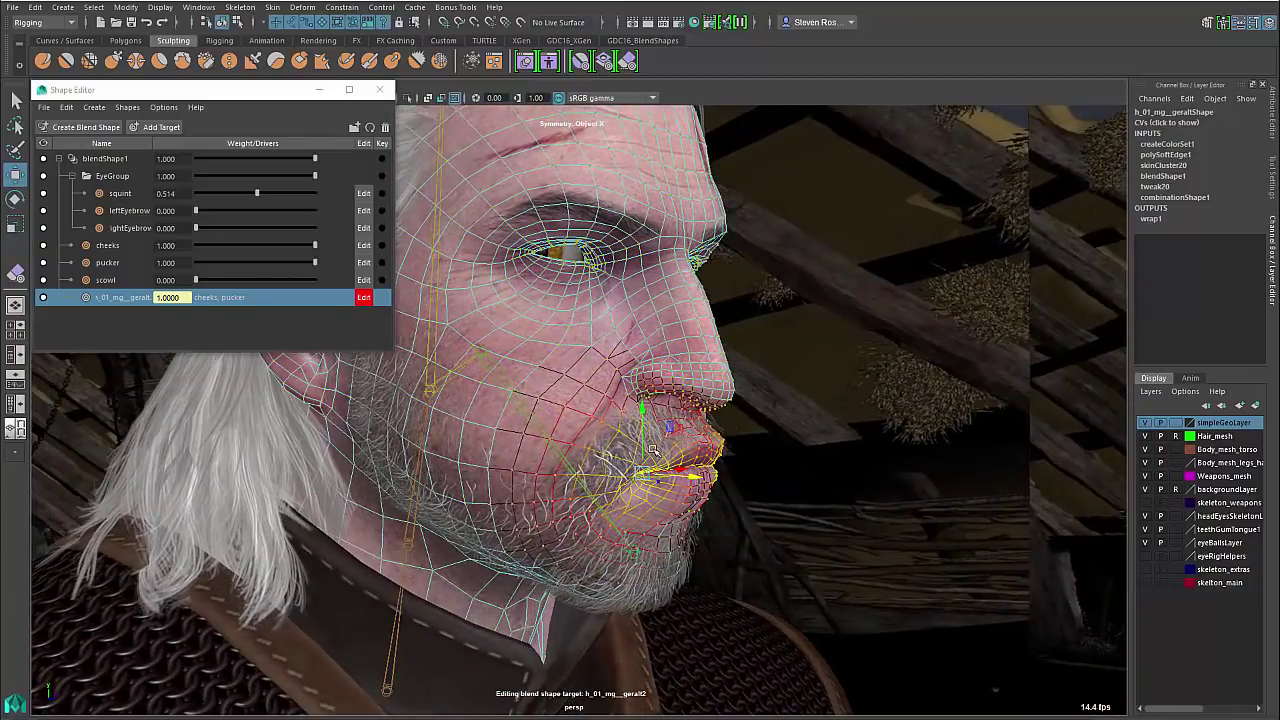
right_click_drag(652, 449, 762, 385)
left_click(797, 462)
left_click_drag(714, 497, 693, 521, "alt")
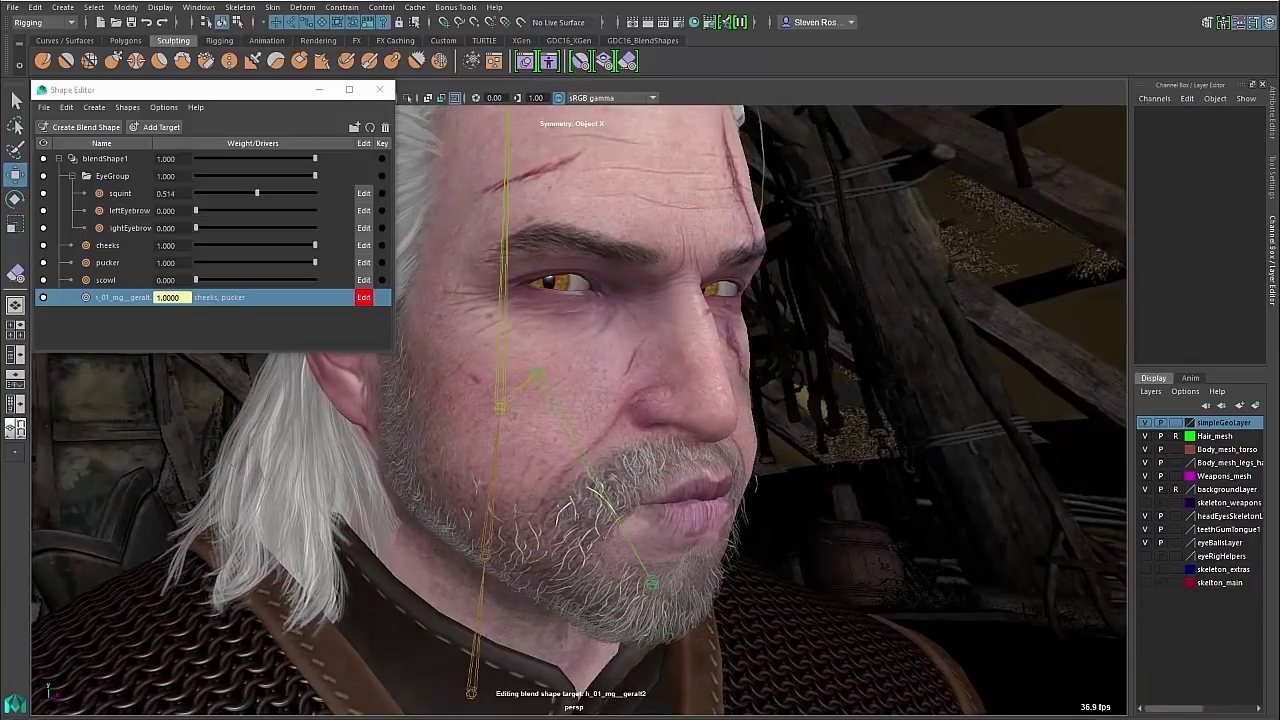
left_click(363, 297)
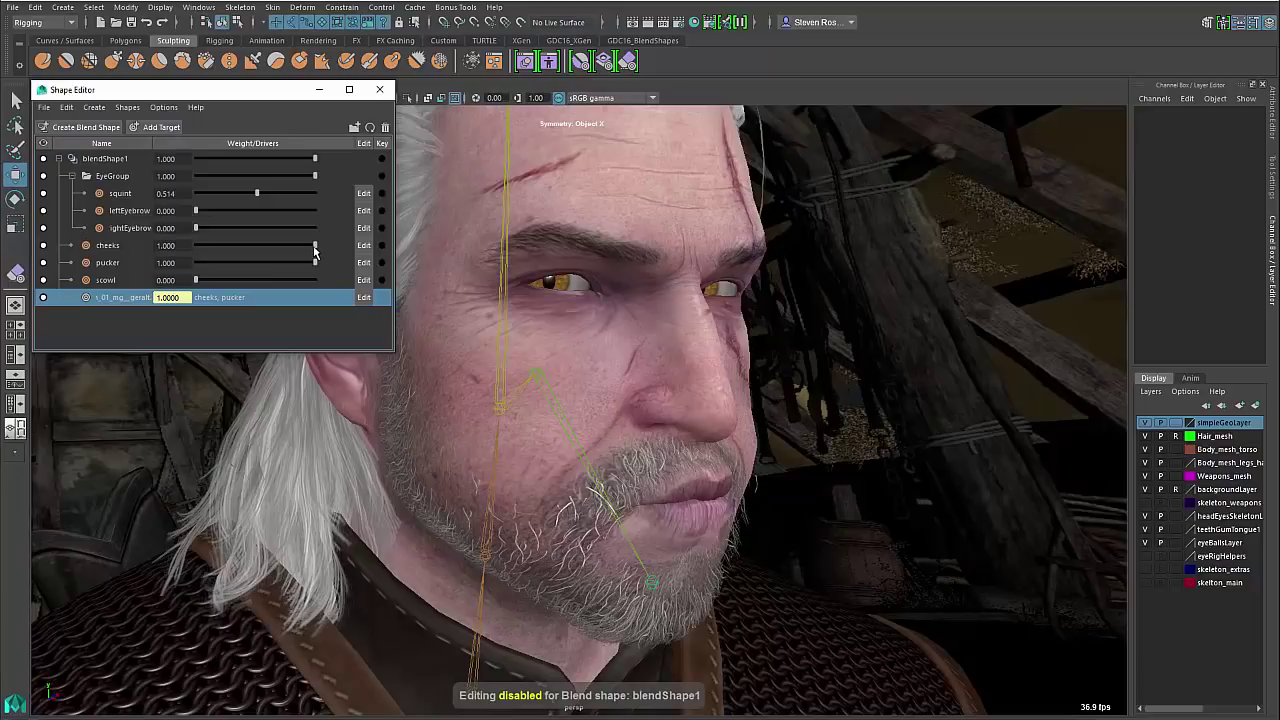
Test the combination target by lowering its driver weights to 0 and returning cheeks and pucker to 1
left_click_drag(314, 246, 154, 247)
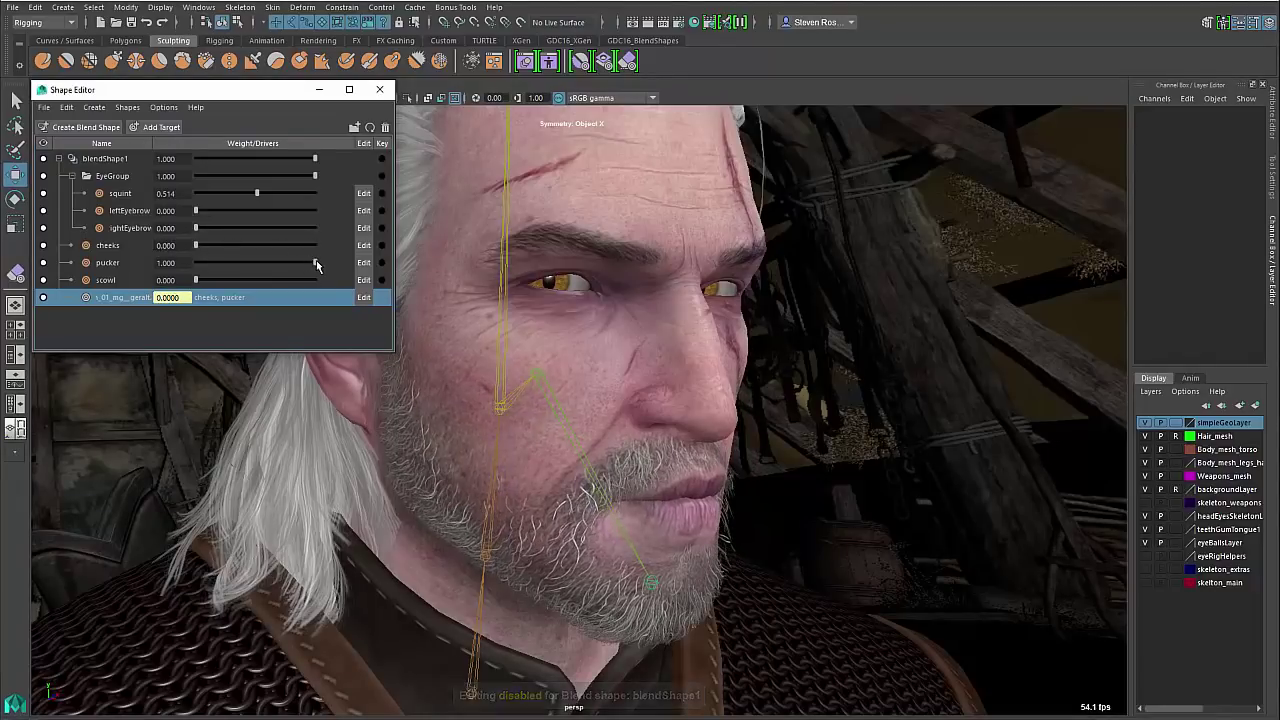
left_click_drag(316, 263, 373, 266)
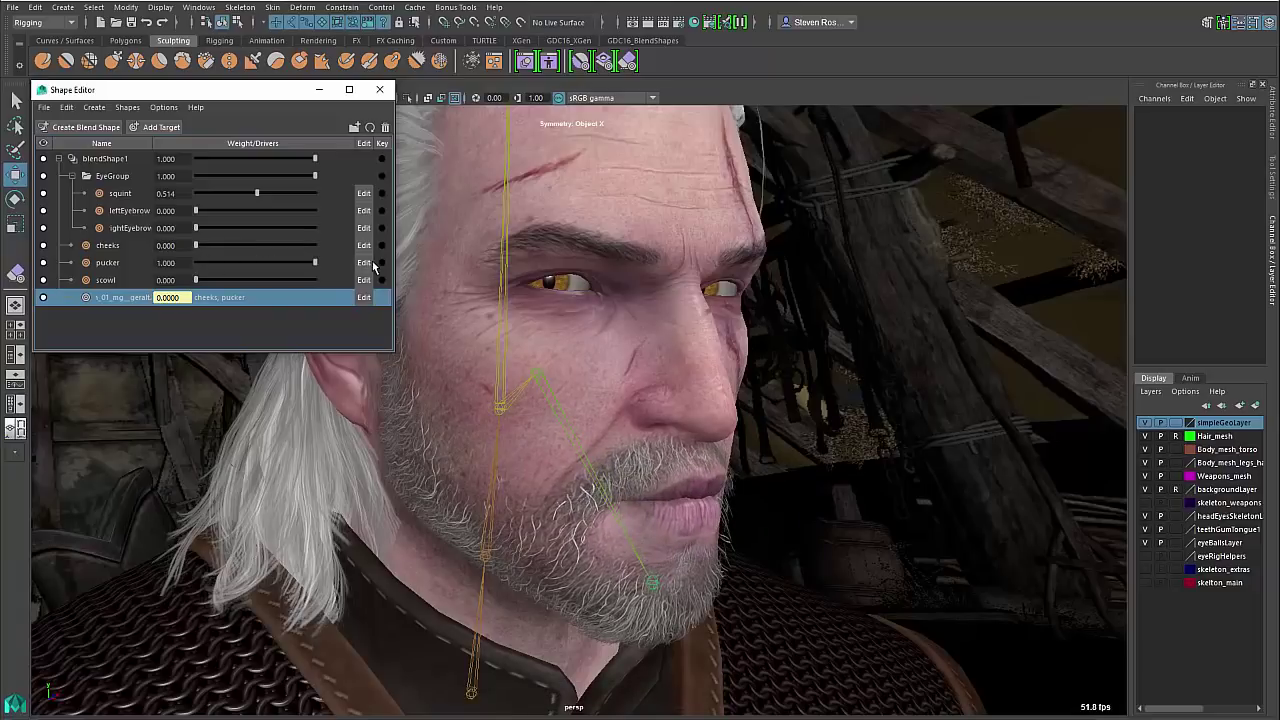
left_click_drag(660, 420, 742, 428, "alt")
right_click_drag(700, 434, 751, 440, "alt")
middle_click_drag(751, 440, 789, 418, "alt")
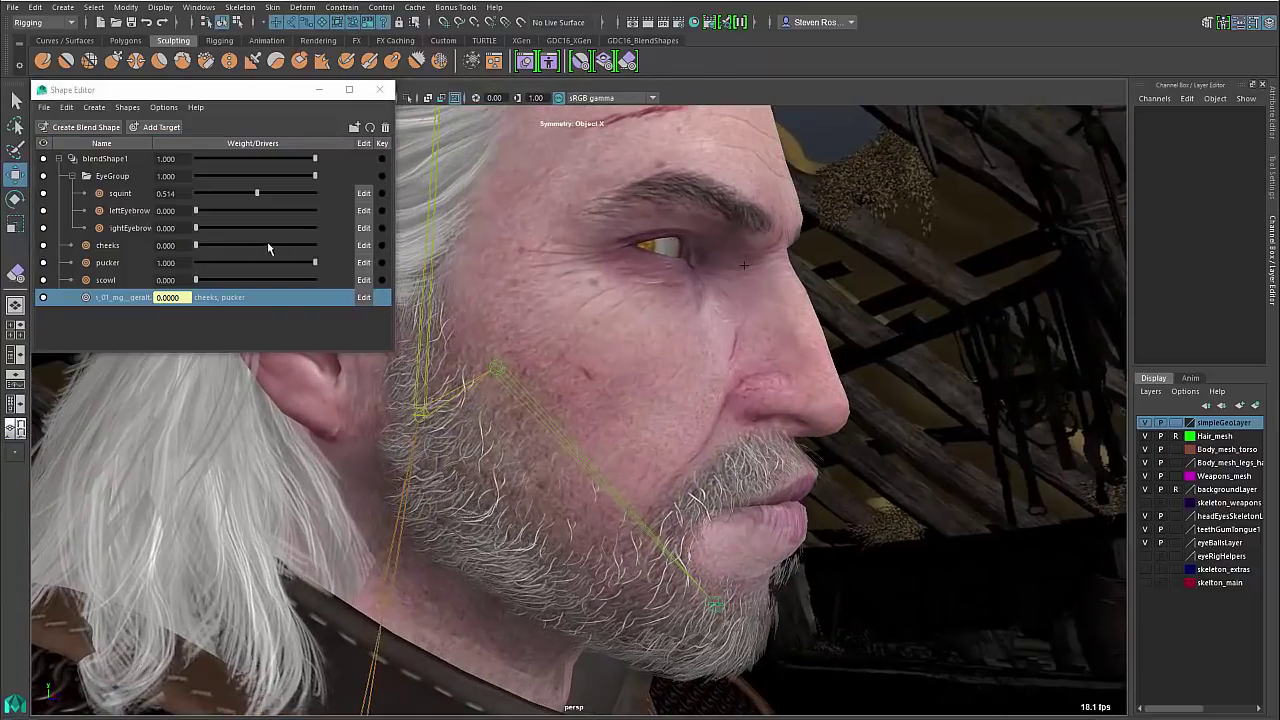
mouse_move(314, 261)
left_mouse_down()
mouse_move(196, 263)
mouse_move(290, 248)
mouse_move(357, 258)
mouse_move(186, 249)
mouse_move(310, 249)
left_mouse_up()
left_click_drag(197, 263, 336, 262)
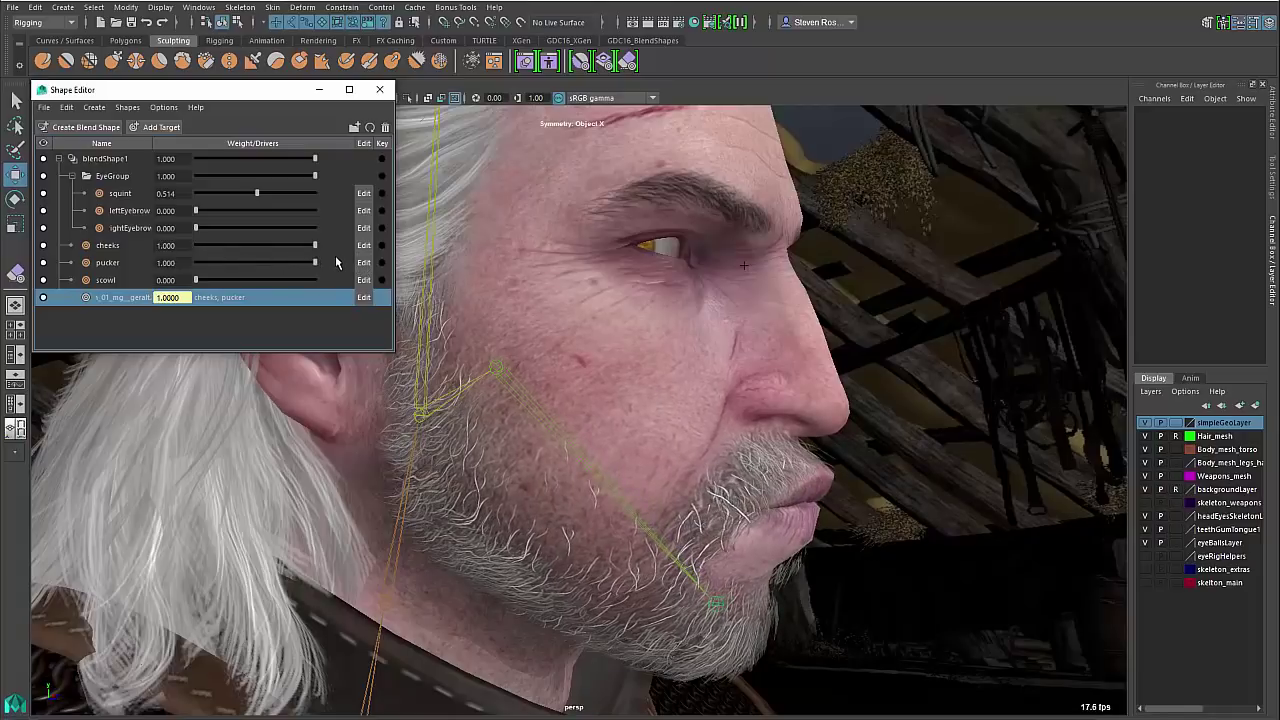
Toggle the combination target off and on twice to compare the corrected mouth shape in profile
mouse_move(798, 488)
left_mouse_down("alt")
mouse_move(781, 487)
mouse_move(782, 500)
left_mouse_up("alt")
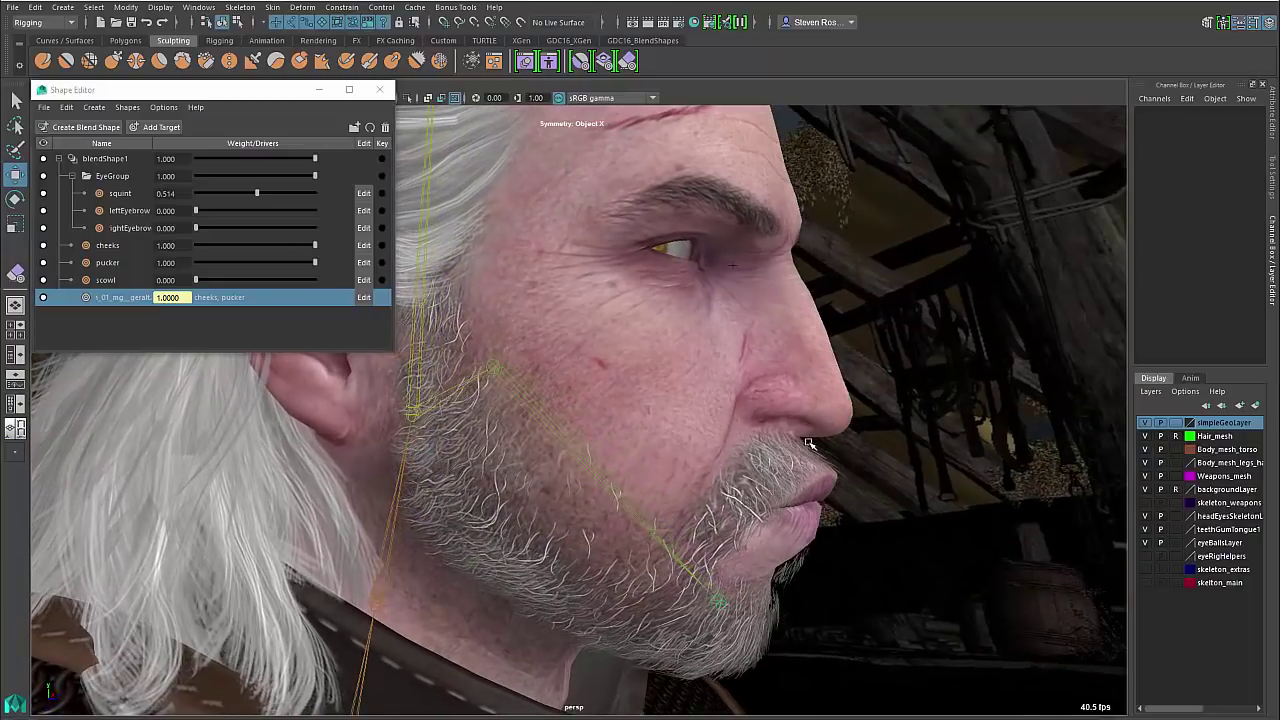
left_click(43, 298)
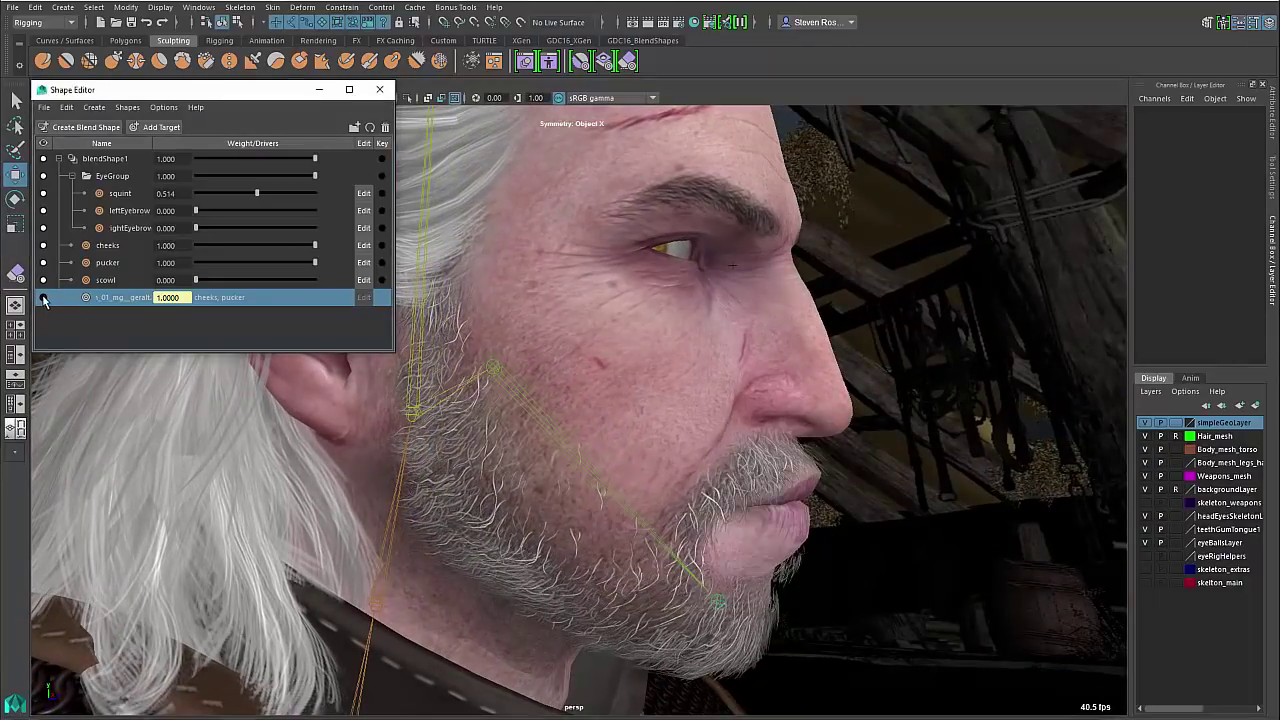
left_click(43, 298)
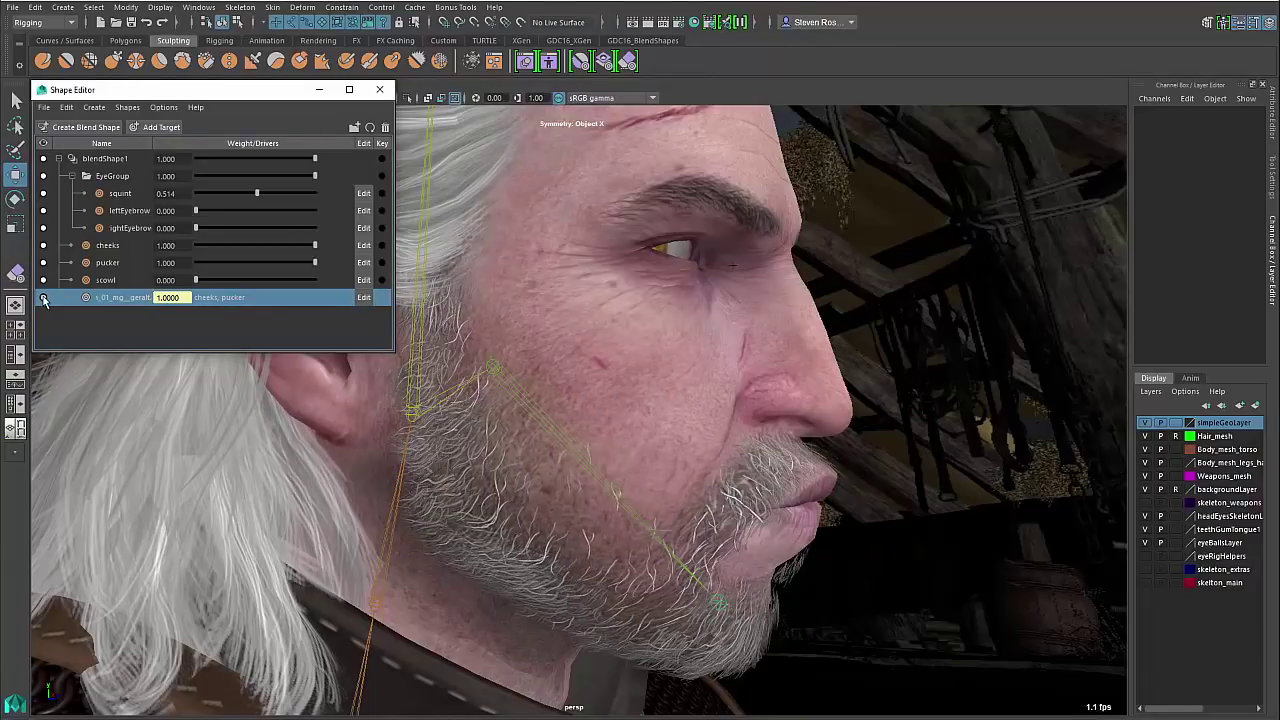
left_click(43, 298)
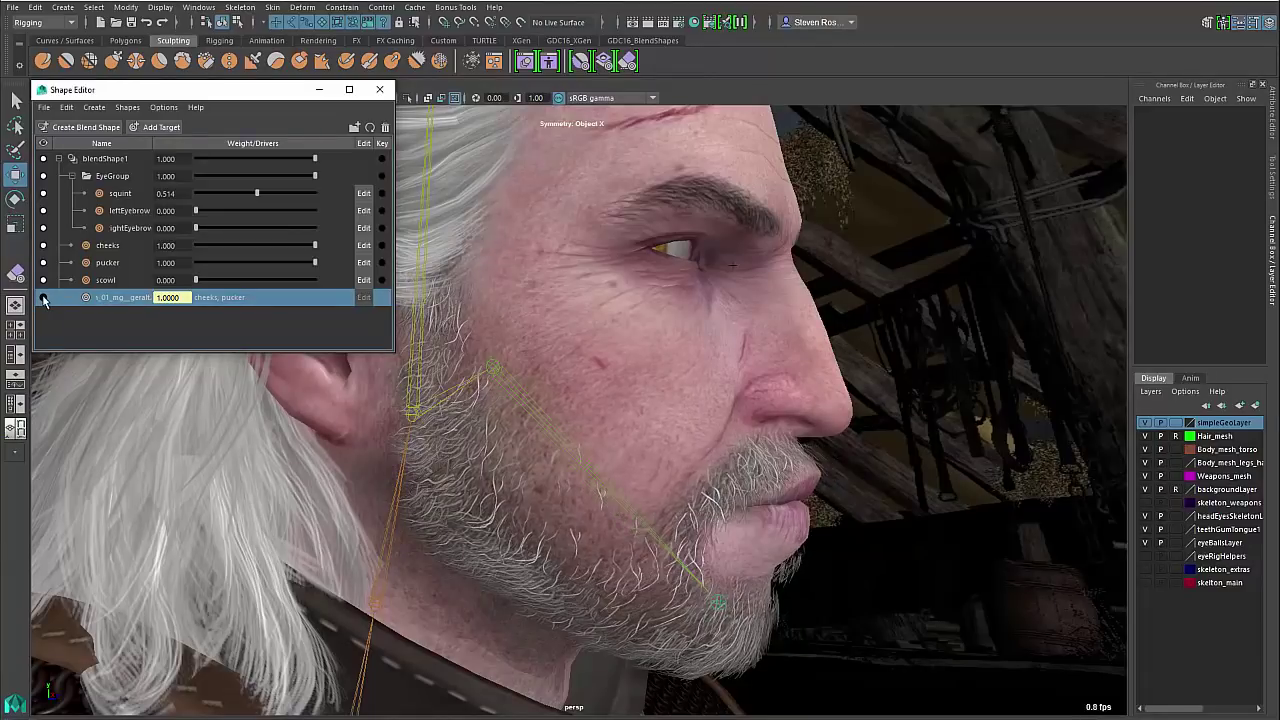
left_click(43, 298)
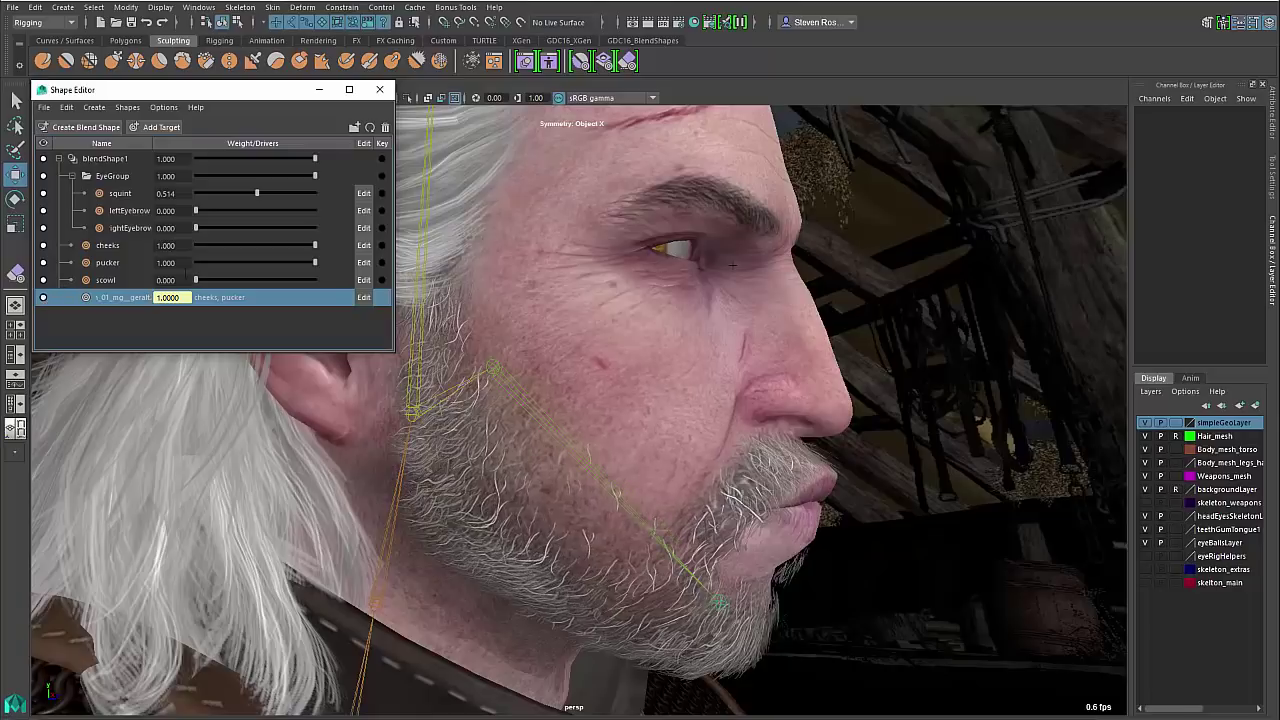
Lower the pucker weight to about 0.603 to check how it drives the combination target, and restore it to 1
mouse_move(312, 246)
left_mouse_down()
mouse_move(194, 258)
mouse_move(309, 267)
mouse_move(317, 249)
left_mouse_up()
left_click_drag(315, 263, 268, 263)
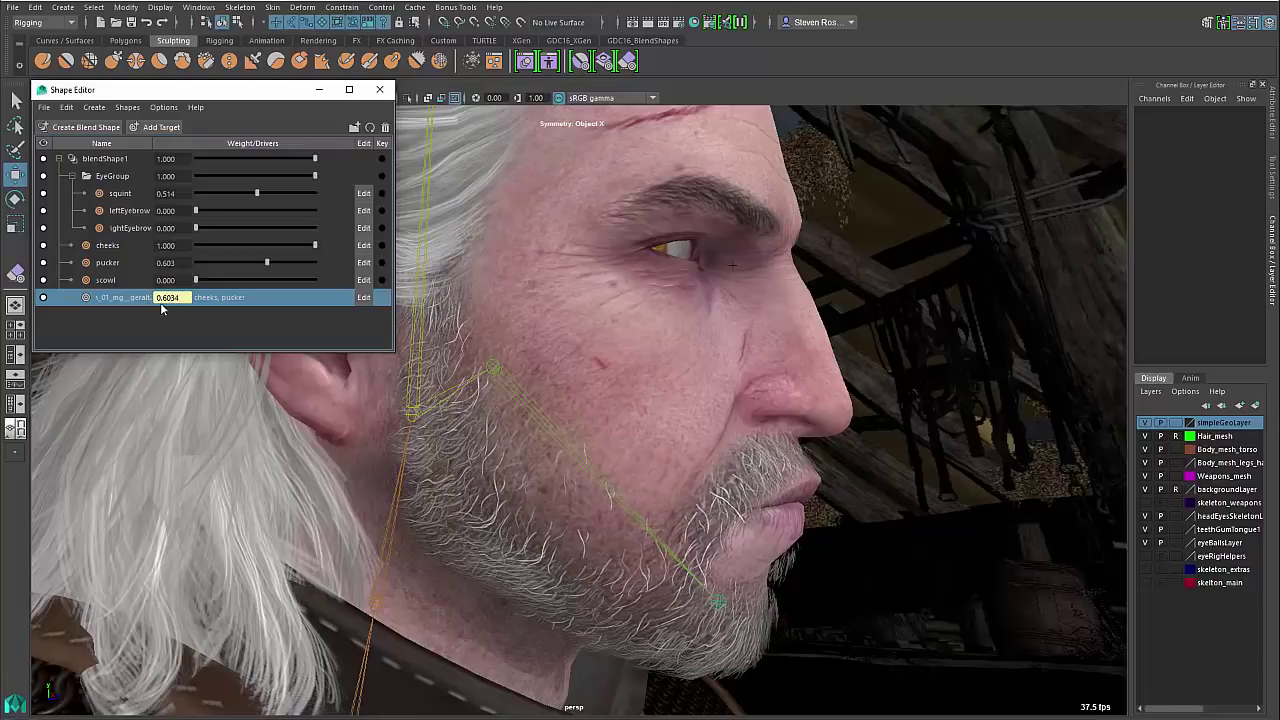
left_click_drag(272, 263, 327, 265)
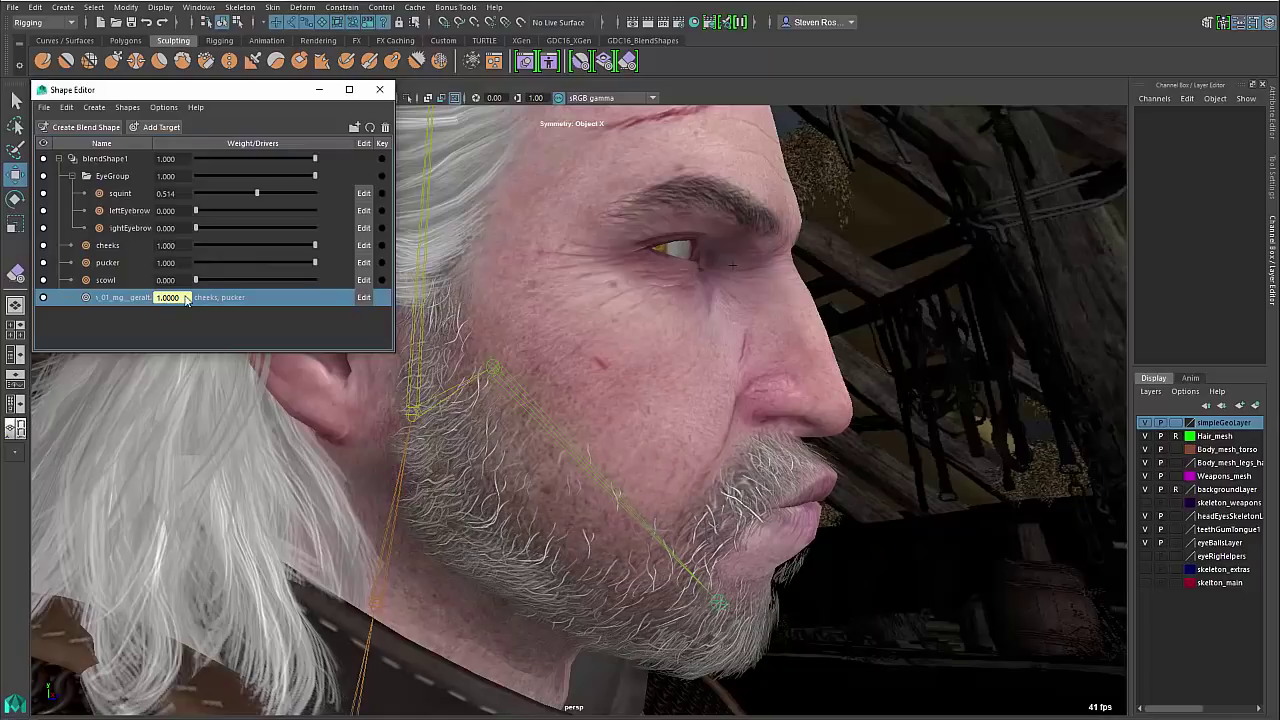
Place the combination target directly below pucker and group it with cheeks and pucker under the name Mouth
left_click_drag(115, 299, 115, 281)
left_click(107, 247)
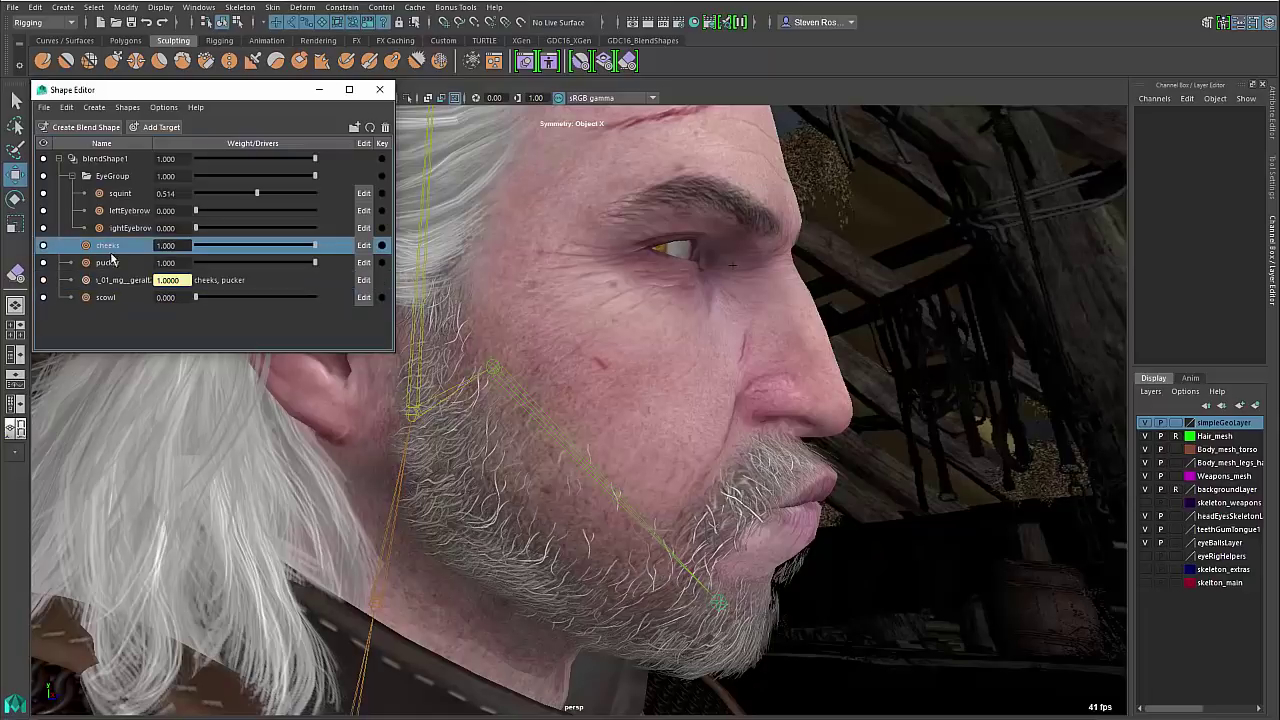
left_click(114, 282, "shift")
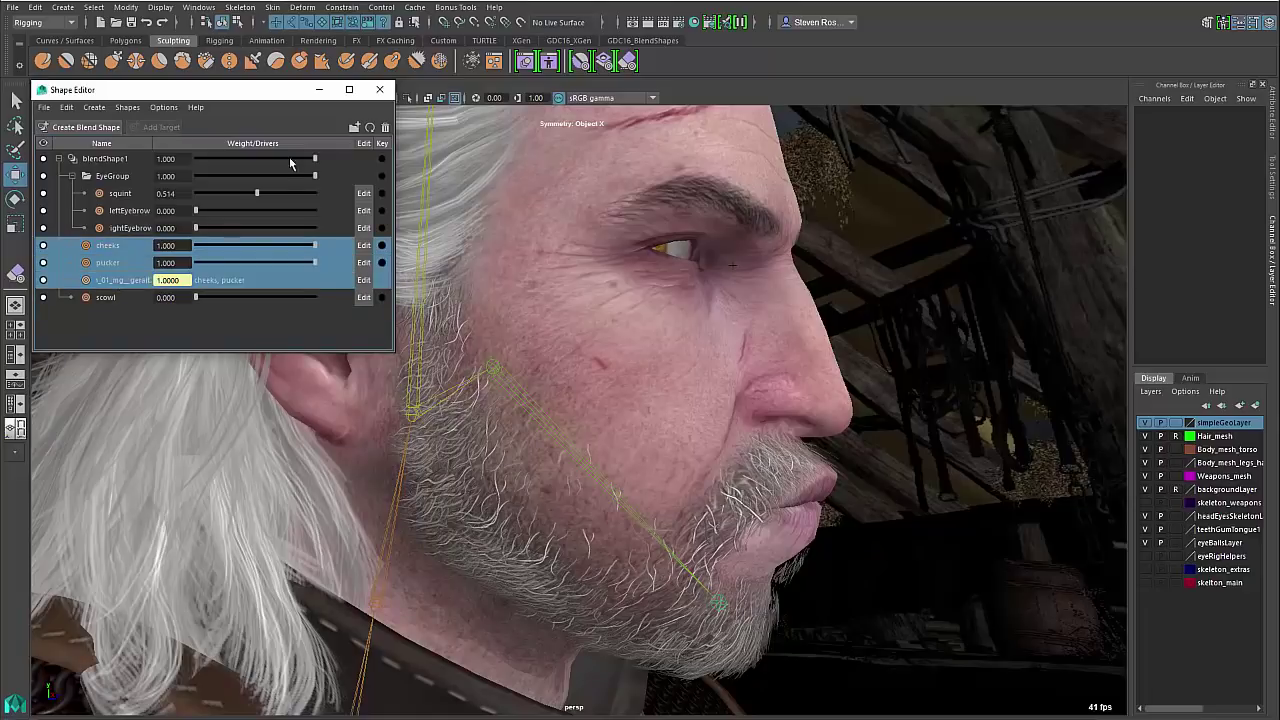
right_click(99, 247)
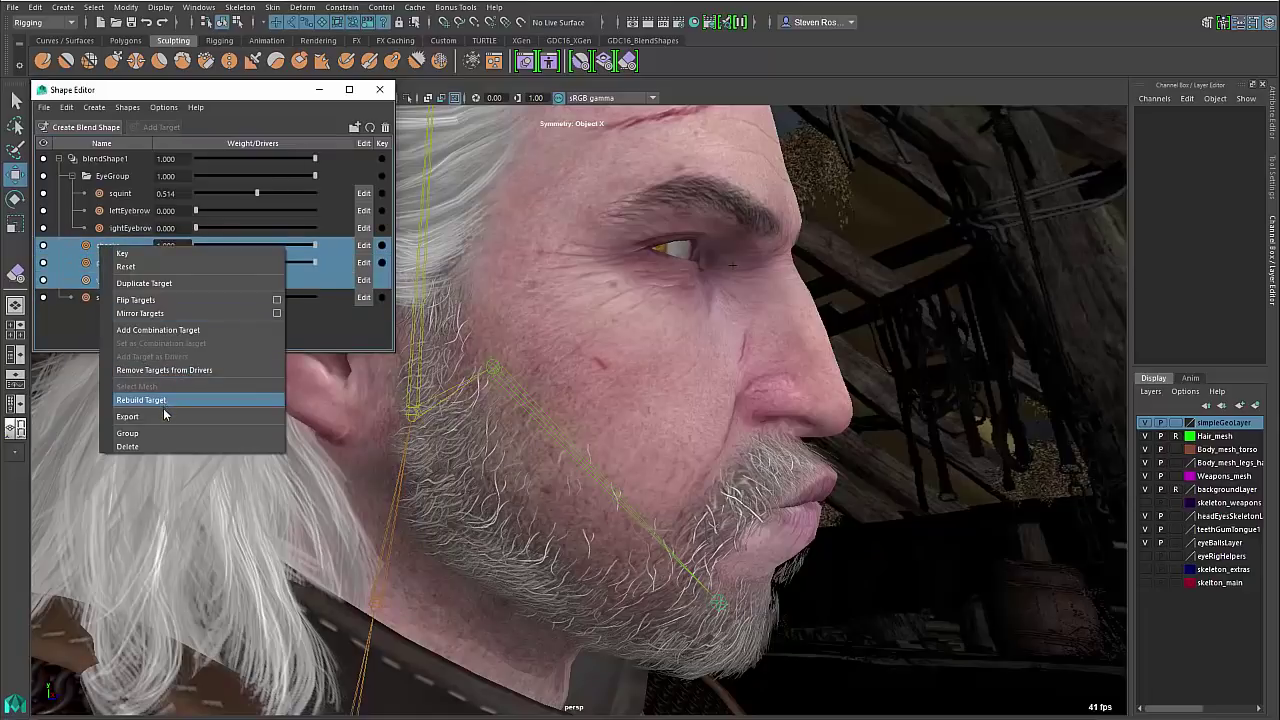
left_click(153, 436)
double_click(112, 247)
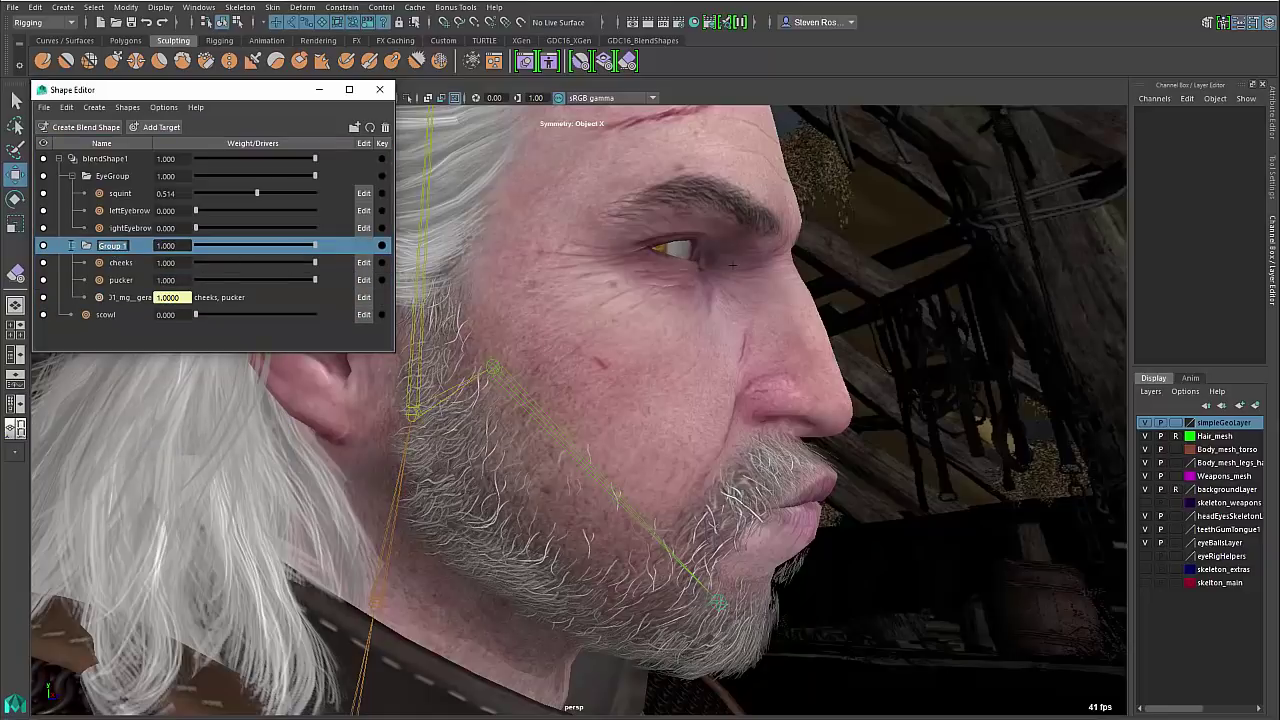
type("Mouth")
key("Return")
Reduce the Mouth group's overall weight to about 0.531 and switch the group's visibility off
left_click_drag(312, 253, 337, 268)
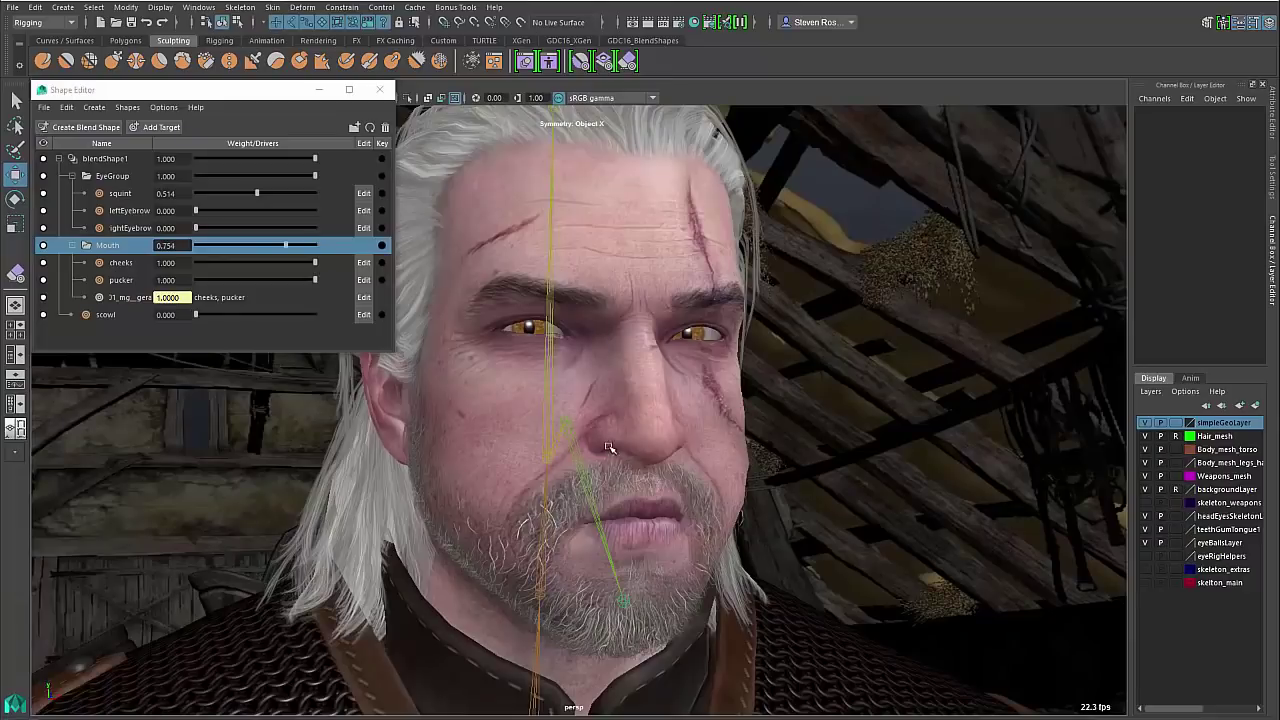
middle_click_drag(604, 456, 613, 515, "alt")
left_click_drag(287, 245, 259, 244)
left_click_drag(725, 600, 718, 551, "alt")
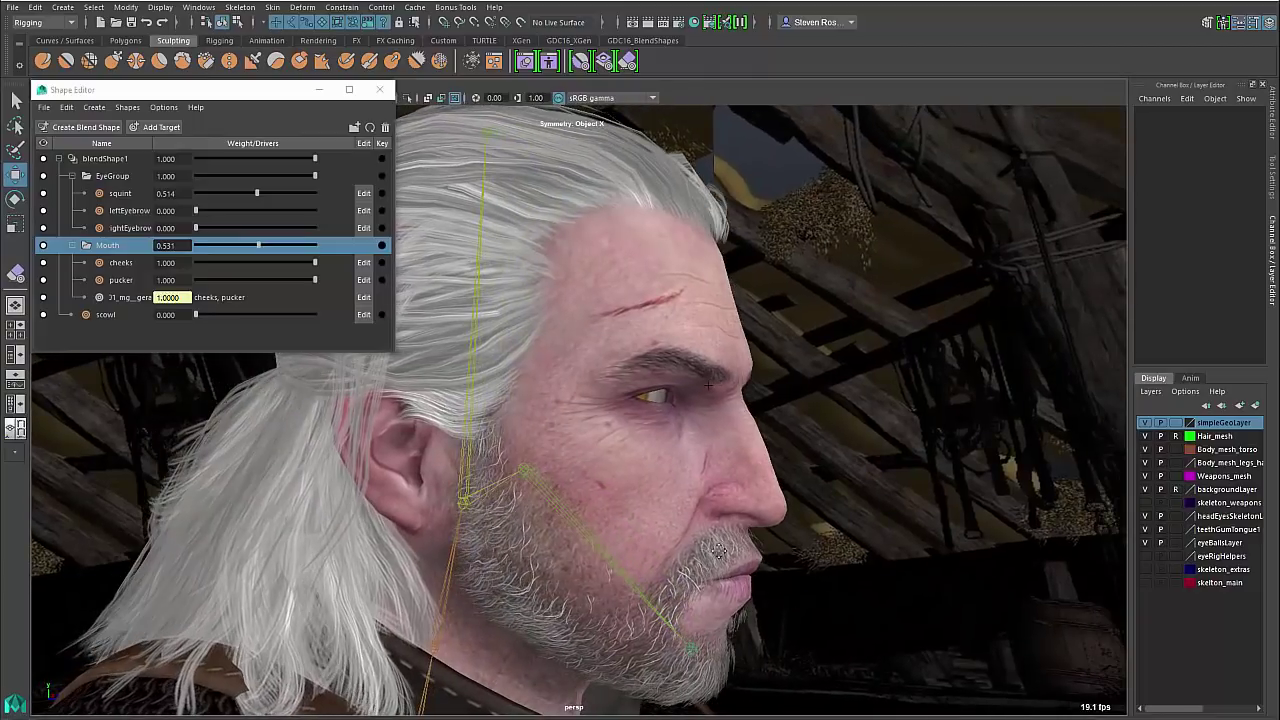
left_click(43, 246)
Preview the squint target close up at full weight 1, and bring its weight back to 0.514
right_click_drag(720, 594, 840, 558, "alt")
mouse_move(840, 558)
left_mouse_down("alt")
mouse_move(780, 562)
mouse_move(857, 556)
left_mouse_up("alt")
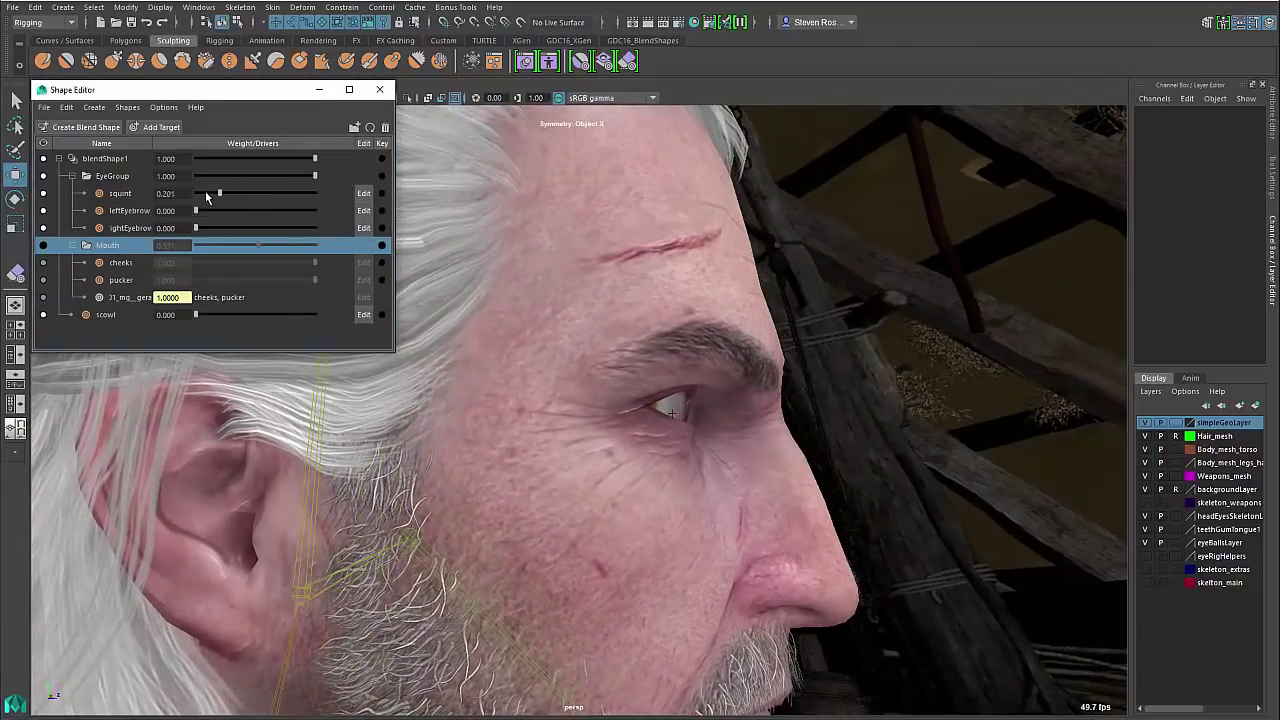
left_click_drag(257, 194, 366, 197)
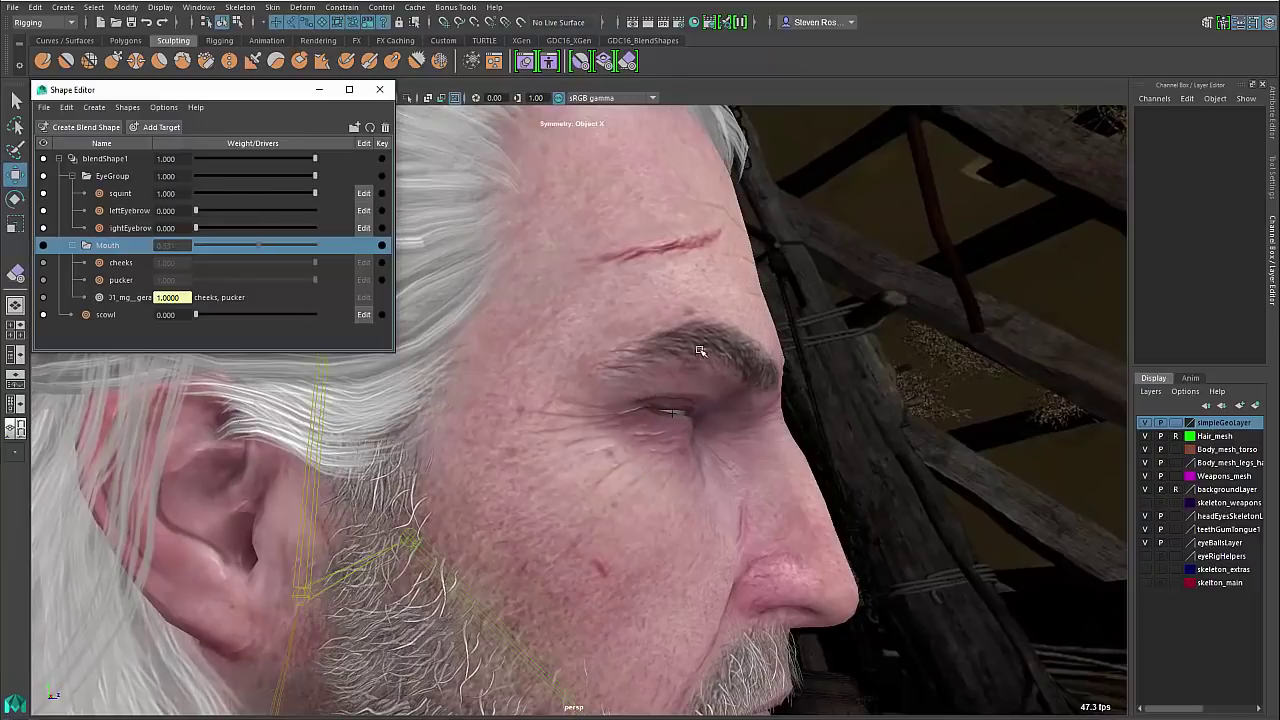
left_click_drag(698, 352, 694, 375, "alt")
right_click_drag(714, 374, 779, 380, "alt")
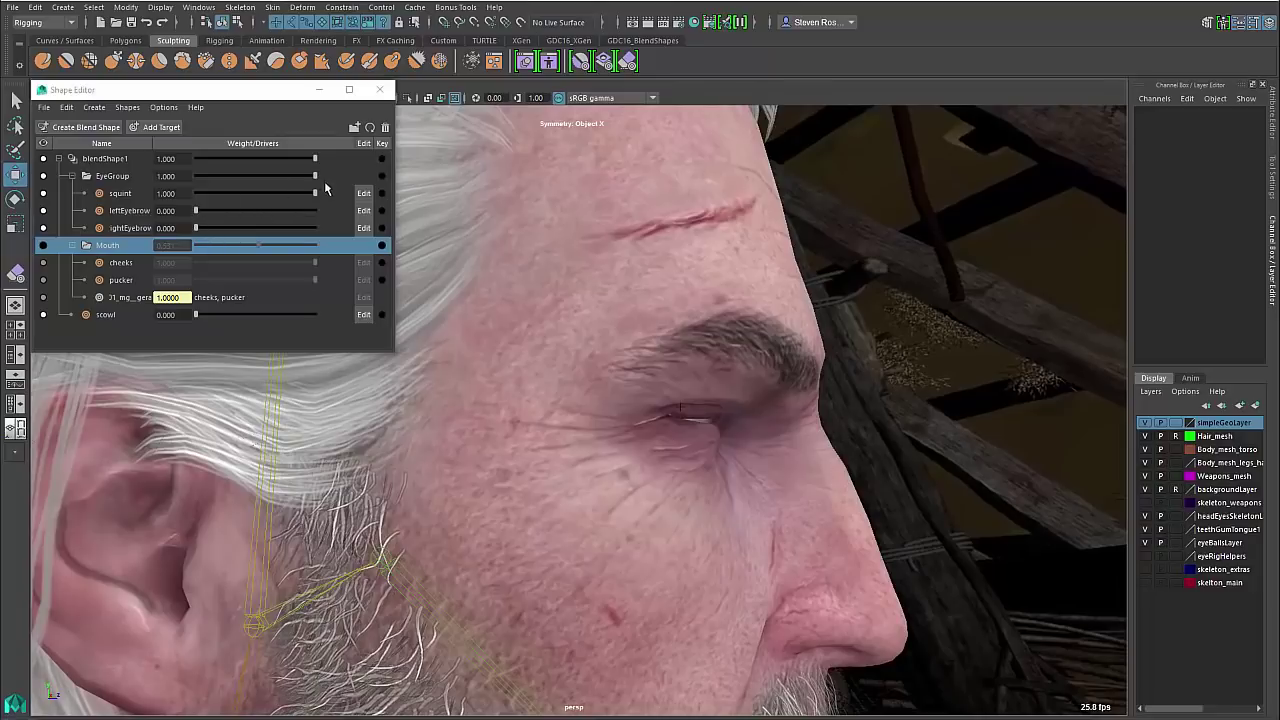
left_click_drag(314, 193, 288, 183)
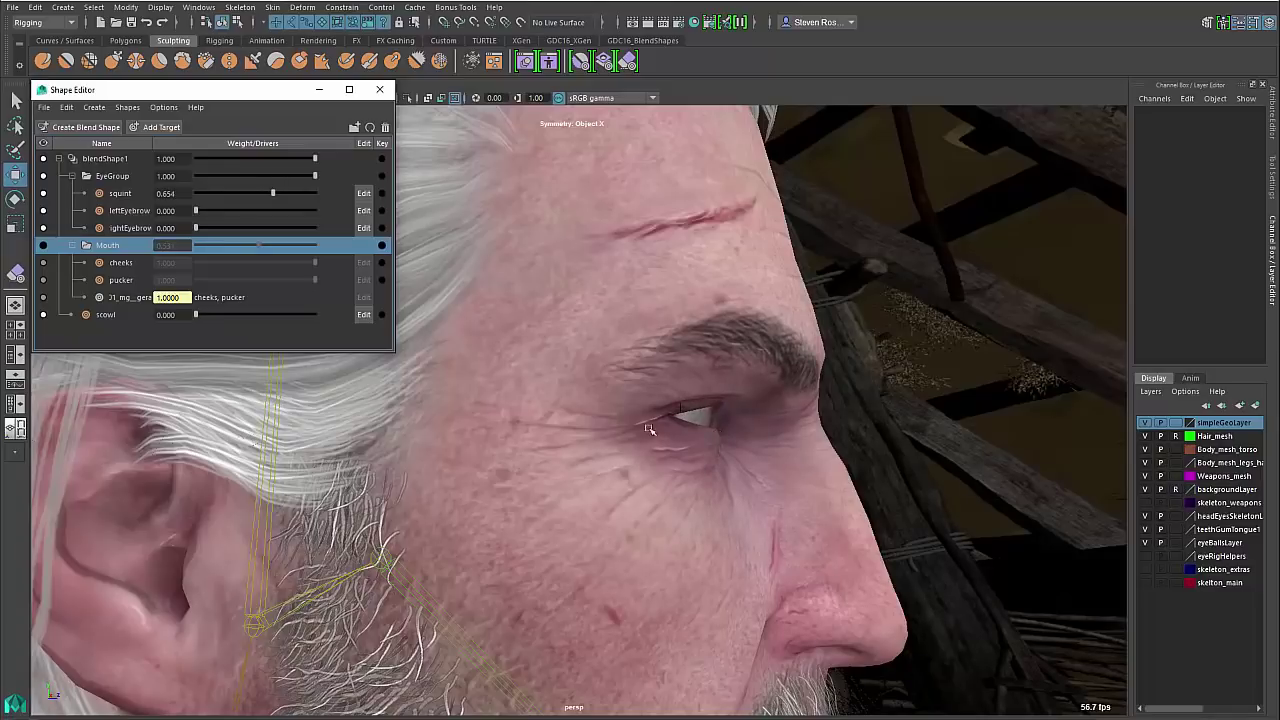
mouse_move(274, 194)
left_mouse_down()
mouse_move(336, 200)
mouse_move(257, 194)
left_mouse_up()
left_click_drag(140, 195, 96, 197)
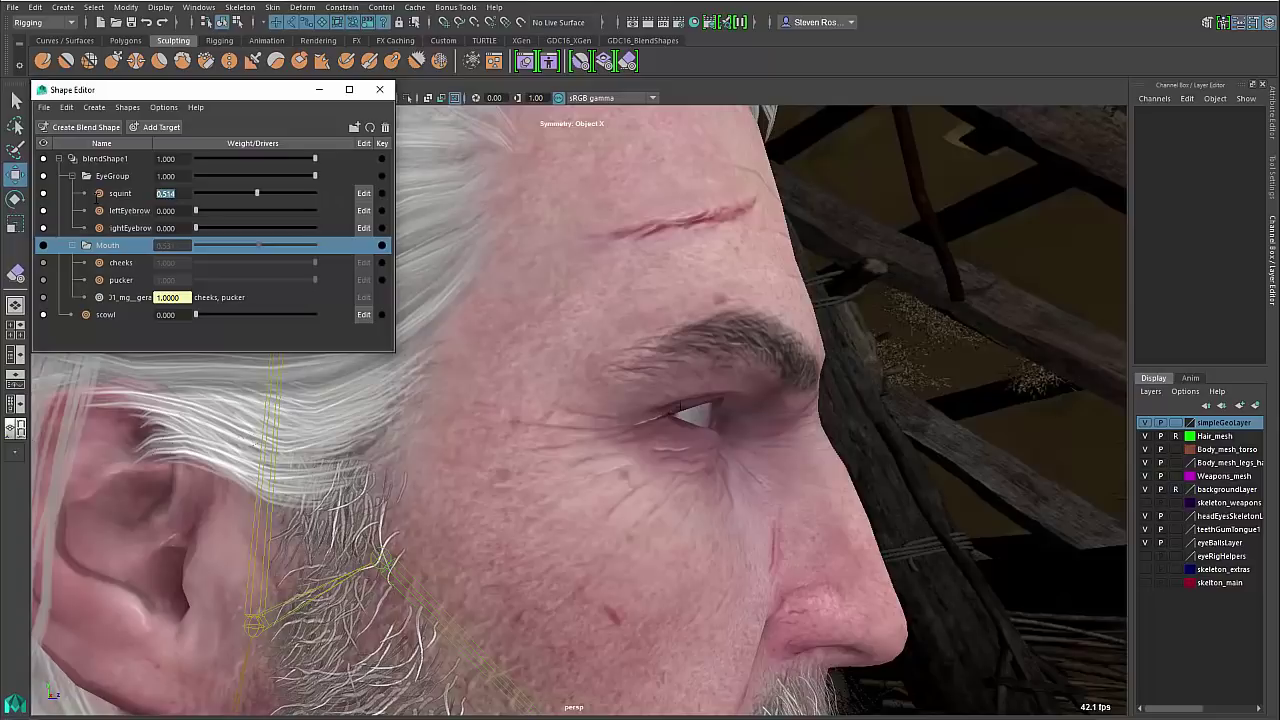
Set the squint target's weight to 0.5 and select the target
type("0.5")
key("Return")
left_click(118, 195)
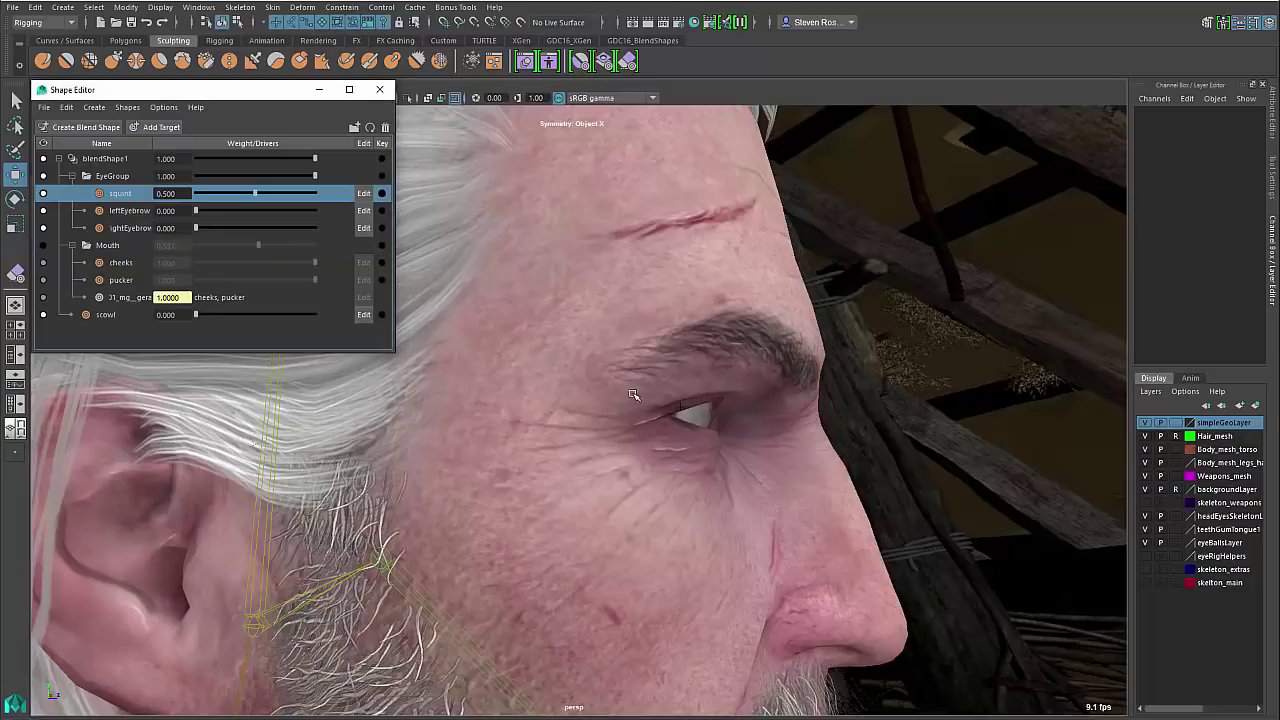
right_click_drag(634, 394, 714, 400, "alt")
left_click_drag(714, 400, 715, 413, "alt")
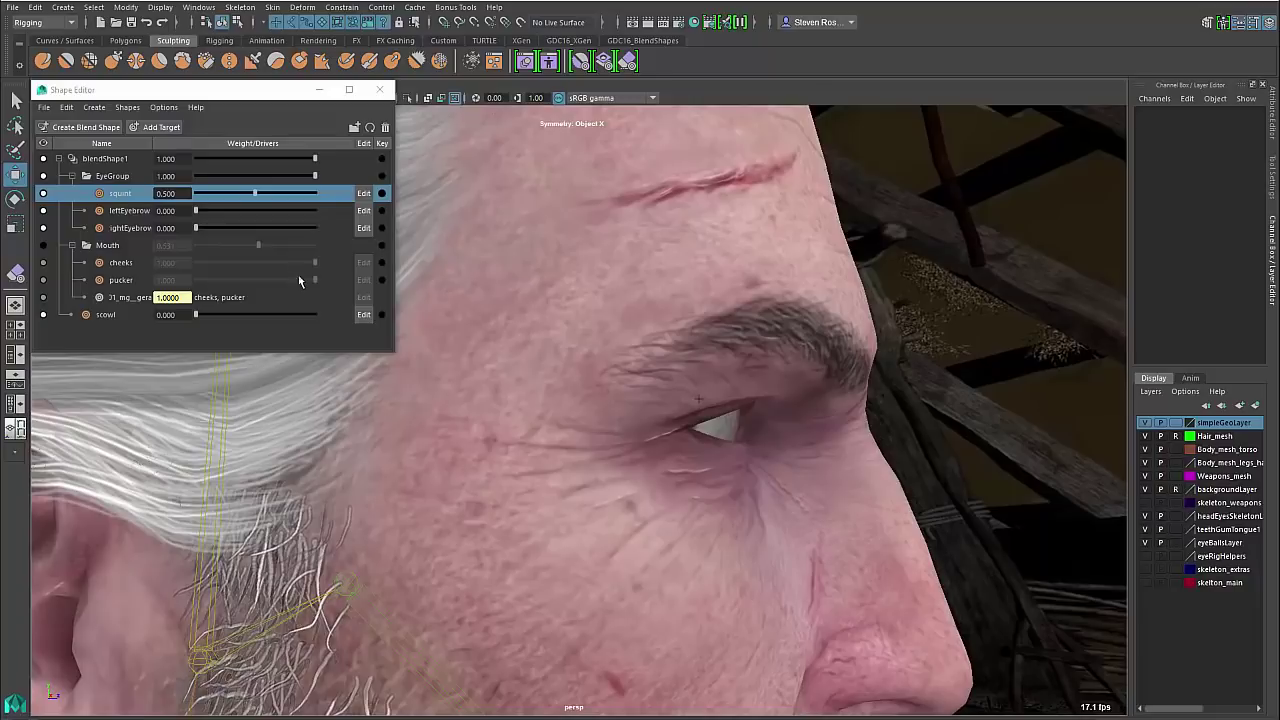
Add a Relative in-between target to squint with a Custom maximum influence weight of 0
right_click(116, 196)
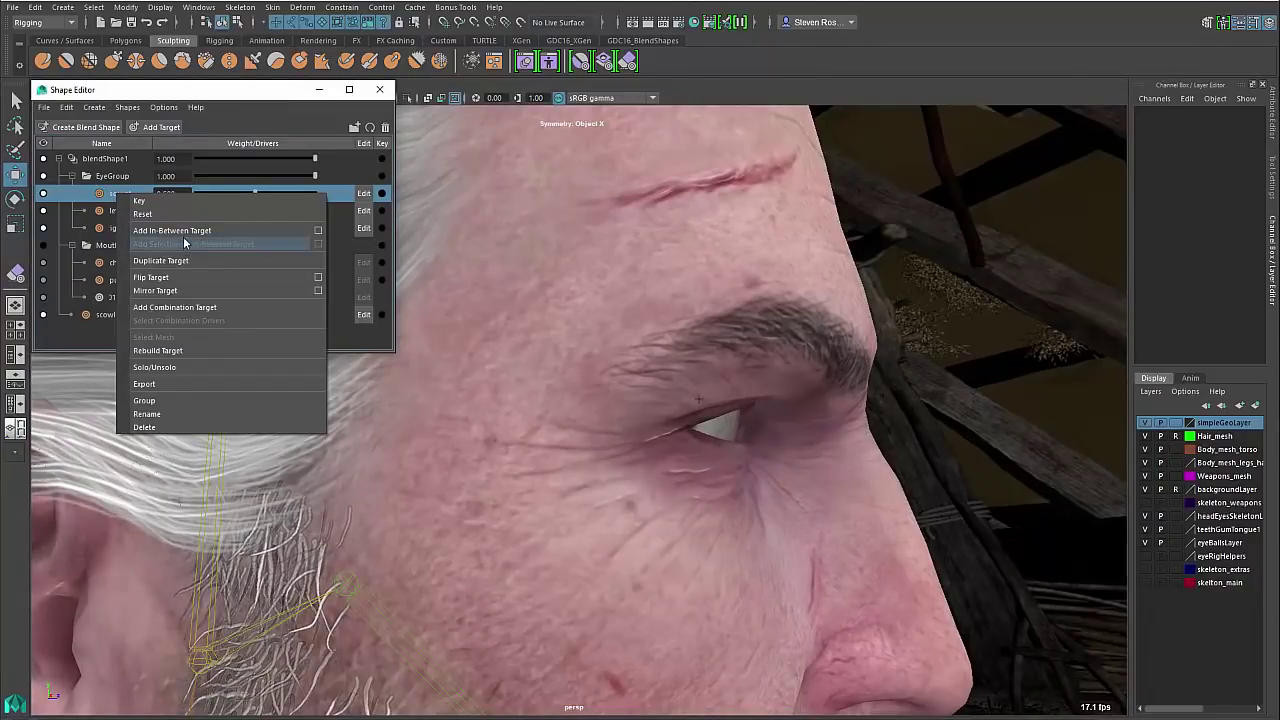
left_click(317, 231)
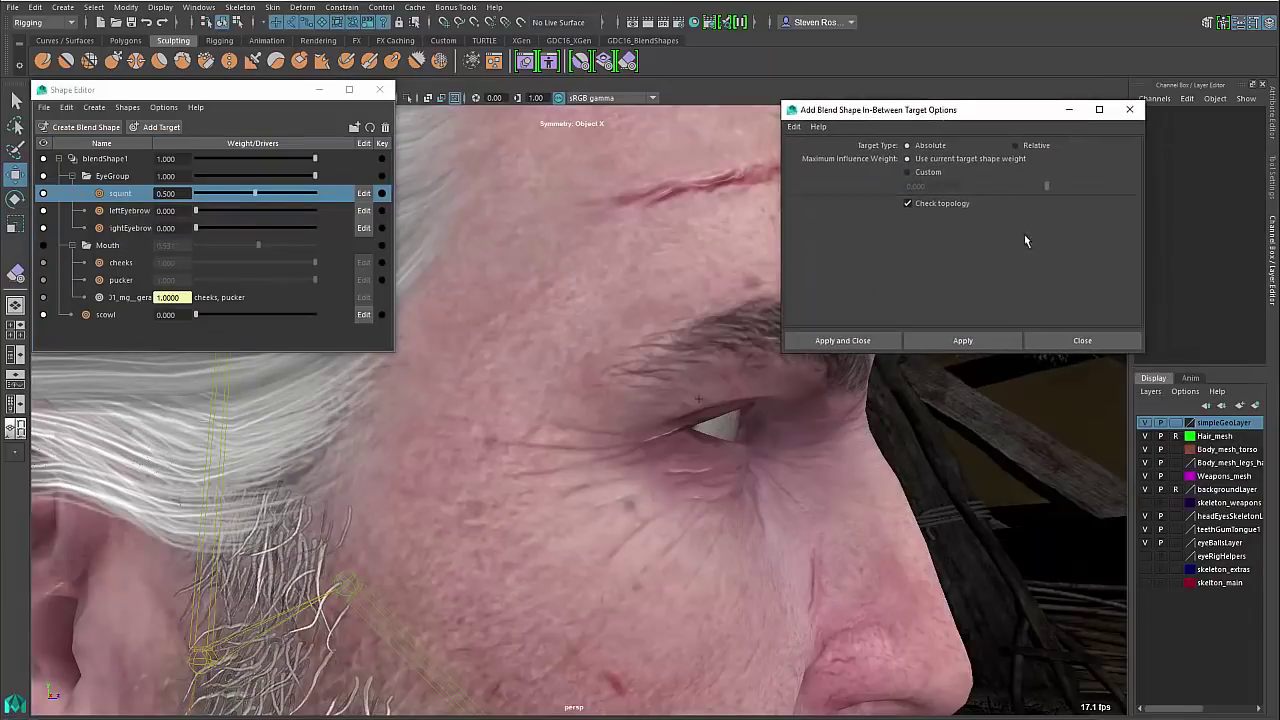
left_click(1013, 146)
left_click(909, 172)
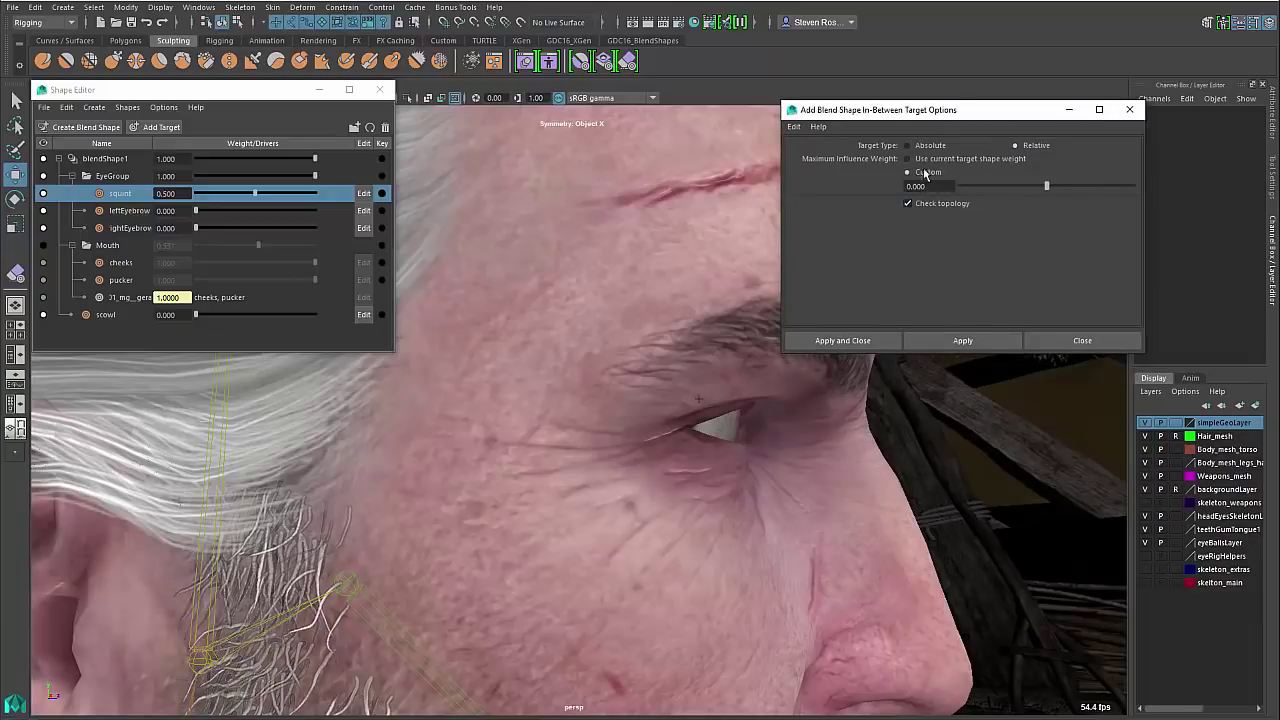
left_click(998, 345)
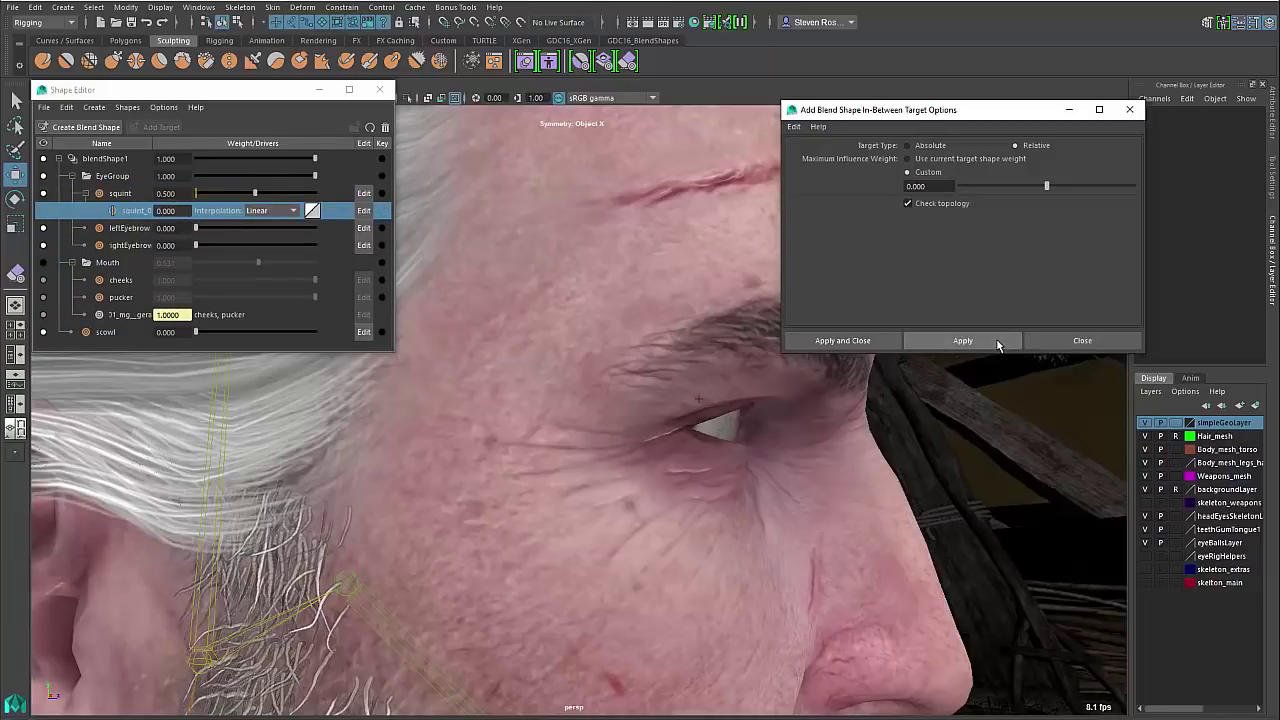
left_click(1078, 341)
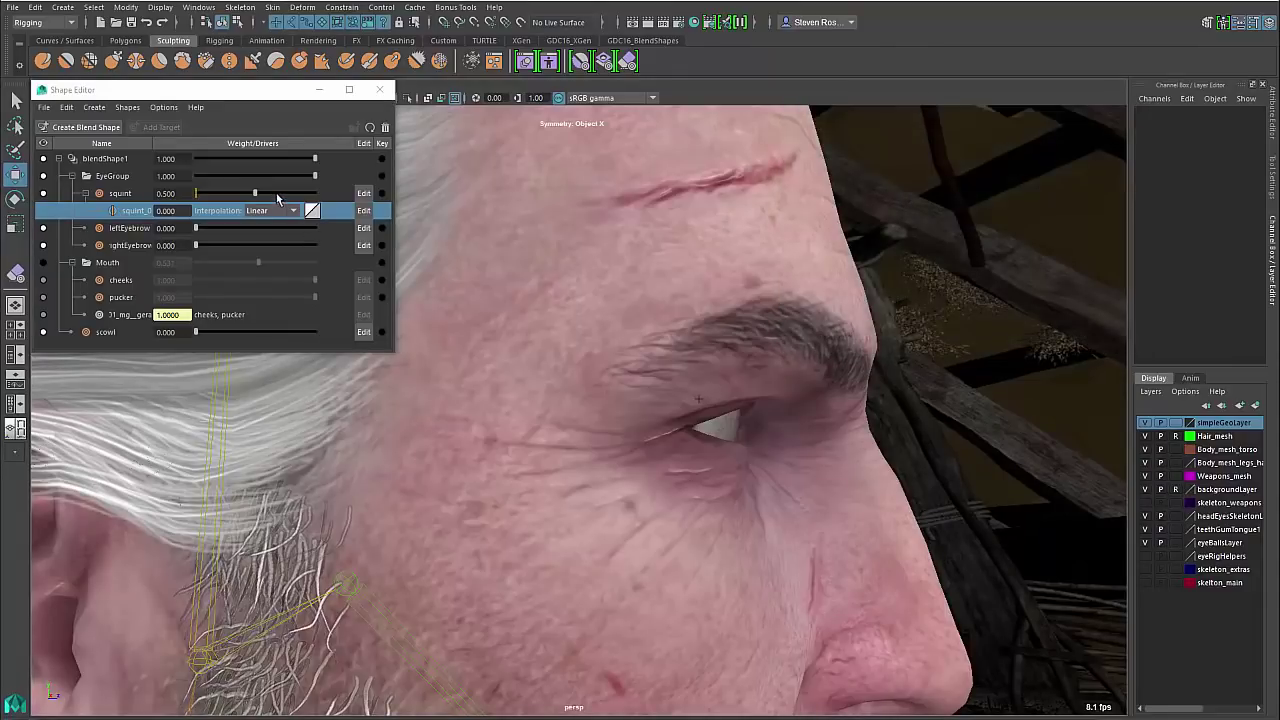
Check the eye with the squint weight lowered to about 0.48, and set the weight back to 0.5
mouse_move(255, 193)
left_mouse_down()
mouse_move(205, 196)
mouse_move(260, 203)
mouse_move(243, 198)
left_mouse_up()
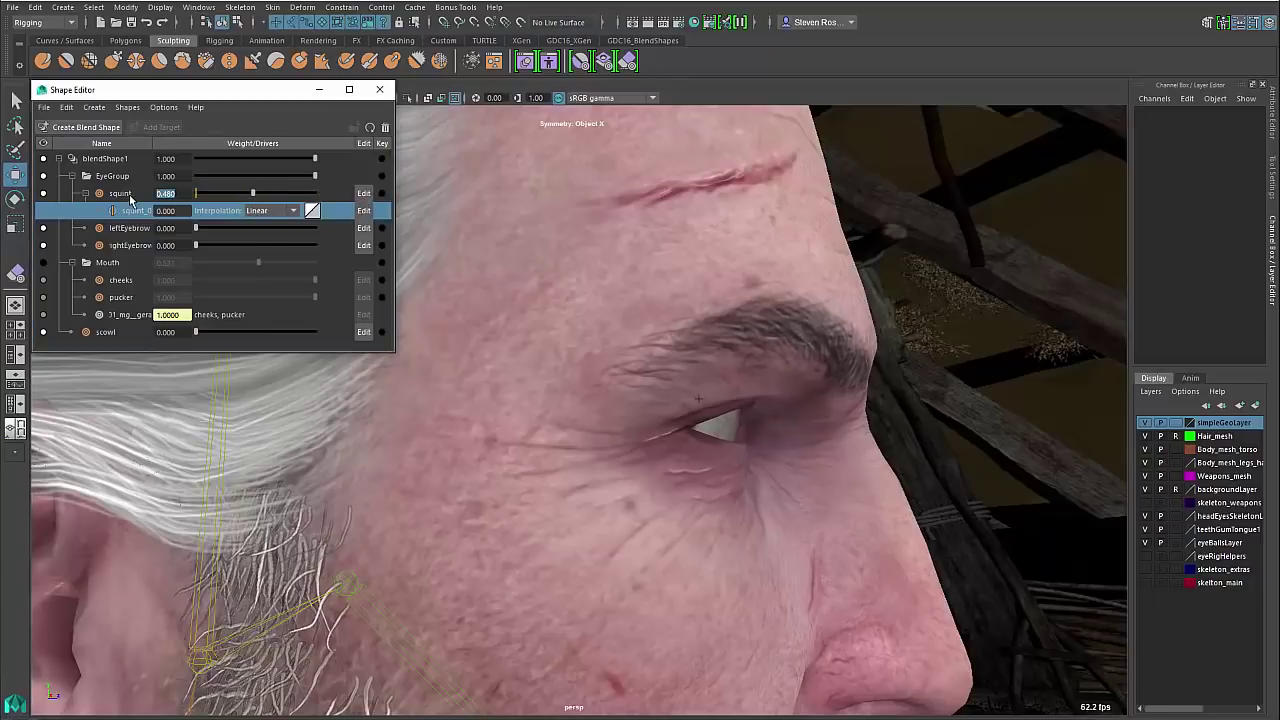
type(".5")
key("Return")
middle_click_drag(669, 427, 657, 408, "alt")
left_click_drag(655, 408, 757, 423, "alt")
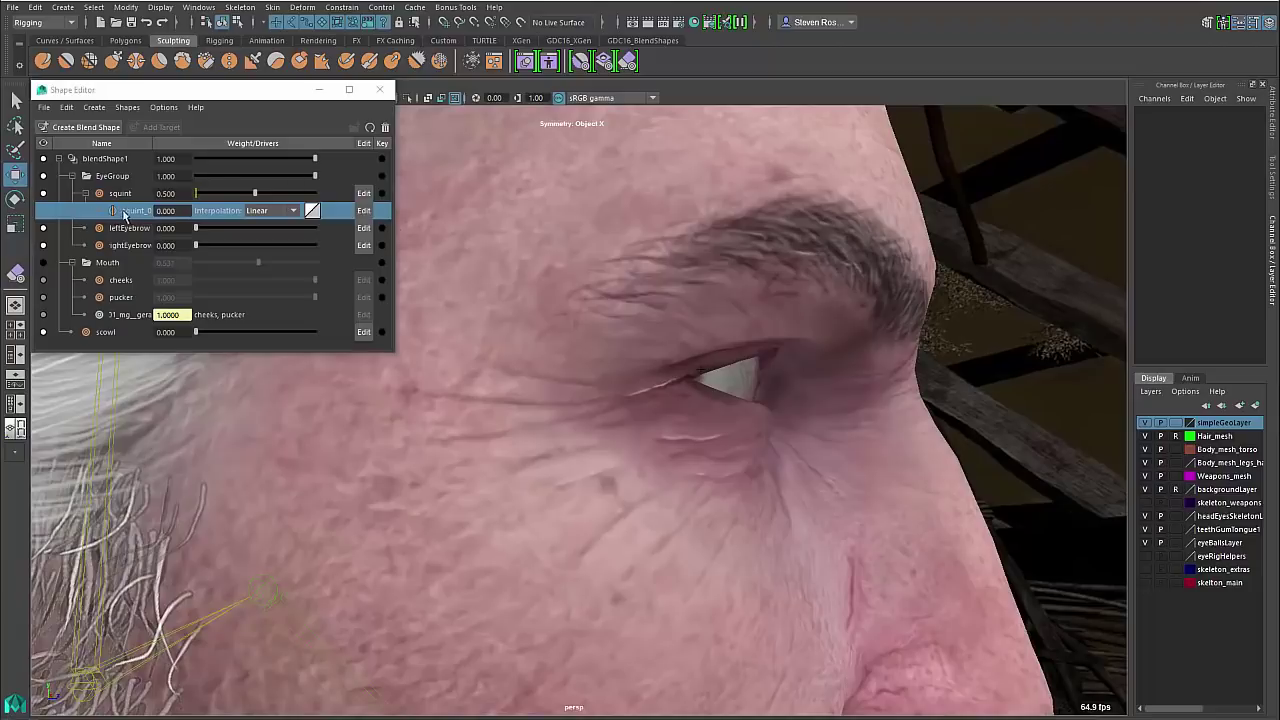
Set the squint in-between target's weight to 0.5 and test squint weights between about 0.43 and 0.51
left_click(364, 210)
left_click_drag(655, 438, 656, 439, "alt")
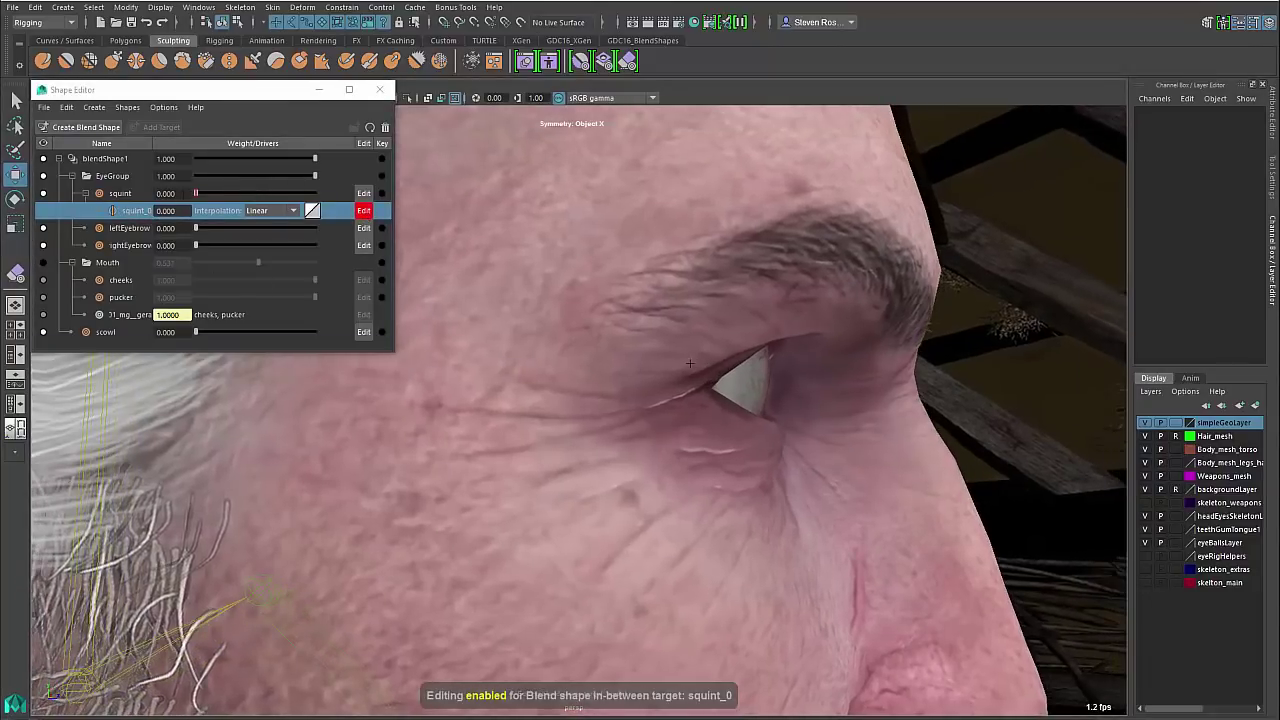
left_click_drag(197, 193, 229, 193)
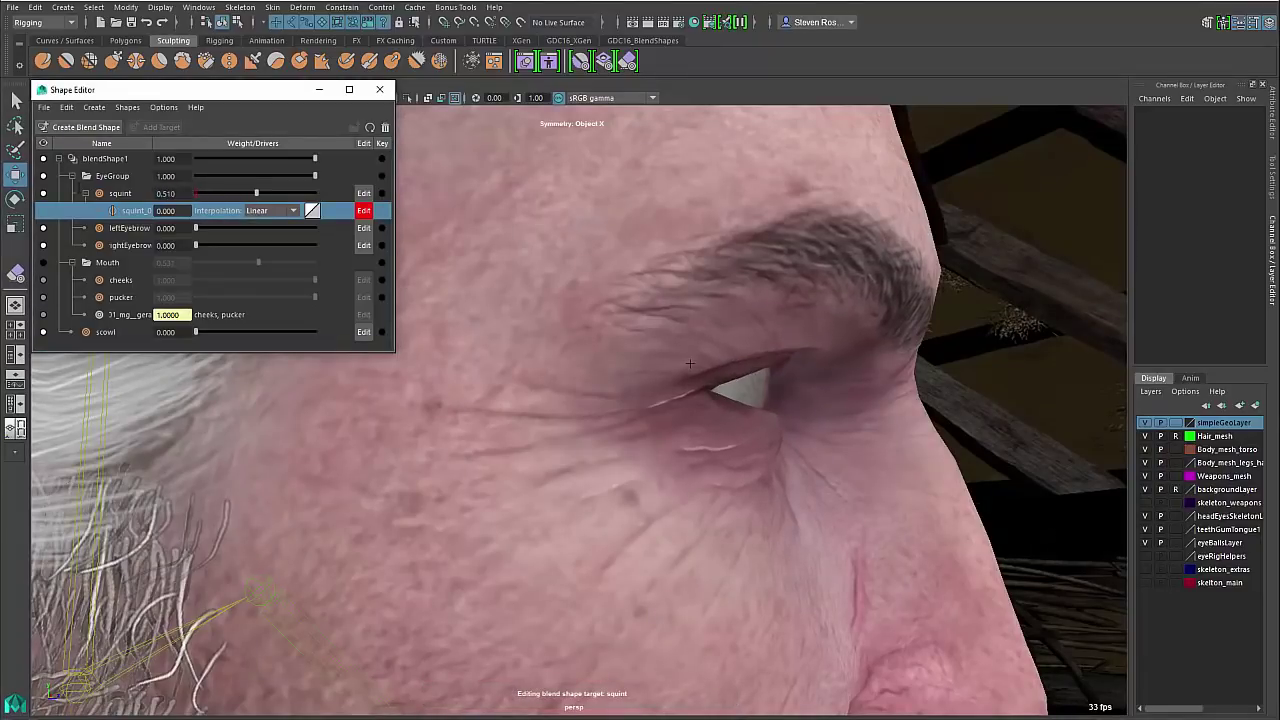
left_click(363, 210)
left_click_drag(176, 213, 137, 213)
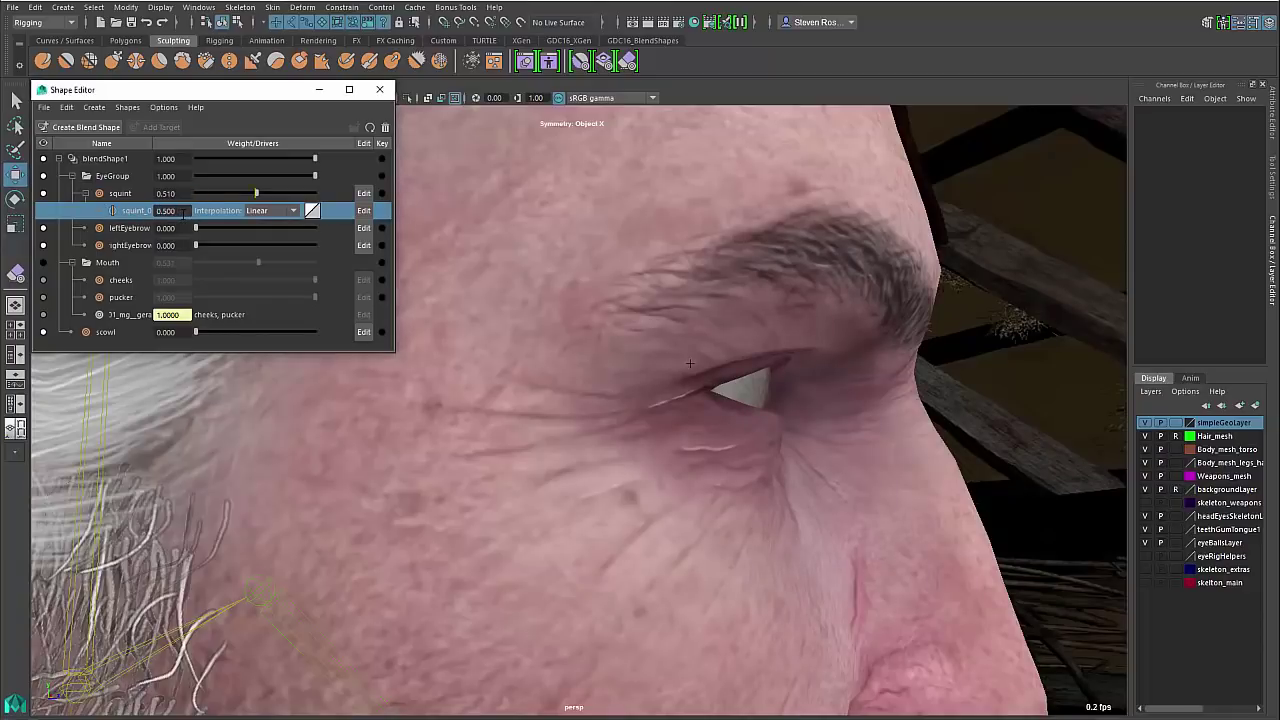
left_click_drag(256, 193, 252, 195)
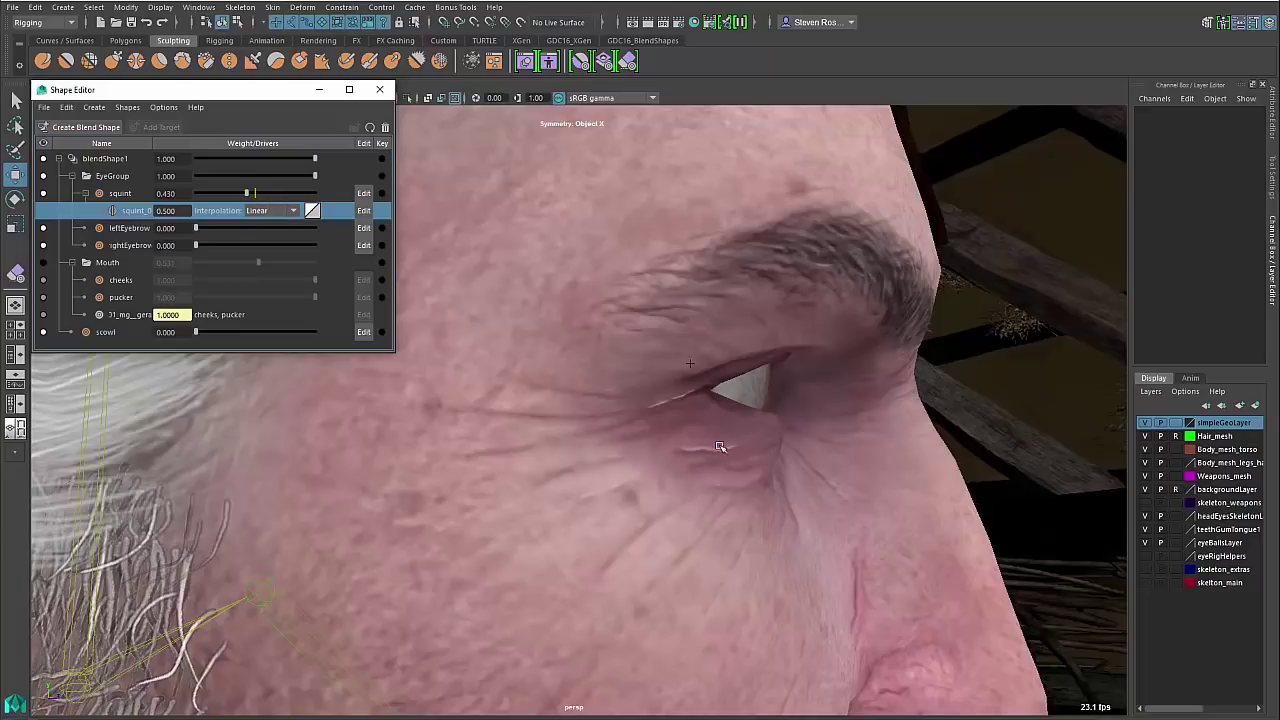
left_click_drag(248, 192, 256, 195)
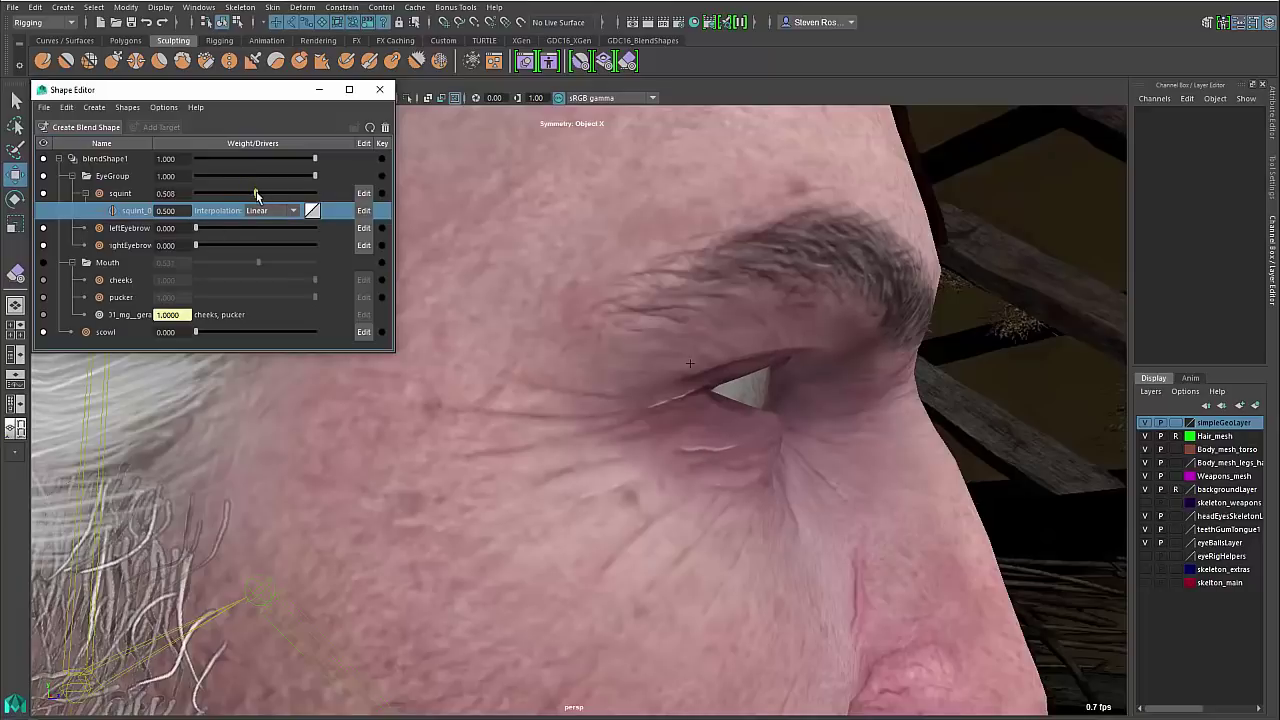
Enable editing on the squint in-between target, select a lower eyelid vertex at the eye's front, and reduce the soft selection radius
left_click(364, 213)
scroll(600, 510, "up", 3)
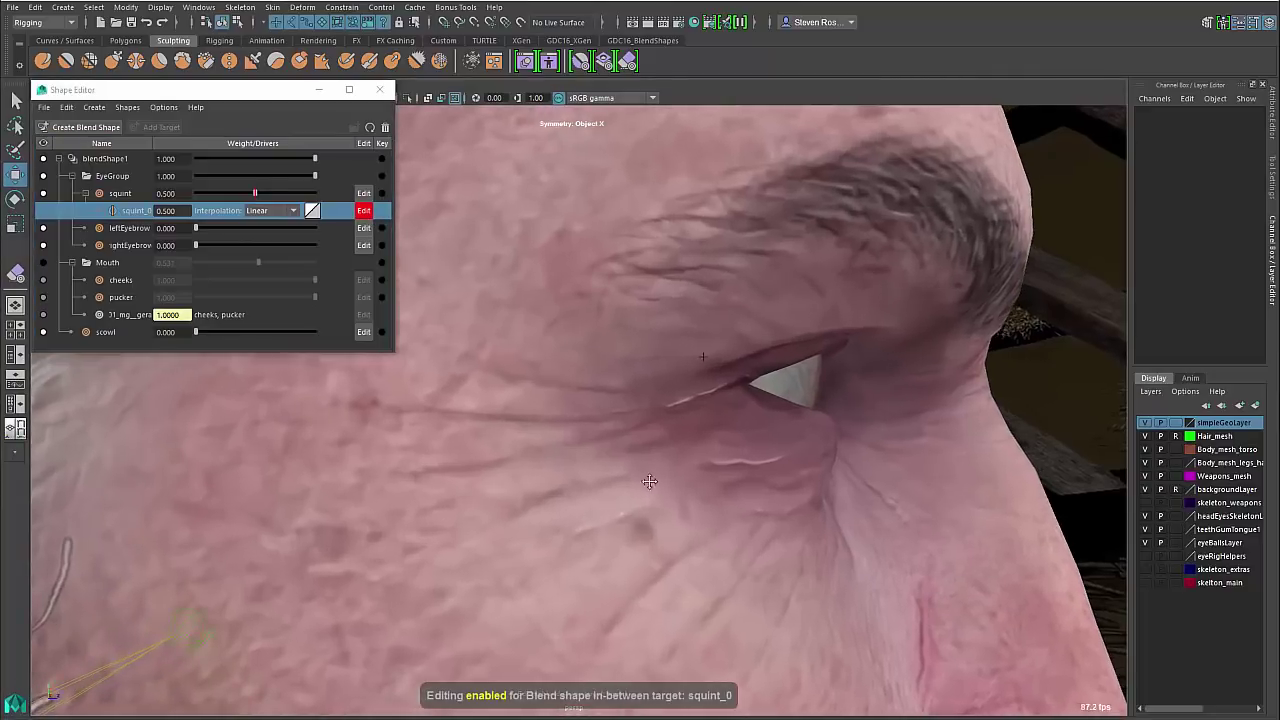
middle_click_drag(649, 481, 634, 486, "alt")
key("F9")
left_click(755, 423)
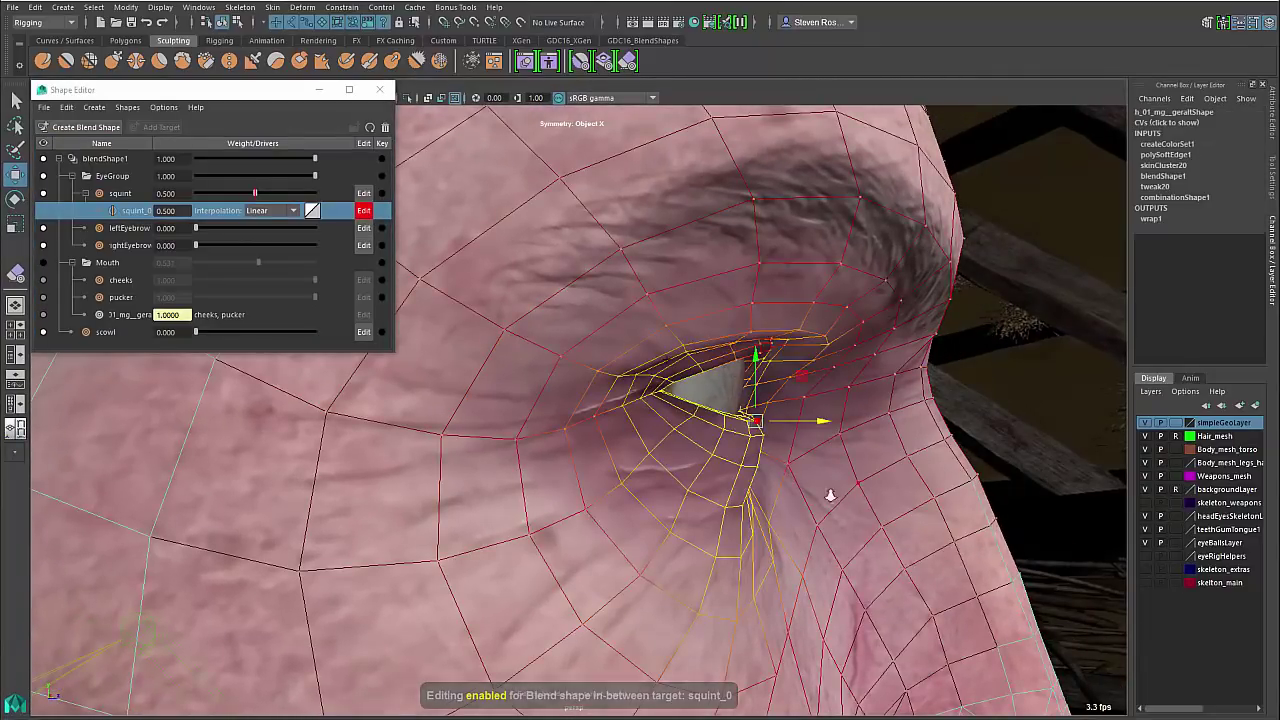
right_click_drag(830, 495, 762, 475, "alt")
key("b")
left_click_drag(775, 475, 453, 453)
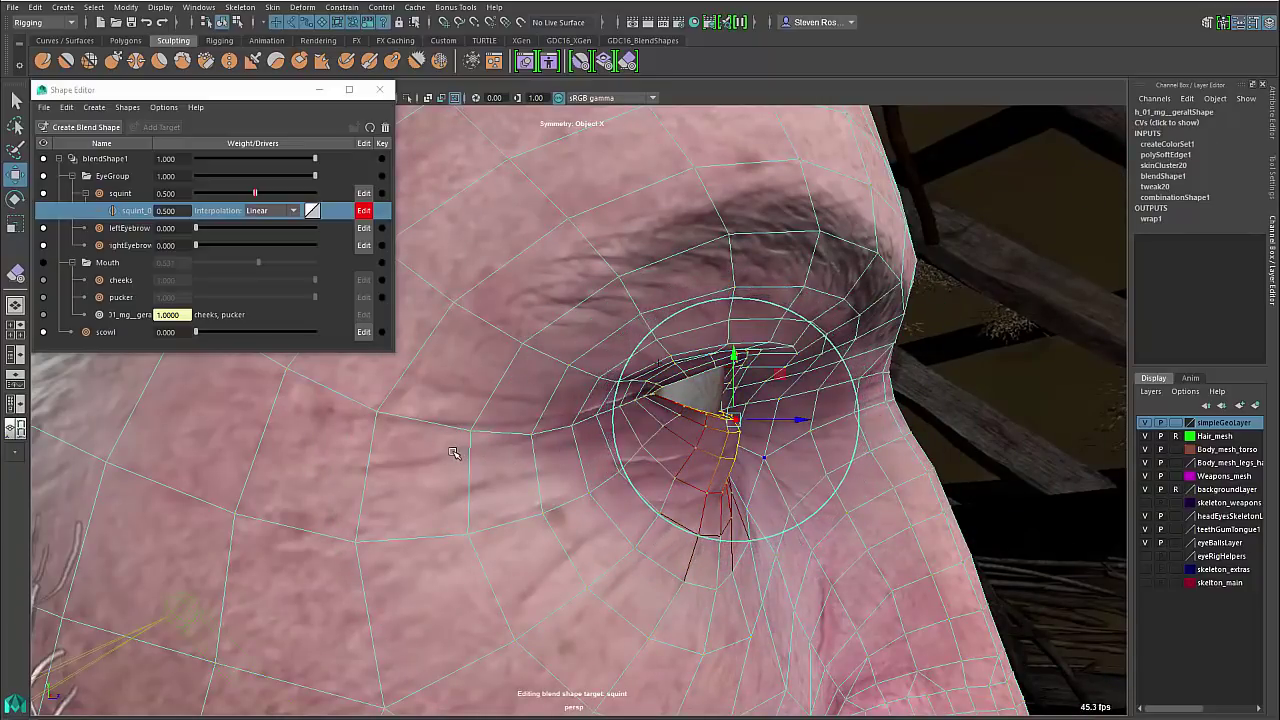
Reshape the in-between by moving the lower and upper eyelid vertices to fit around the eyeball
left_click_drag(586, 472, 606, 486, "alt")
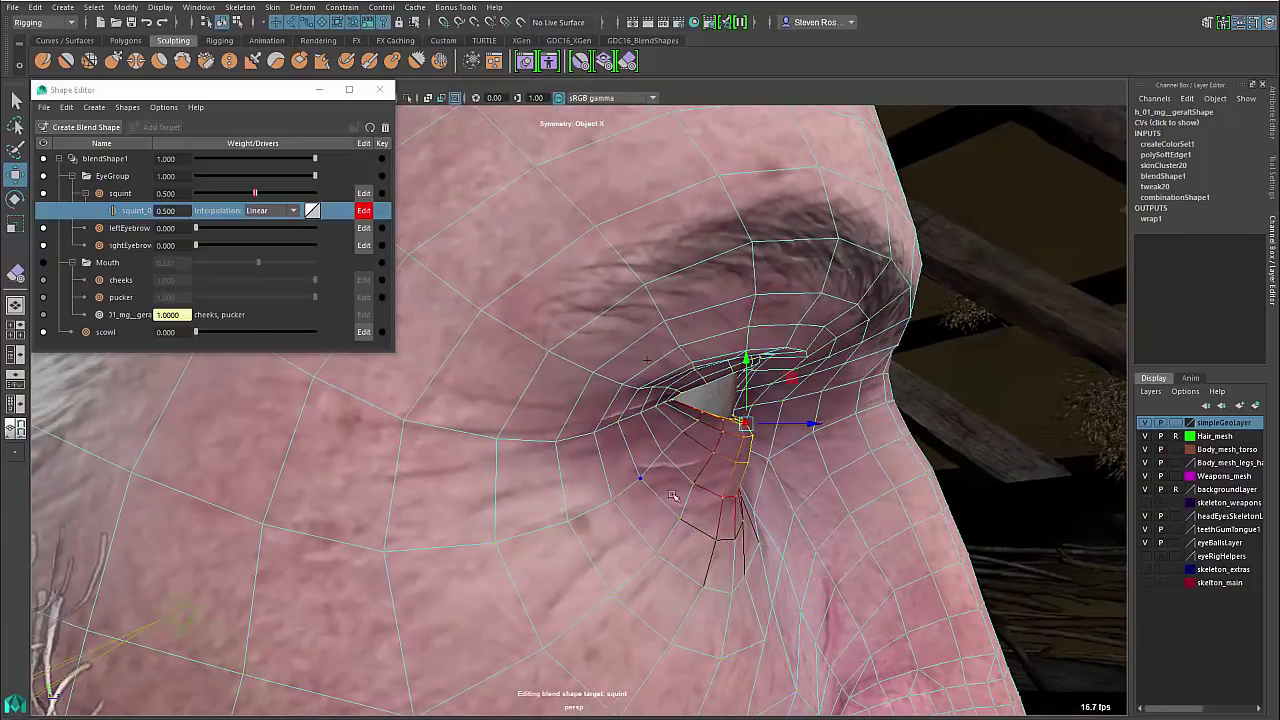
left_click_drag(757, 424, 772, 426)
left_click_drag(735, 378, 771, 411, "alt")
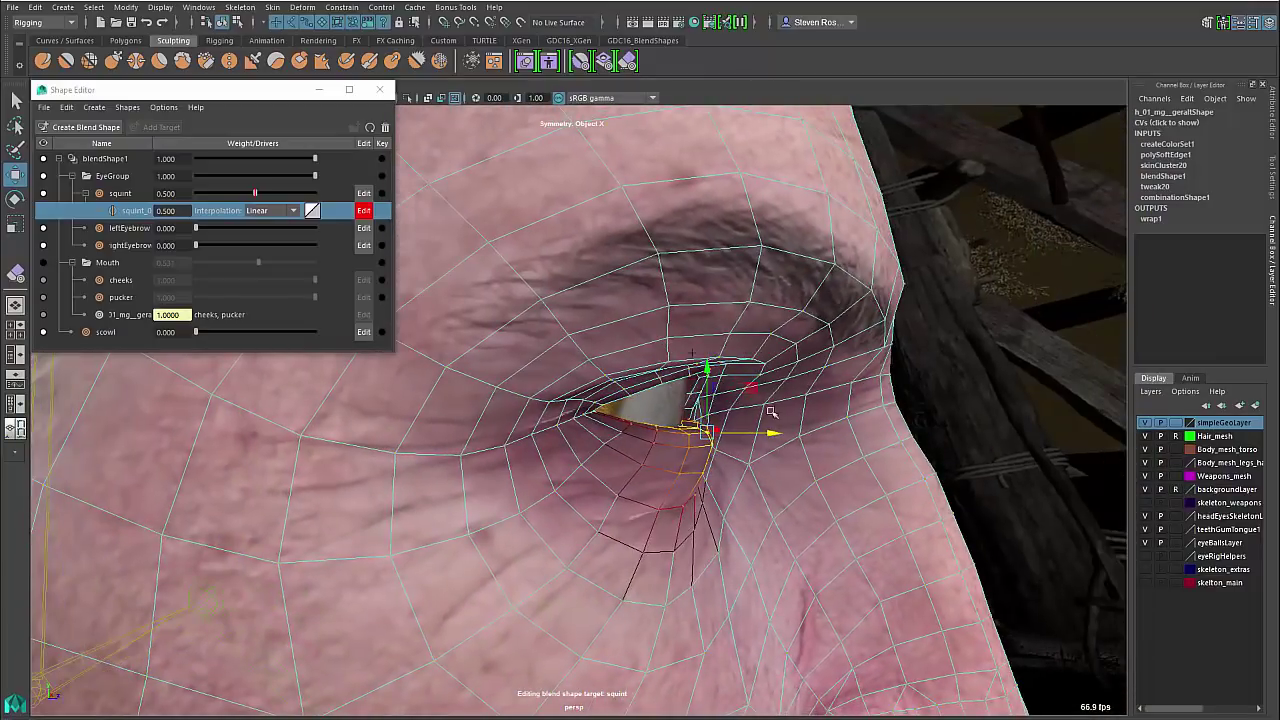
left_click_drag(692, 374, 815, 410, "alt")
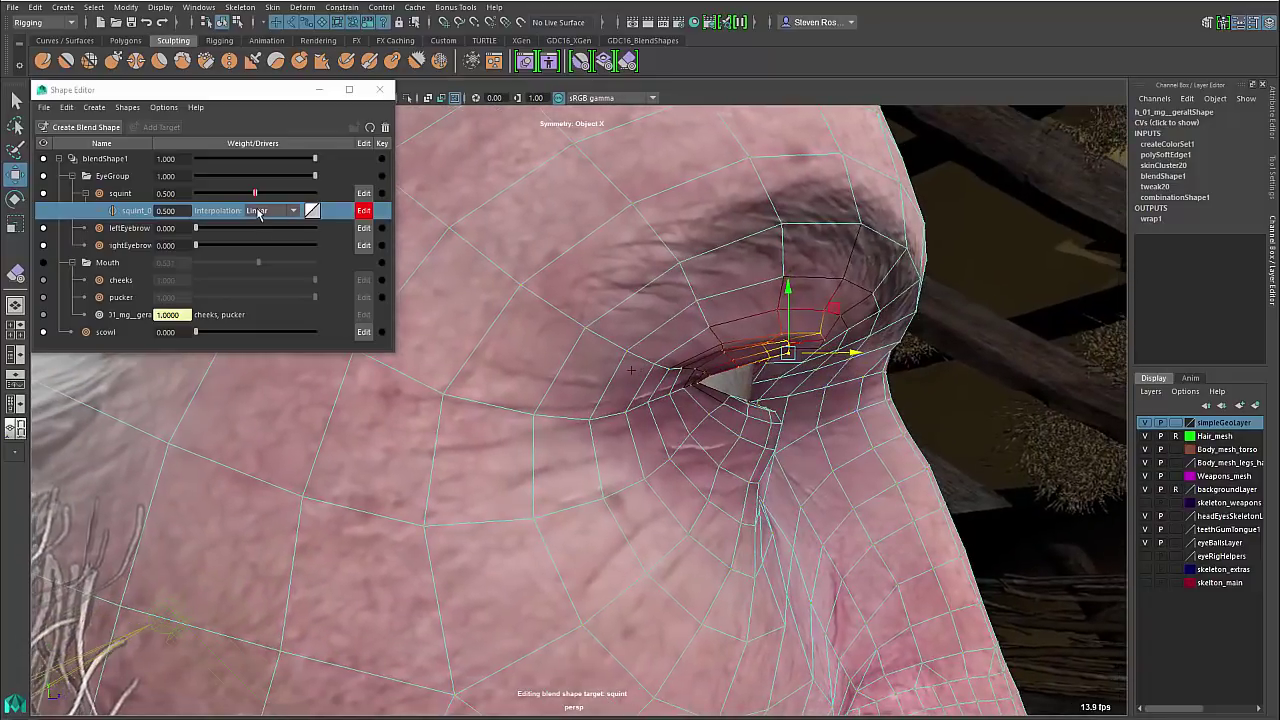
Scrub the squint weight to check the eyelid transition, and set the in-between target's interpolation to Smooth
left_click_drag(255, 193, 303, 191)
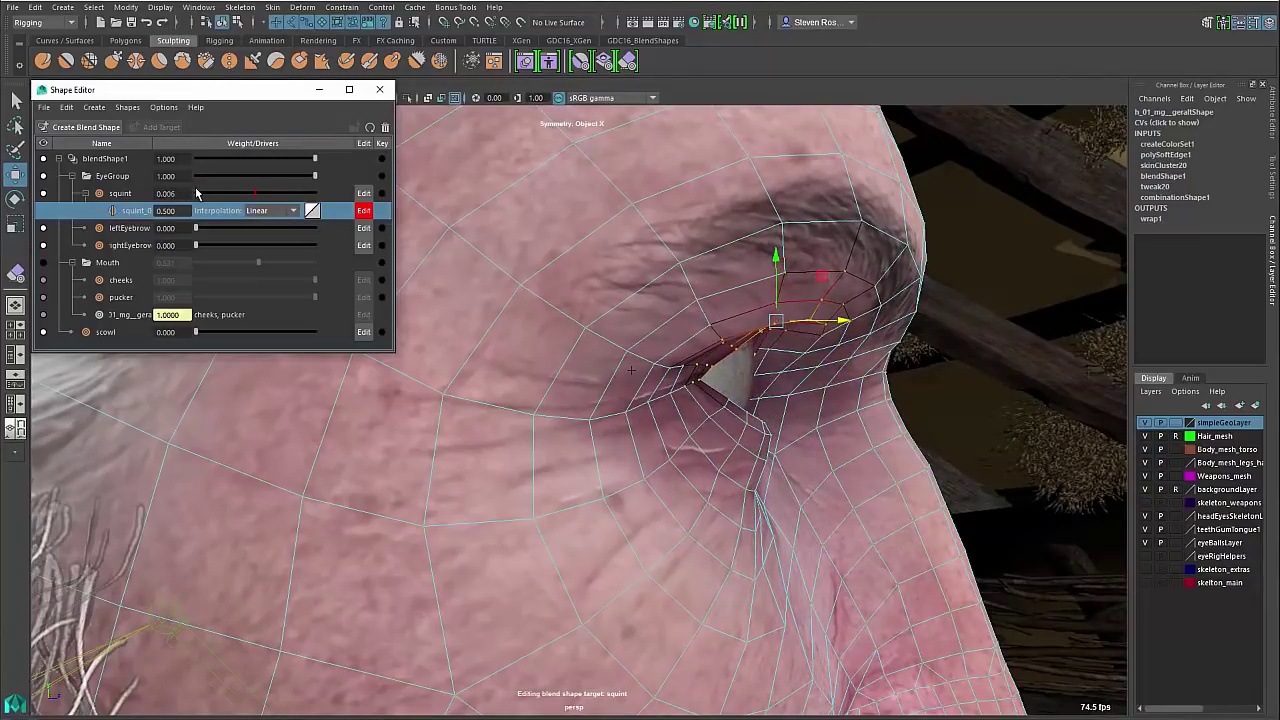
left_click_drag(195, 193, 255, 216)
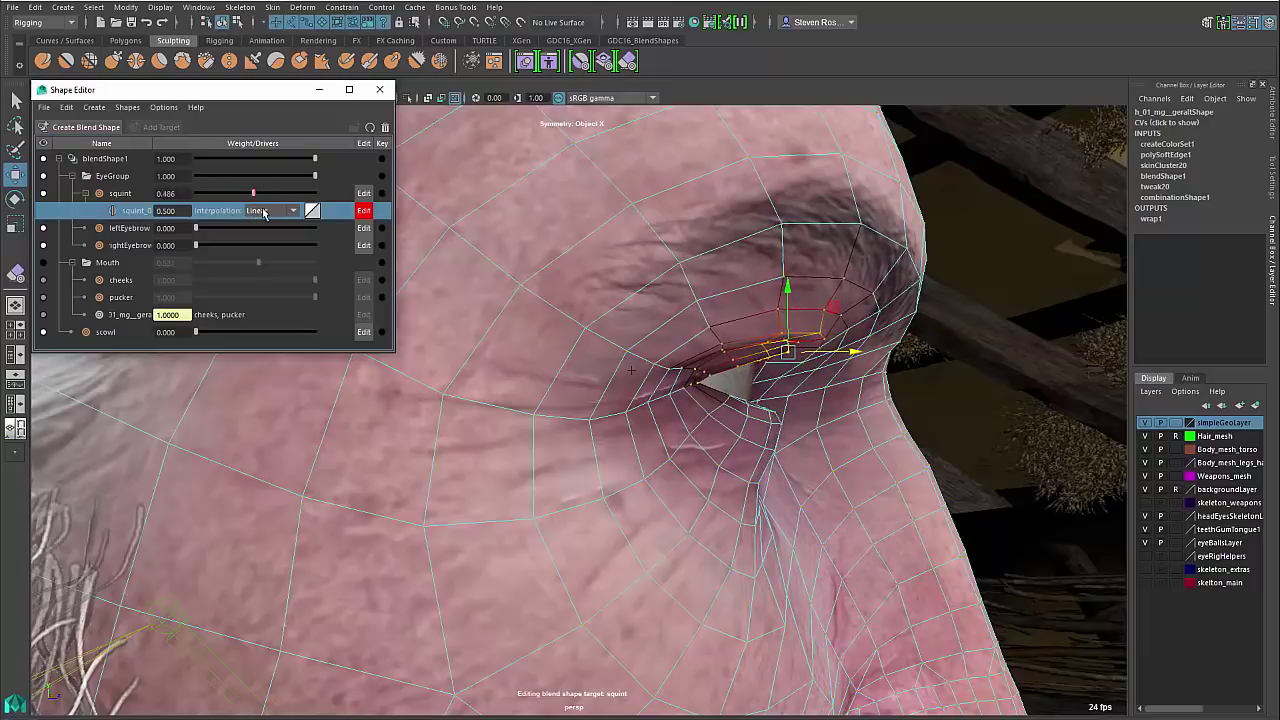
left_click(264, 212)
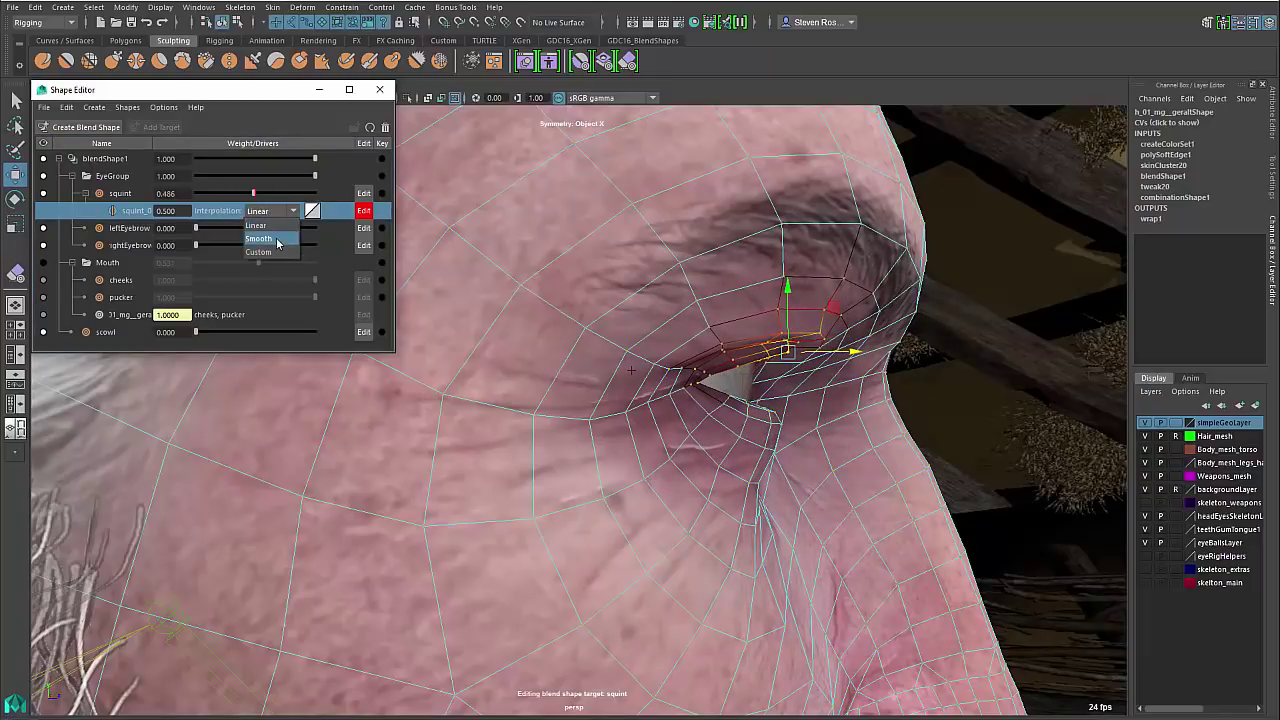
left_click(279, 238)
mouse_move(255, 198)
left_mouse_down()
mouse_move(172, 193)
mouse_move(308, 194)
mouse_move(196, 196)
mouse_move(320, 206)
mouse_move(264, 197)
left_mouse_up()
Compare the in-between's Linear and Smooth falloff curves, and customise the Smooth curve by shifting its upper control point slightly left
left_click(312, 210)
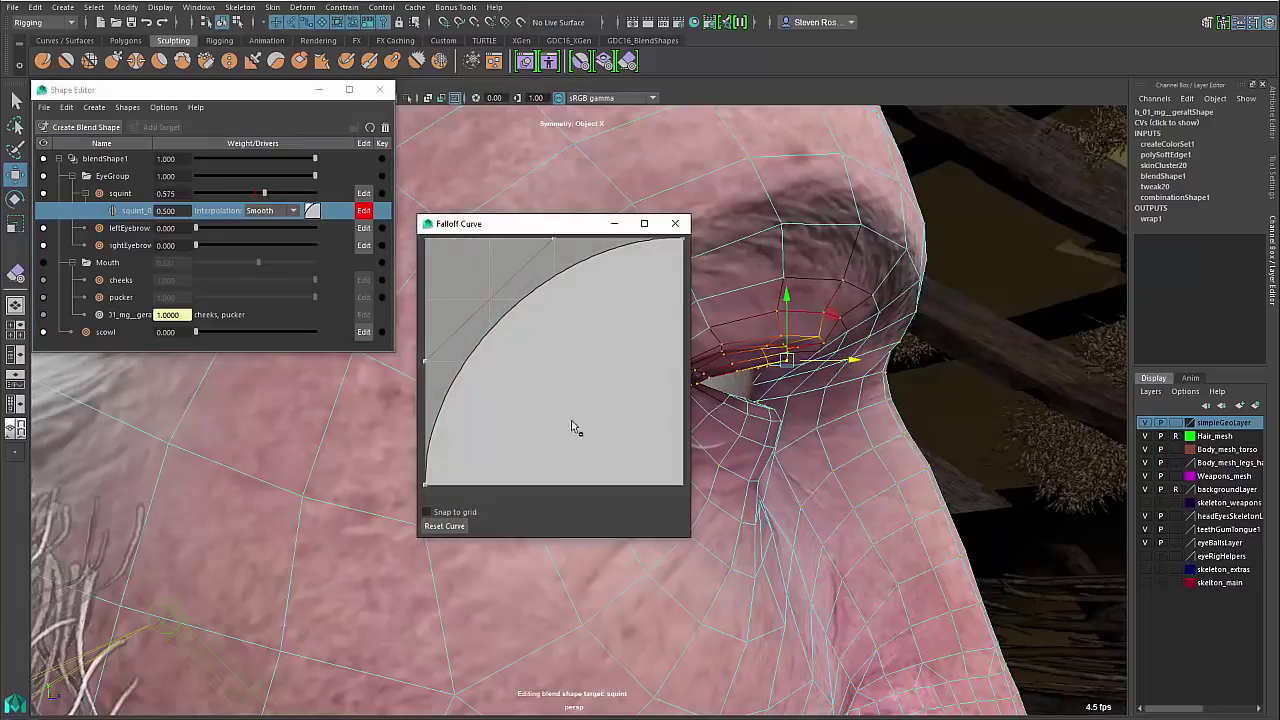
left_click(270, 210)
left_click(270, 229)
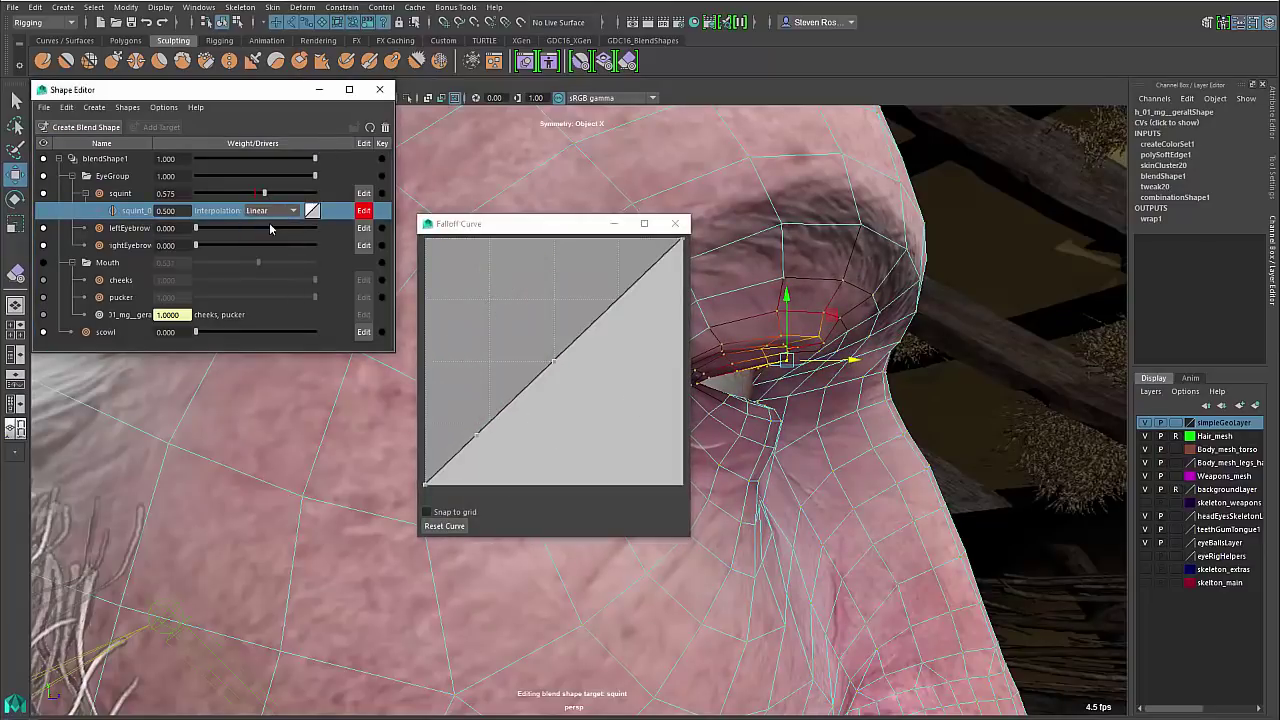
left_click(272, 211)
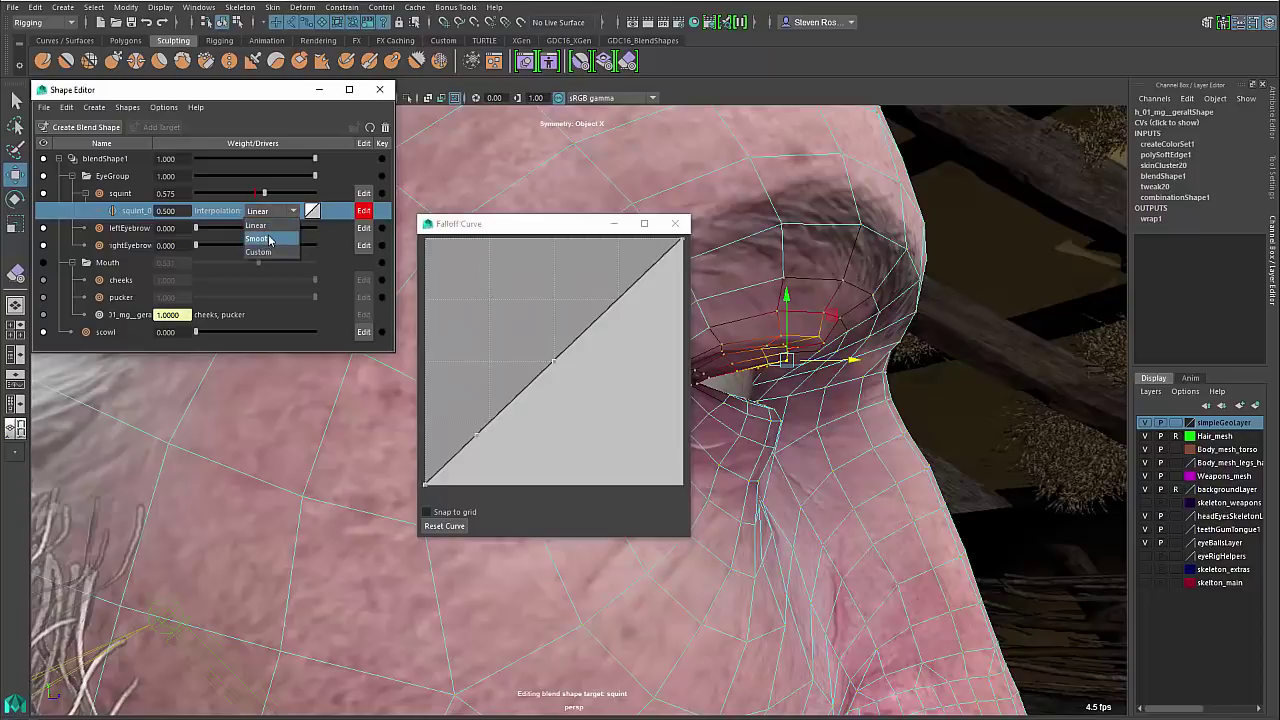
left_click(259, 238)
mouse_move(555, 245)
left_mouse_down()
mouse_move(560, 297)
mouse_move(557, 229)
mouse_move(543, 226)
left_mouse_up()
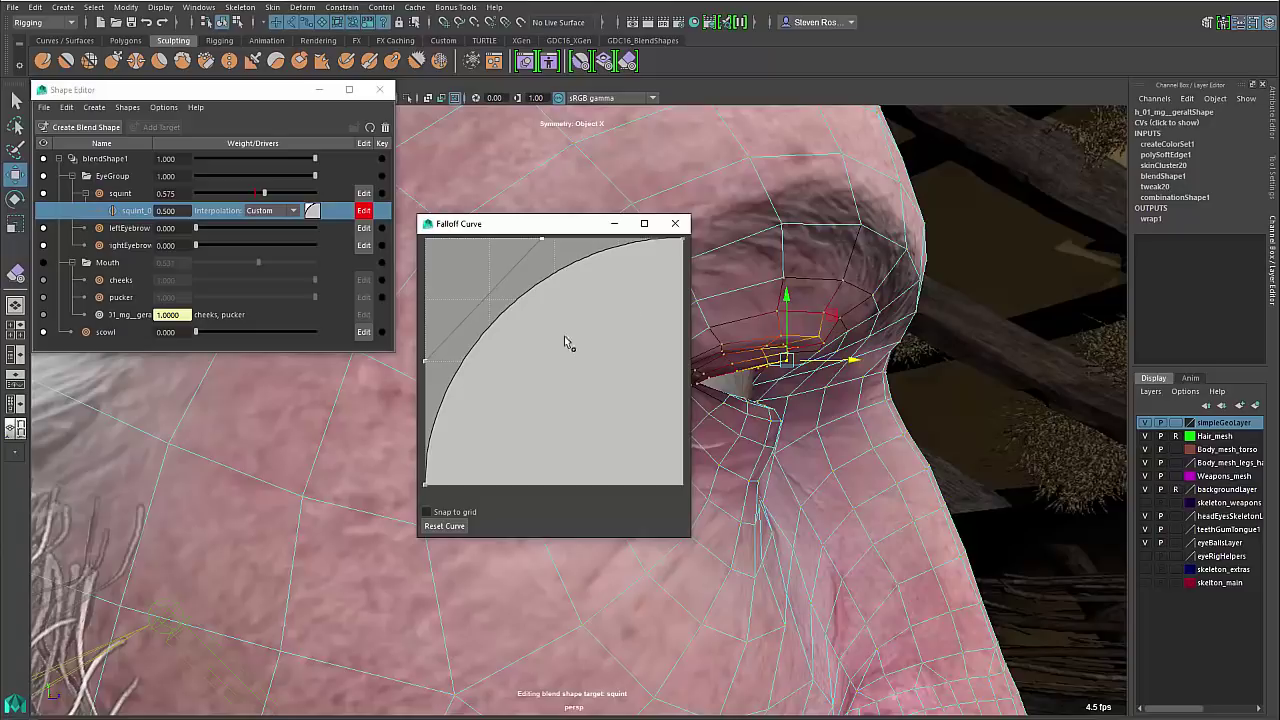
left_click(675, 223)
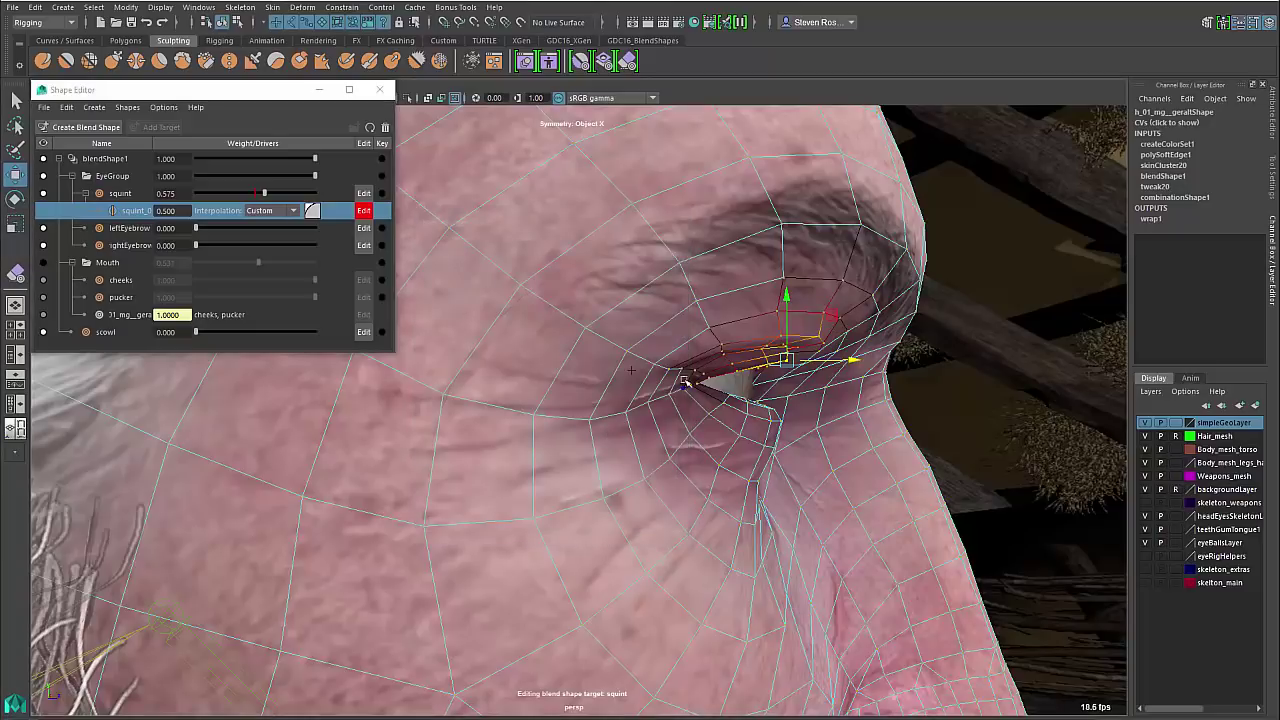
Return to object selection with nothing selected, set the squint weight to 0.5, and turn off editing of the in-between target
right_click_drag(817, 308, 908, 299)
left_click(988, 346)
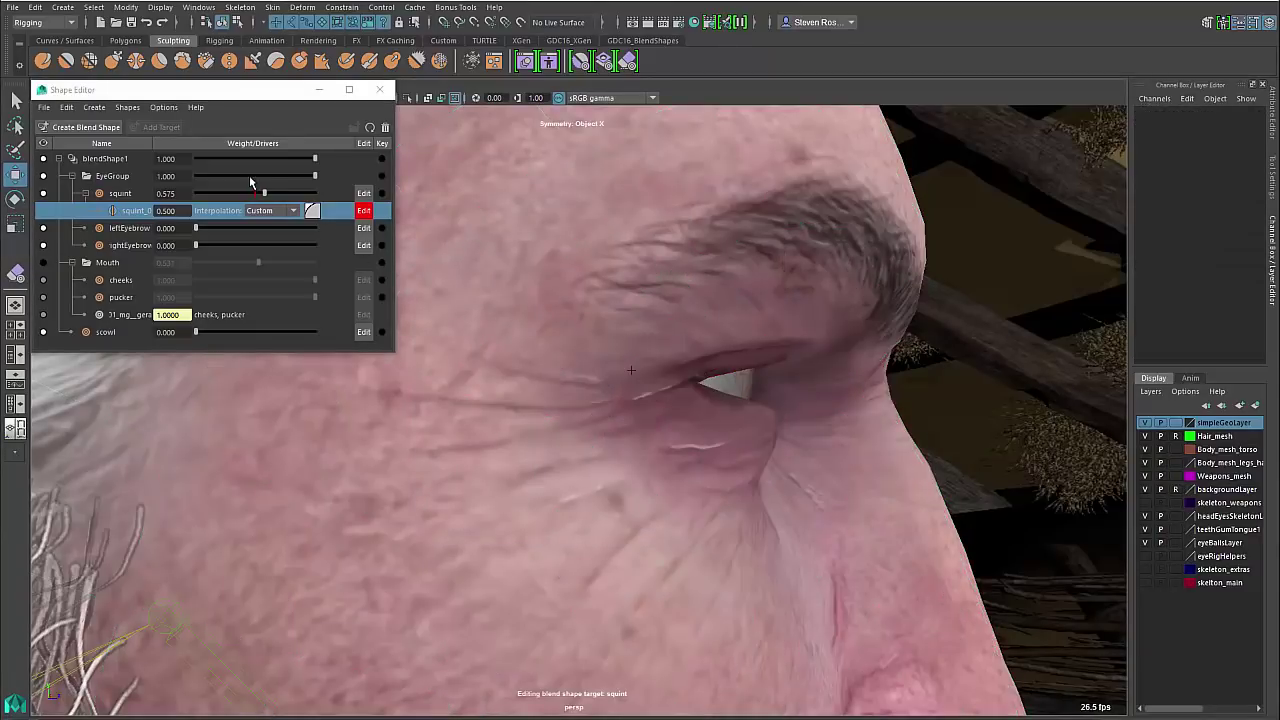
mouse_move(265, 193)
left_mouse_down()
mouse_move(216, 190)
mouse_move(315, 200)
mouse_move(152, 191)
mouse_move(312, 203)
mouse_move(200, 194)
mouse_move(257, 196)
left_mouse_up()
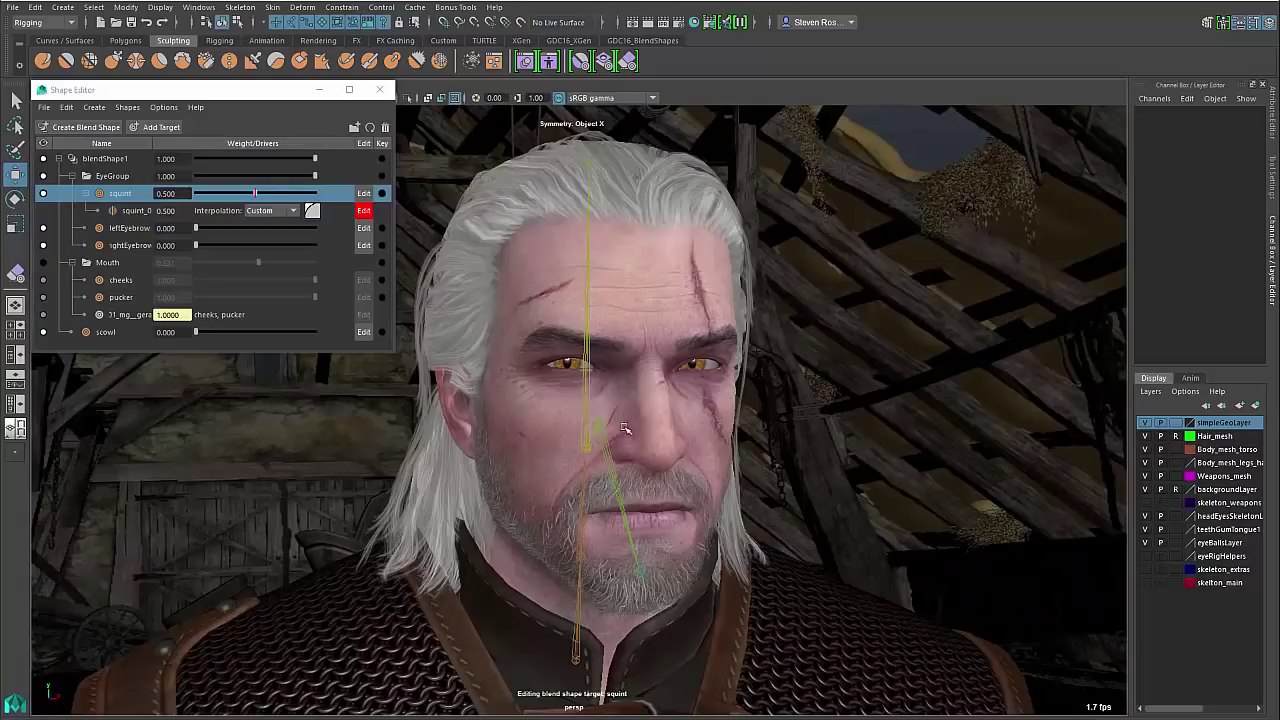
left_click_drag(341, 490, 368, 481, "alt")
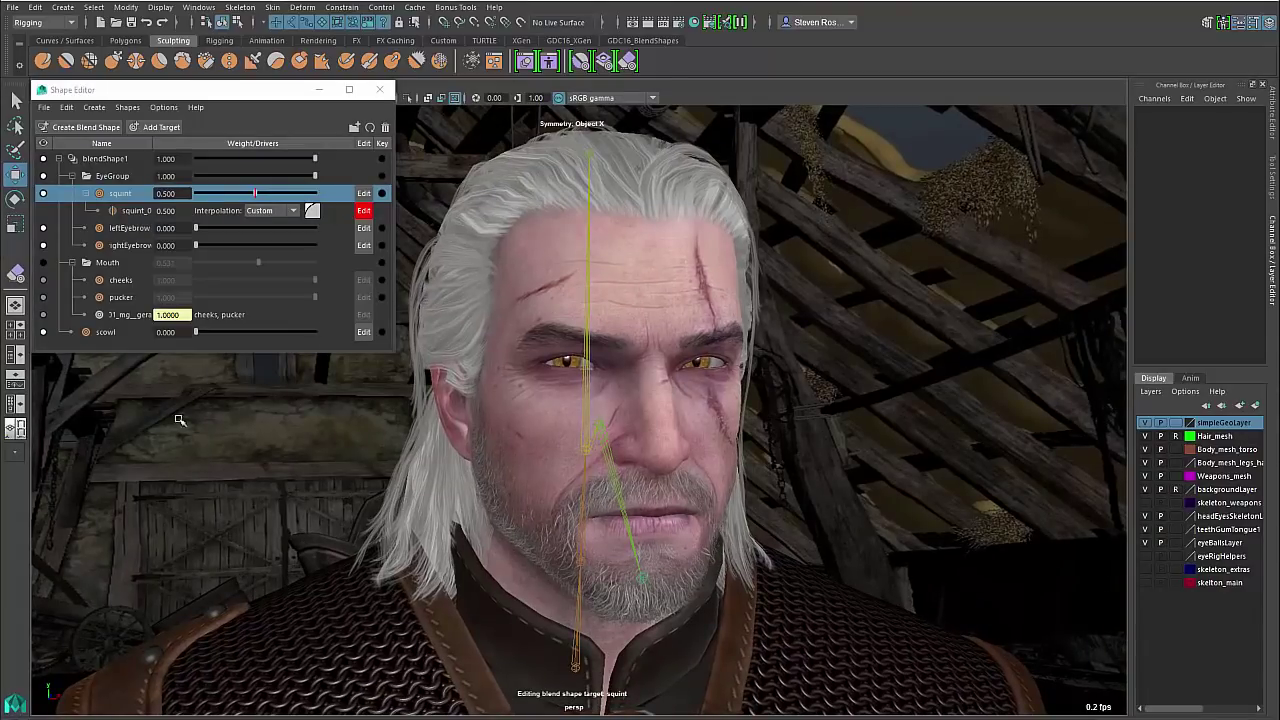
left_click(360, 210)
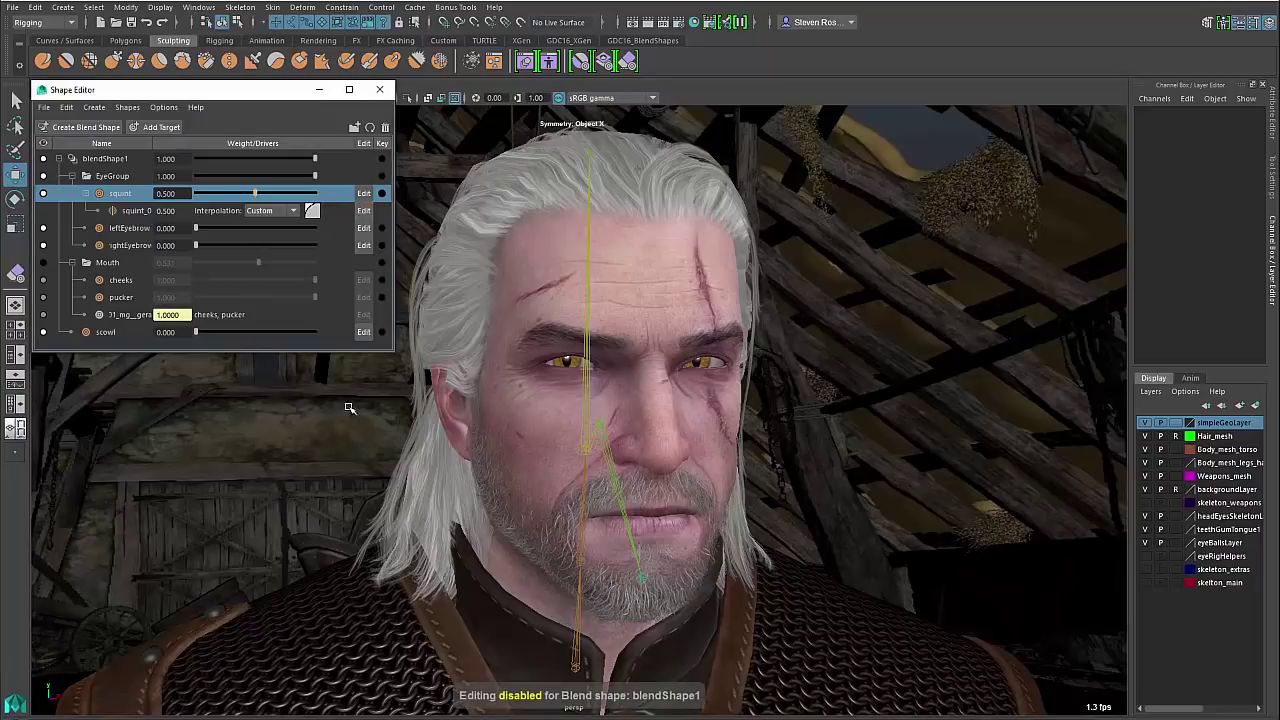
Switch the Mouth group's visibility back on and lower its overall weight to 0
left_click(43, 262)
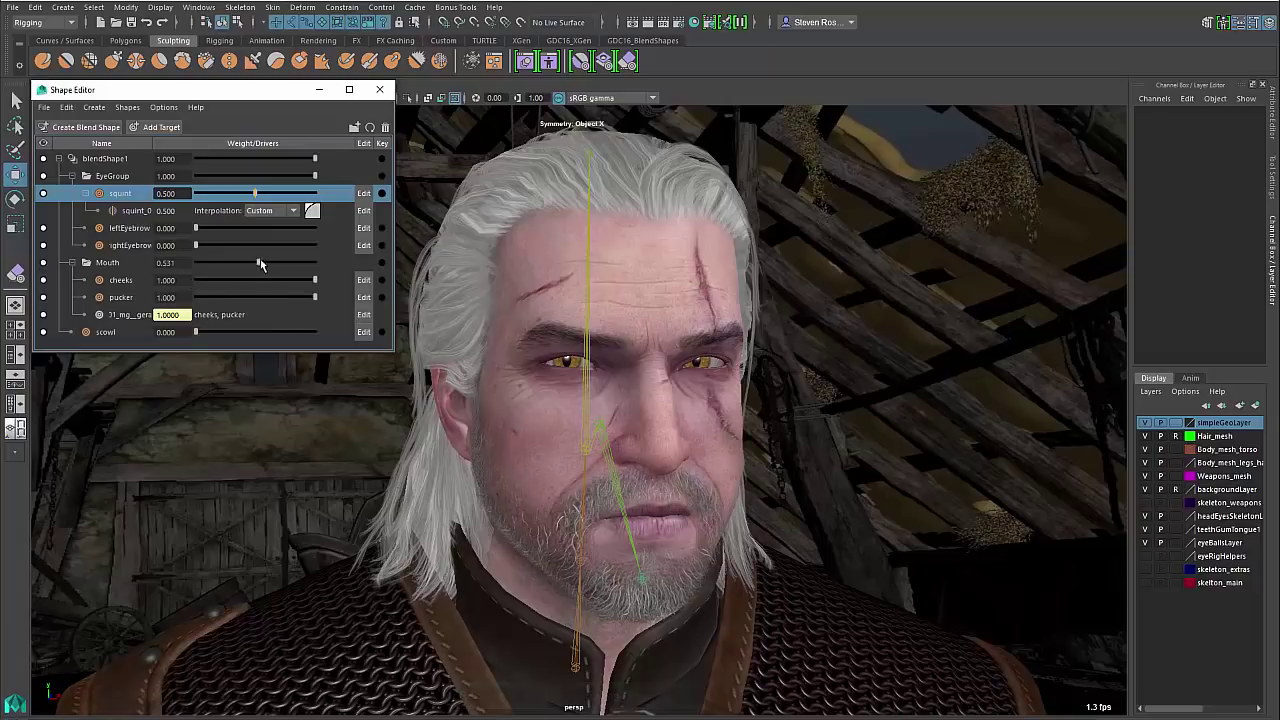
left_click_drag(260, 264, 172, 265)
left_click_drag(194, 620, 212, 608, "alt")
right_click_drag(212, 608, 336, 636, "alt")
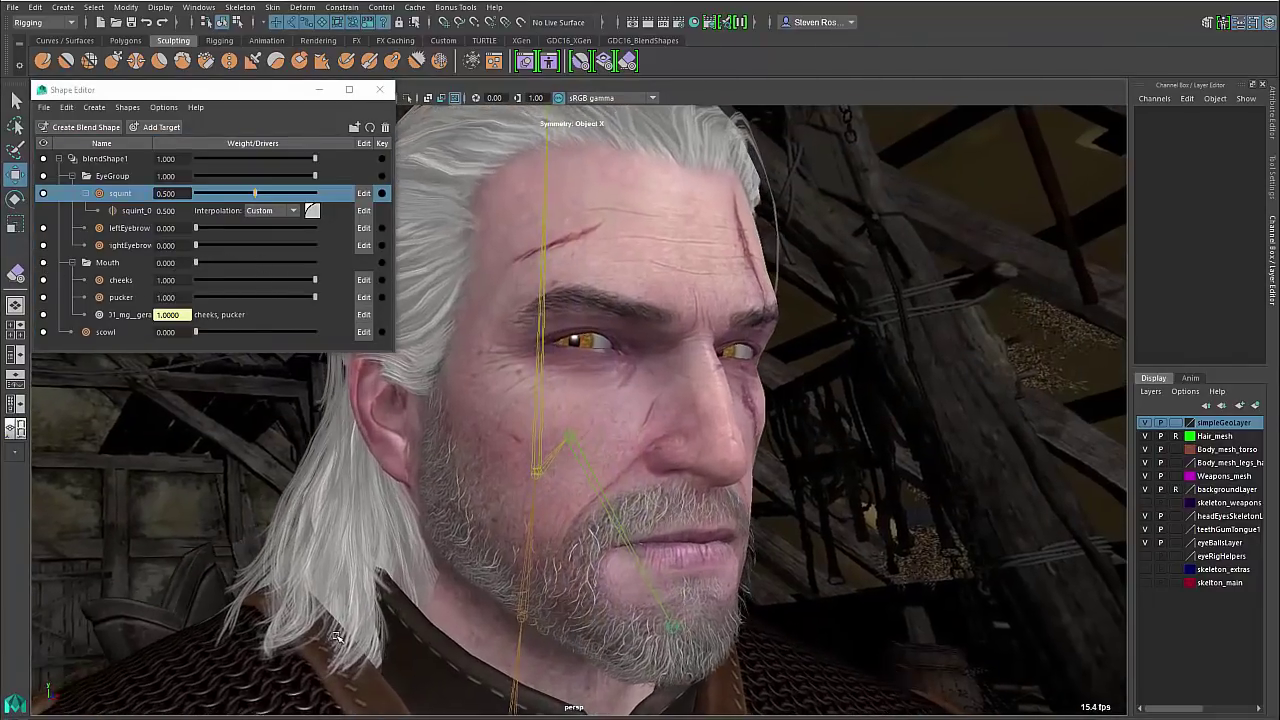
left_click_drag(337, 637, 287, 577, "alt")
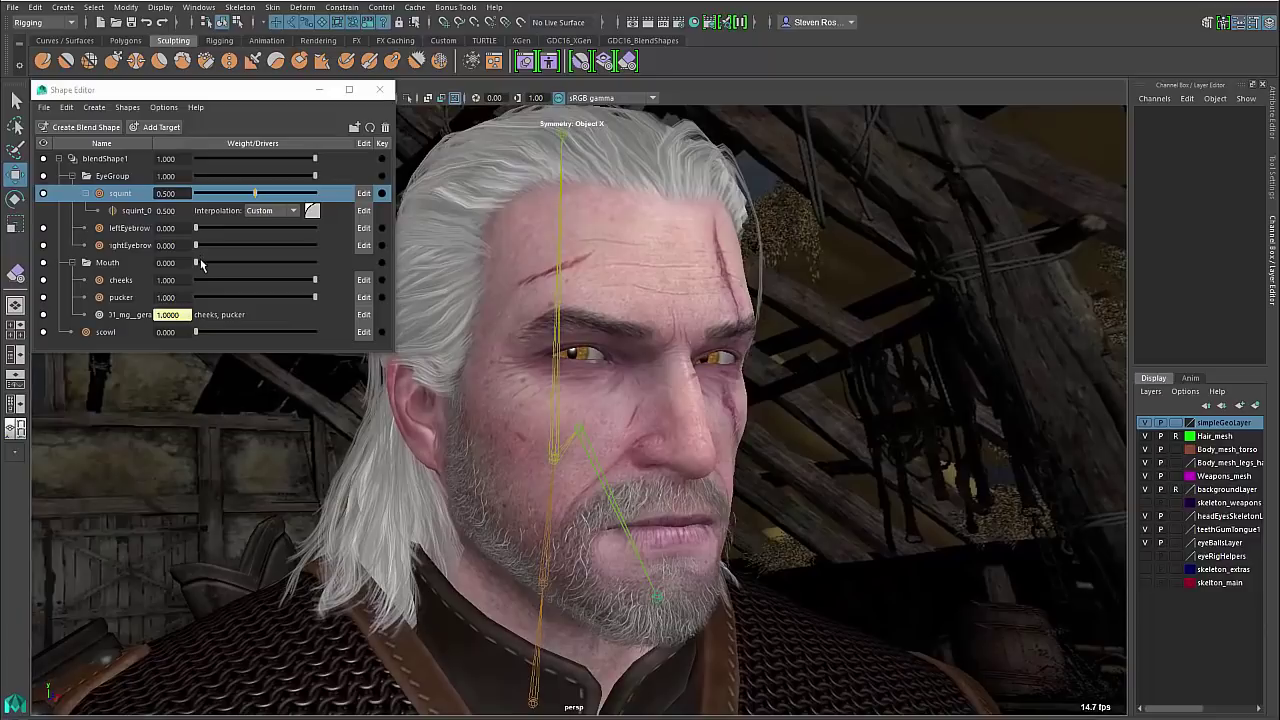
Key the Mouth group's overall weight at 0, raise it to 1.000, and key it again
left_click(383, 263)
left_click_drag(203, 265, 349, 268)
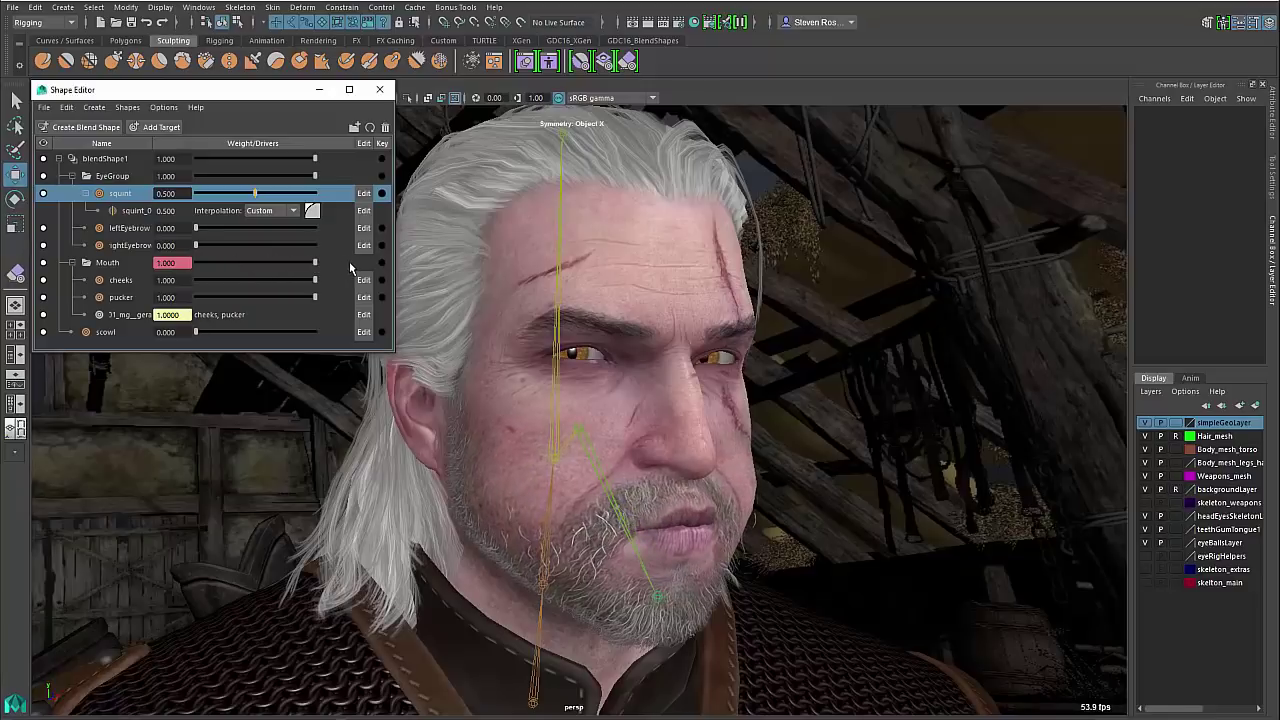
left_click(382, 263)
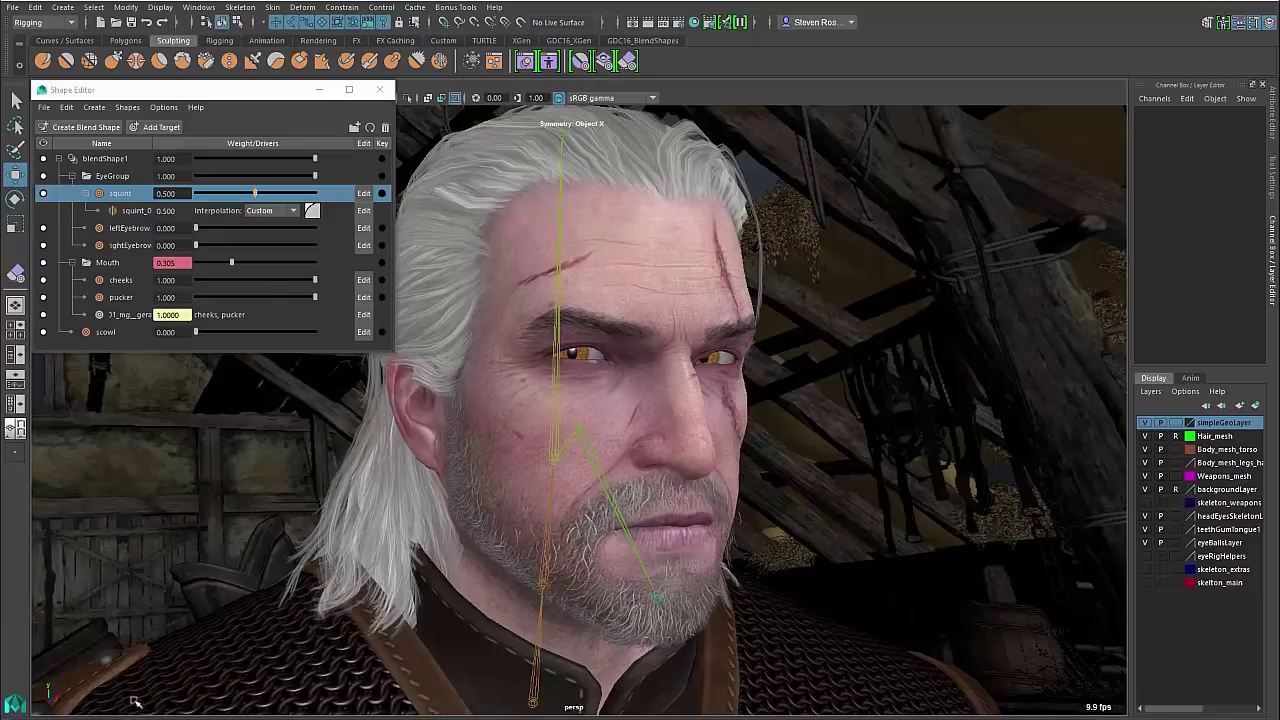
Key the cheeks target's weight at 0.285 and again at 1.000, and play back the animation
left_click(267, 285)
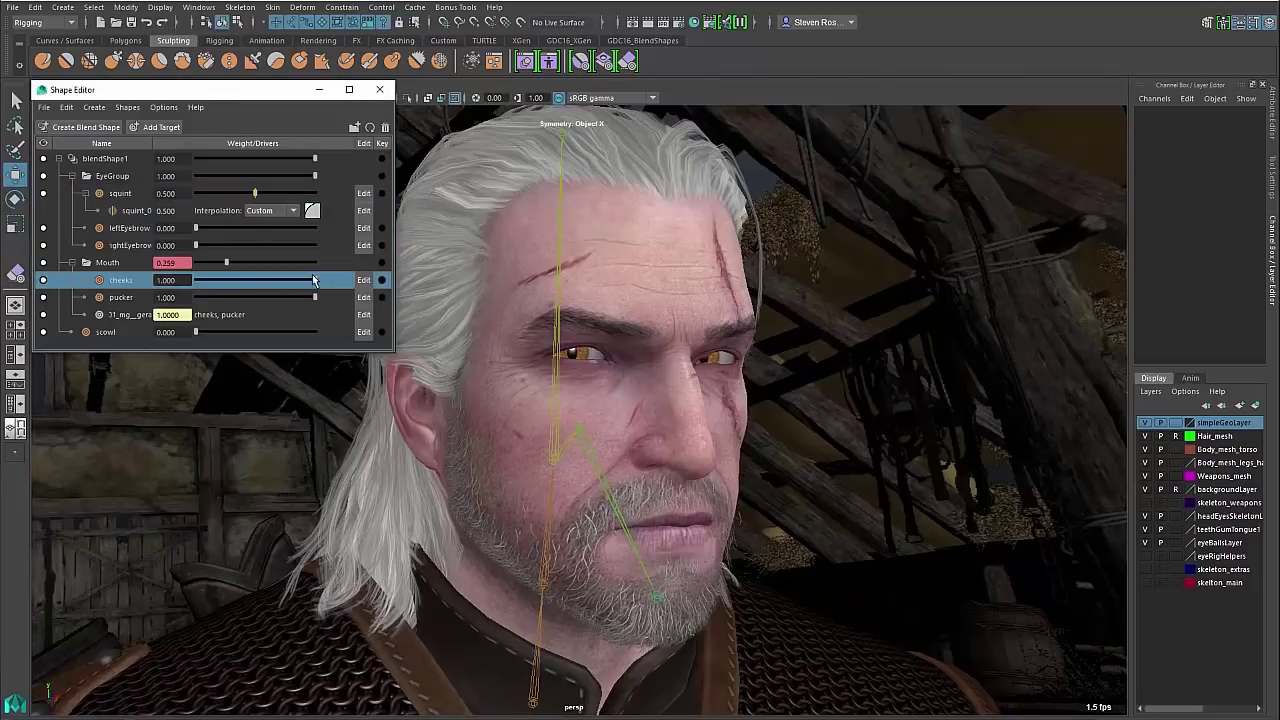
left_click_drag(315, 284, 229, 282)
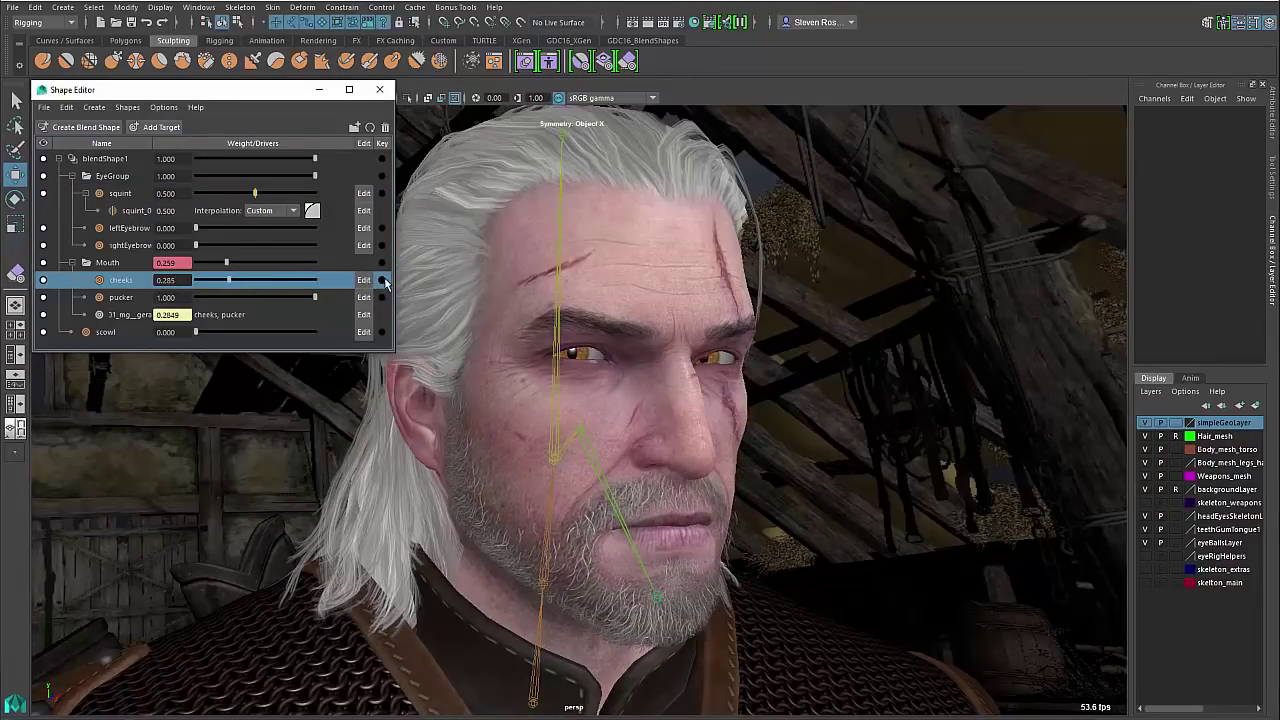
left_click(381, 282)
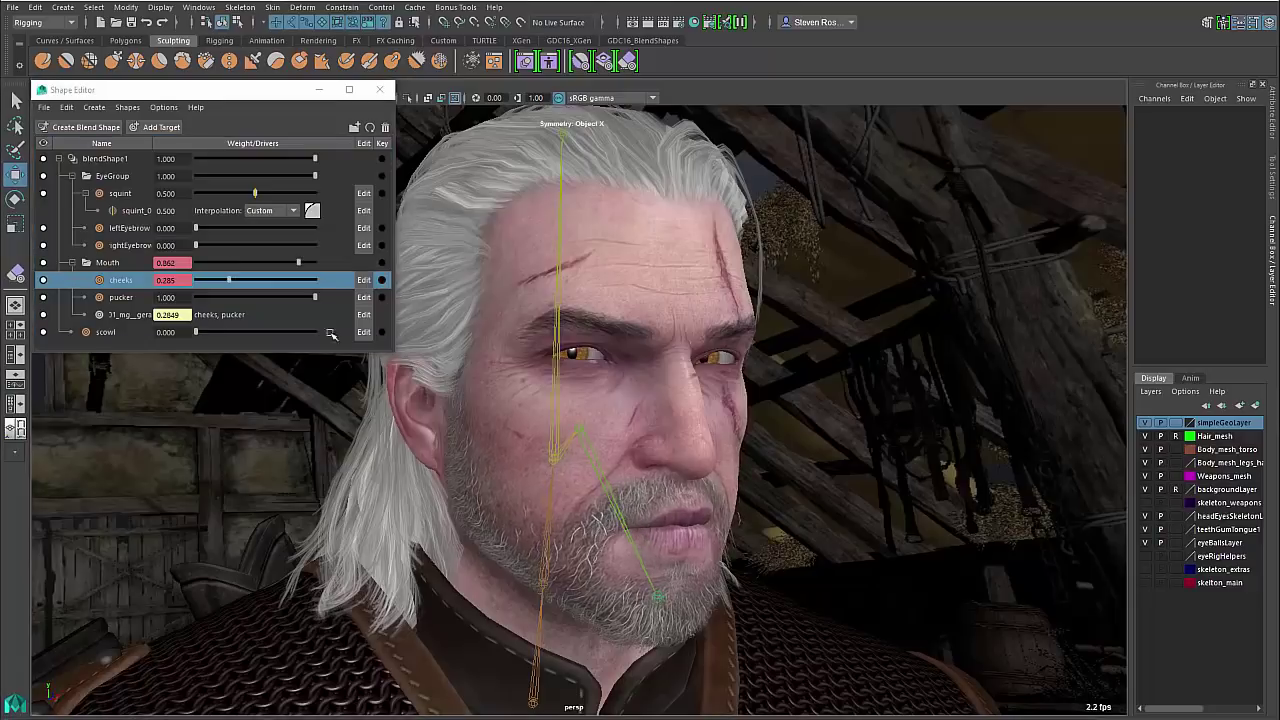
left_click_drag(230, 281, 329, 284)
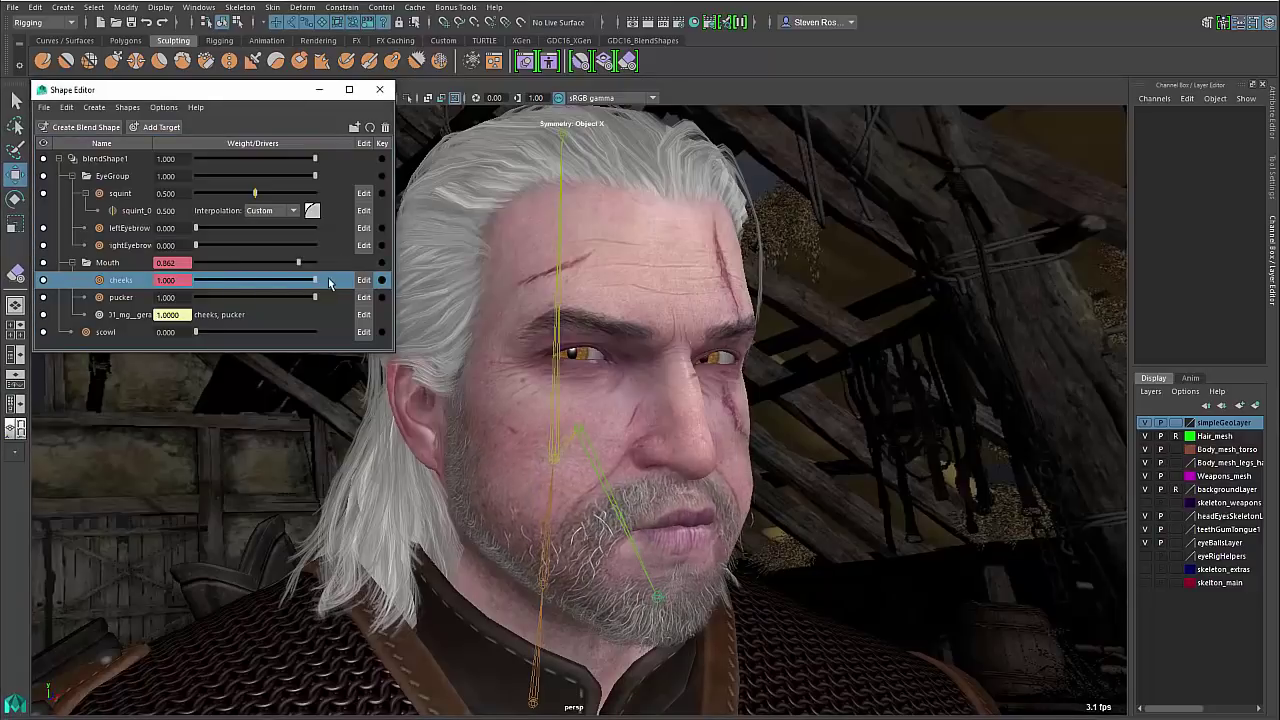
left_click(382, 281)
key("alt+v")
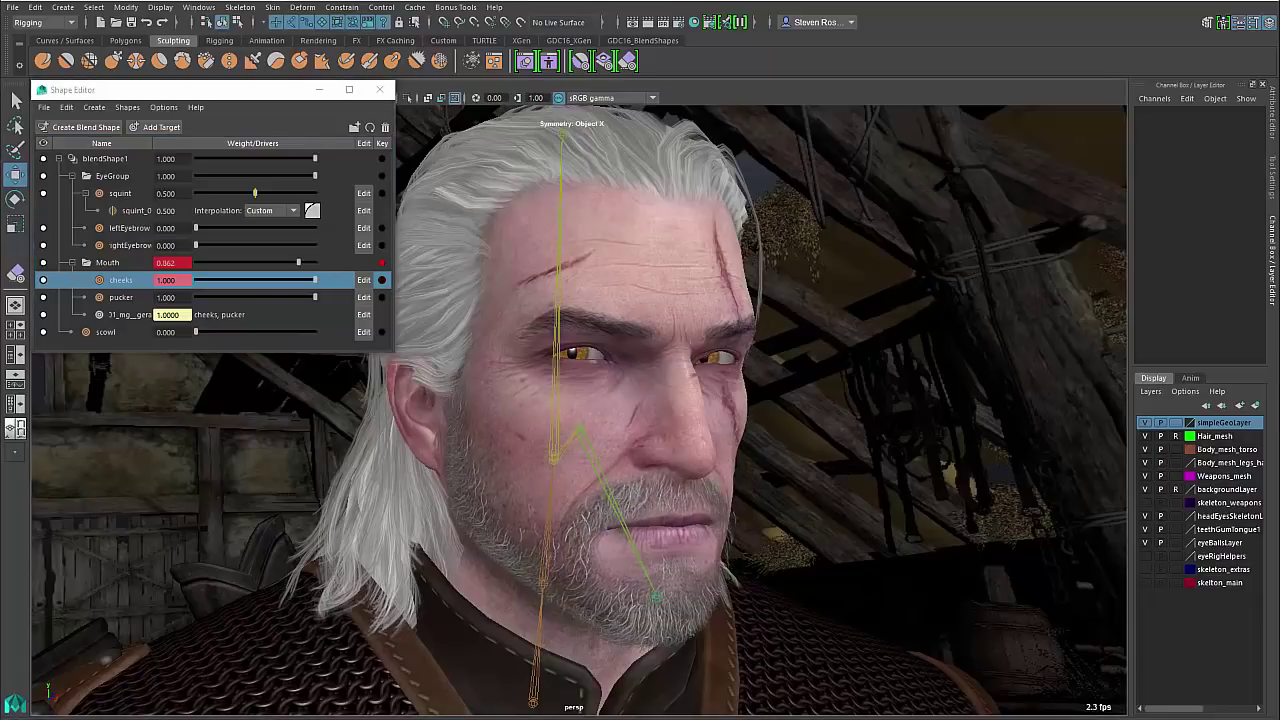